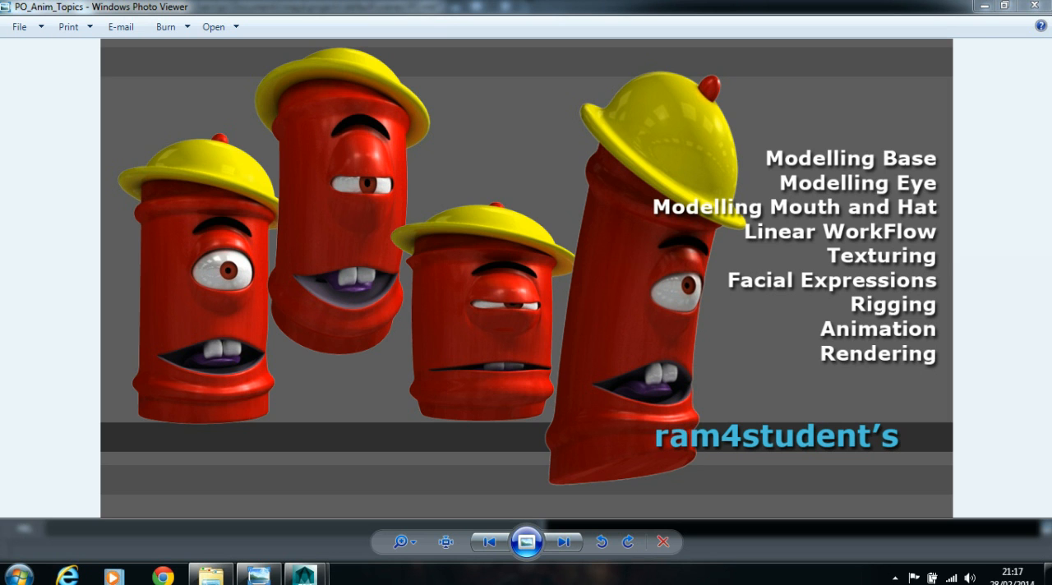
- Examine the character poses and the topic list in the PO_Anim_Topics image, and close the image viewer
{"action": "left_click", "coordinate": [631, 291]}
{"action": "left_click", "coordinate": [627, 291]}
{"action": "left_click", "coordinate": [257, 270]}
{"action": "left_click", "coordinate": [419, 284]}
{"action": "left_click", "coordinate": [418, 285]}
{"action": "left_click", "coordinate": [435, 244]}
{"action": "left_click", "coordinate": [392, 263]}
{"action": "left_click", "coordinate": [850, 261]}
{"action": "left_click", "coordinate": [374, 309]}
{"action": "left_click", "coordinate": [417, 298]}
{"action": "left_click", "coordinate": [404, 318]}
{"action": "left_click", "coordinate": [406, 317]}
{"action": "left_click", "coordinate": [399, 302]}
{"action": "left_click", "coordinate": [1028, 5]}
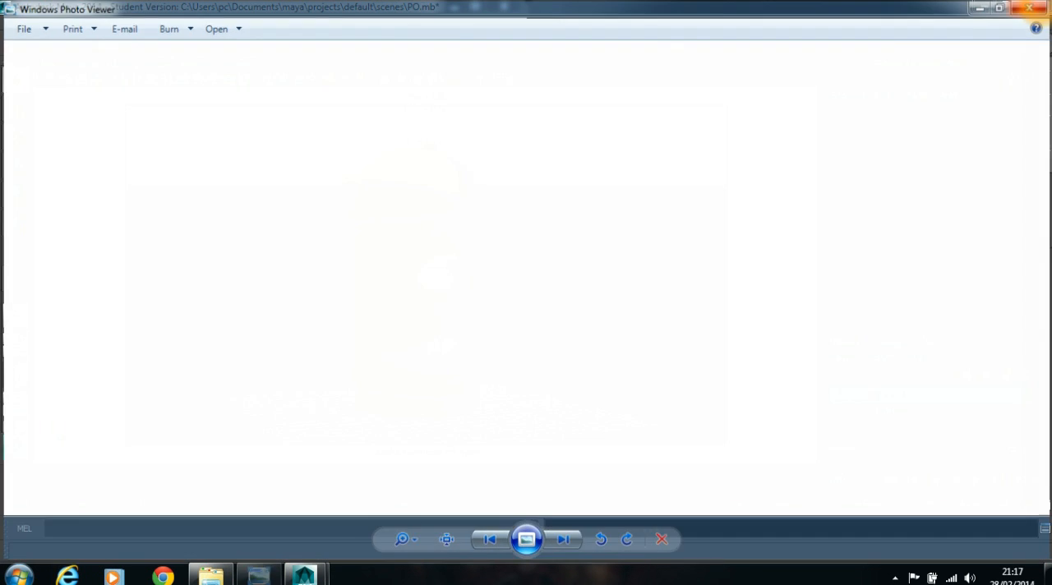
- Try out the character's CTRL control in the PO scene by moving it to about 1.37 along Z
{"action": "left_click_drag", "start_coordinate": [623, 213], "coordinate": [636, 229], "text": "alt"}
{"action": "left_click", "coordinate": [545, 398]}
{"action": "scroll", "coordinate": [638, 106], "scroll_direction": "down", "scroll_amount": 5}
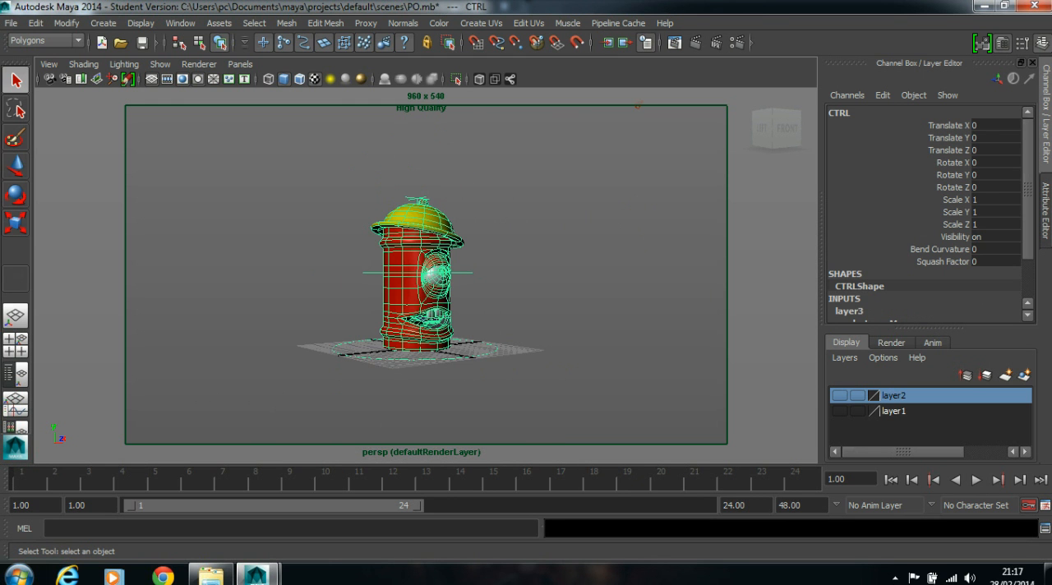
{"action": "key", "text": "e"}
{"action": "left_click_drag", "start_coordinate": [460, 344], "coordinate": [486, 376], "text": "alt"}
{"action": "key", "text": "w"}
{"action": "left_click_drag", "start_coordinate": [606, 379], "coordinate": [541, 359], "text": "alt"}
{"action": "right_click_drag", "start_coordinate": [542, 359], "coordinate": [581, 346], "text": "alt"}
{"action": "left_click_drag", "start_coordinate": [581, 346], "coordinate": [599, 338], "text": "alt"}
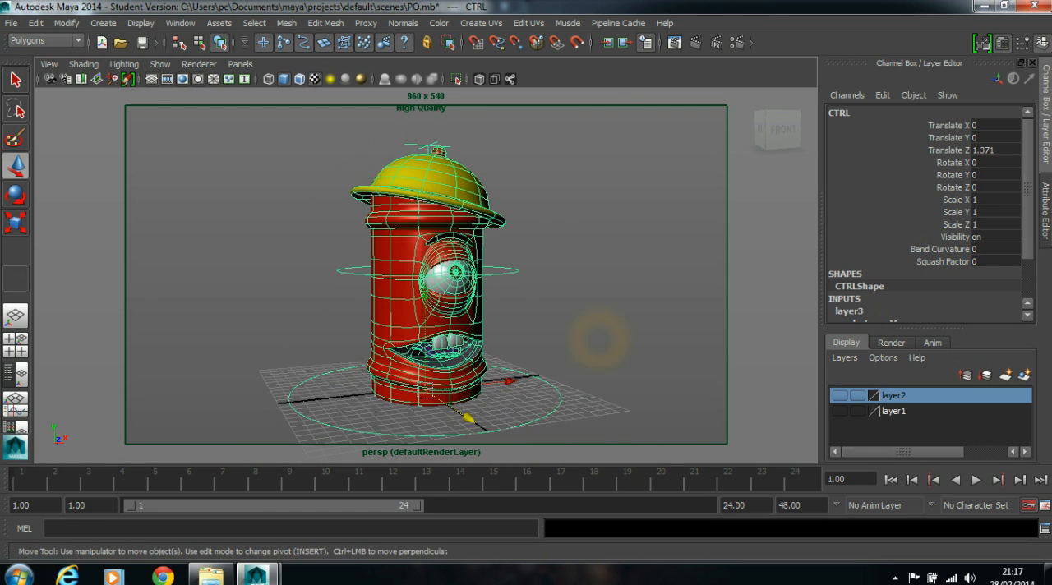
- Try bending the character with the CTRL control's Bend Curvature attribute and undo the bend
{"action": "left_click", "coordinate": [936, 249]}
{"action": "middle_click_drag", "start_coordinate": [937, 249], "coordinate": [1006, 249]}
{"action": "key", "text": "ctrl+z"}
{"action": "key", "text": "ctrl+z"}
{"action": "key", "text": "ctrl+z"}
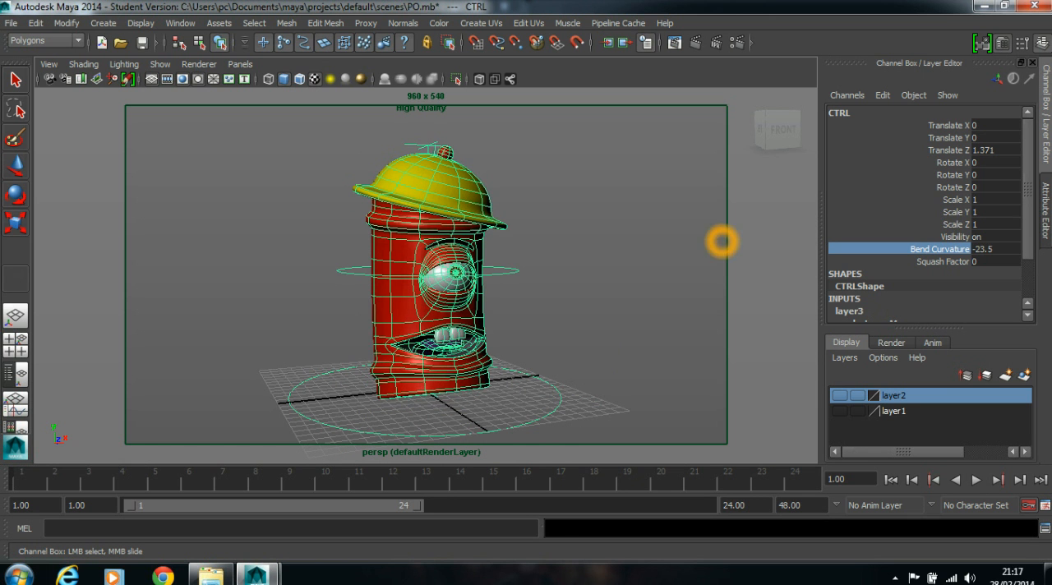
- Try stretching the character with the CTRL control's Squash Factor attribute and undo the deformation
{"action": "left_click_drag", "start_coordinate": [601, 258], "coordinate": [616, 263], "text": "alt"}
{"action": "left_click", "coordinate": [858, 260]}
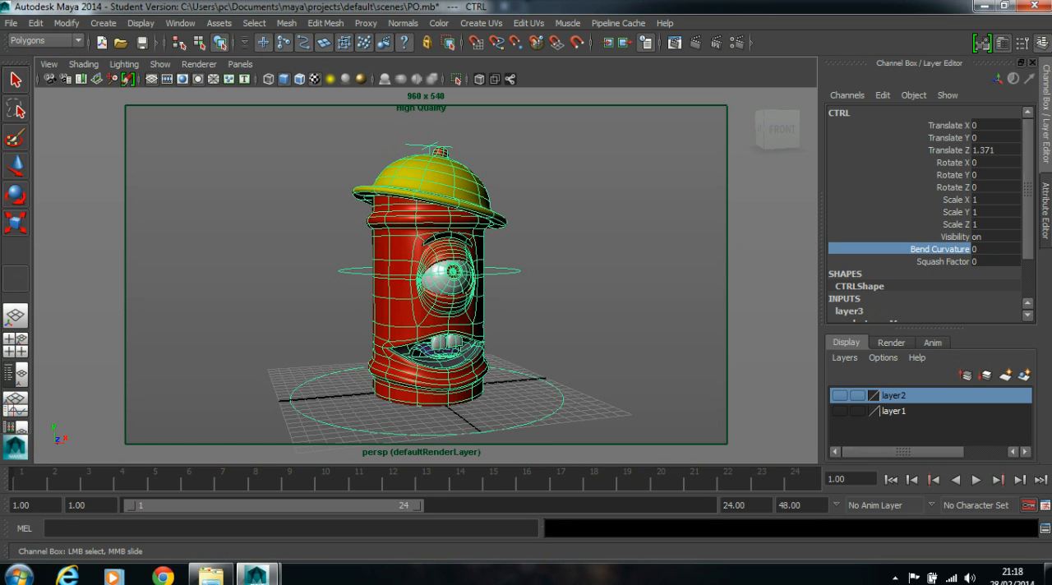
{"action": "mouse_move", "coordinate": [922, 263]}
{"action": "middle_mouse_down"}
{"action": "mouse_move", "coordinate": [946, 263]}
{"action": "mouse_move", "coordinate": [910, 263]}
{"action": "mouse_move", "coordinate": [927, 263]}
{"action": "middle_mouse_up"}
{"action": "key", "text": "ctrl+z"}
{"action": "key", "text": "ctrl+z"}
{"action": "key", "text": "ctrl+z"}
{"action": "key", "text": "ctrl+z"}
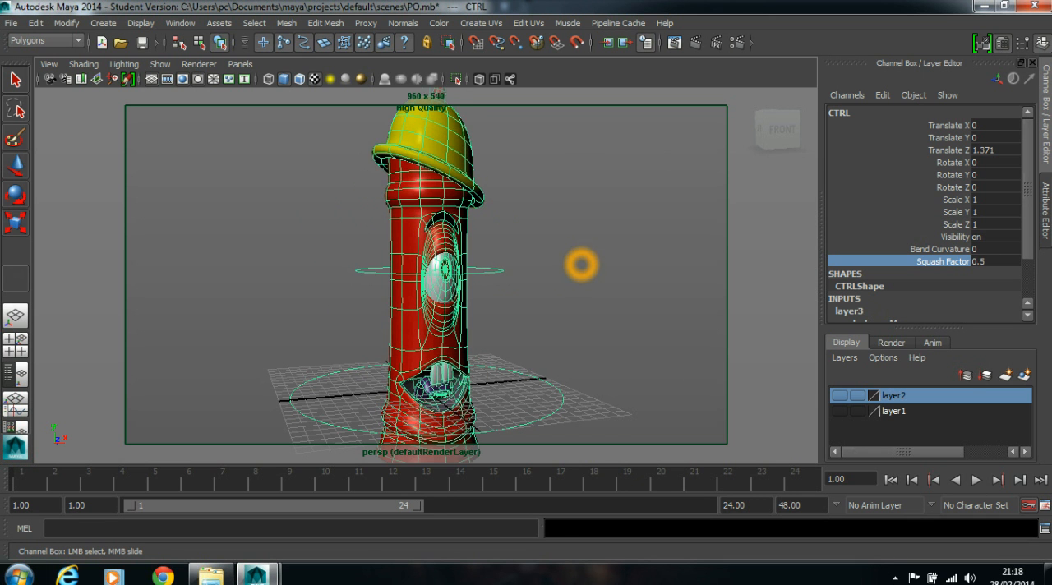
- Open the Blend Shape editor, set the Facial_animation shape "aa" to 0, and close the editor
{"action": "left_click", "coordinate": [180, 23]}
{"action": "left_click", "coordinate": [253, 62]}
{"action": "left_click", "coordinate": [247, 76]}
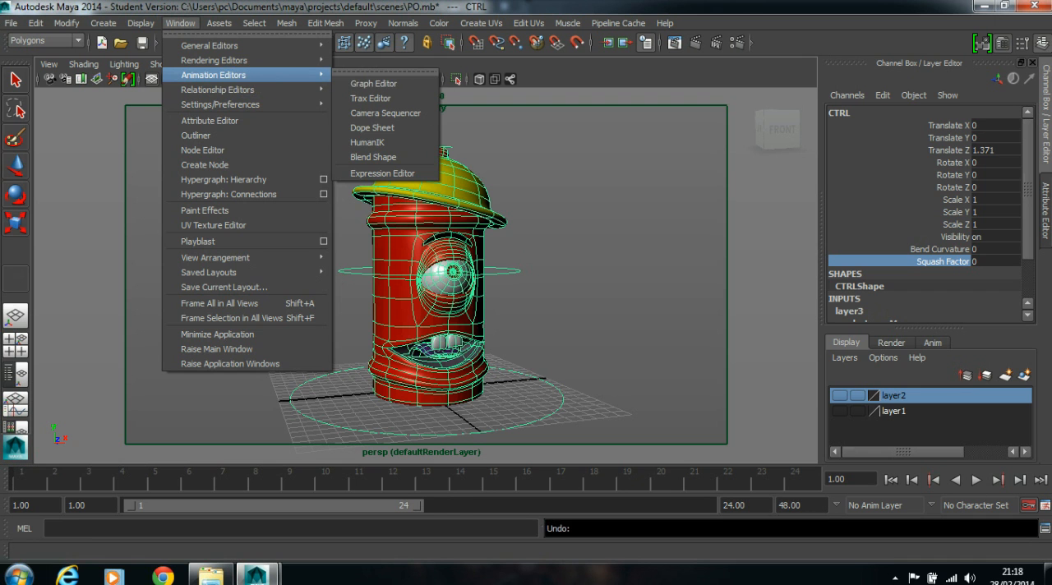
{"action": "left_click", "coordinate": [376, 158]}
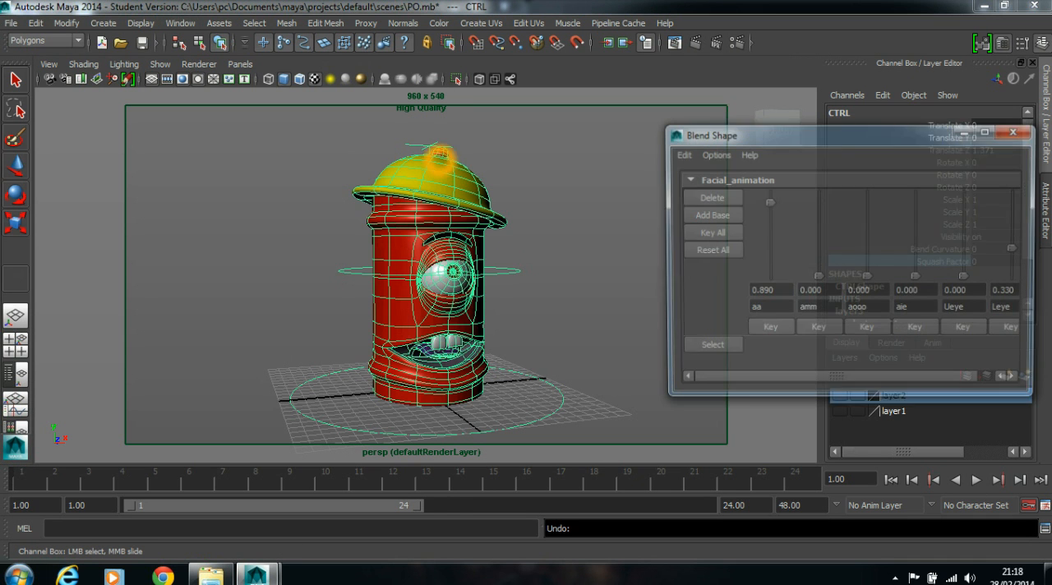
{"action": "left_click_drag", "start_coordinate": [767, 202], "coordinate": [819, 277]}
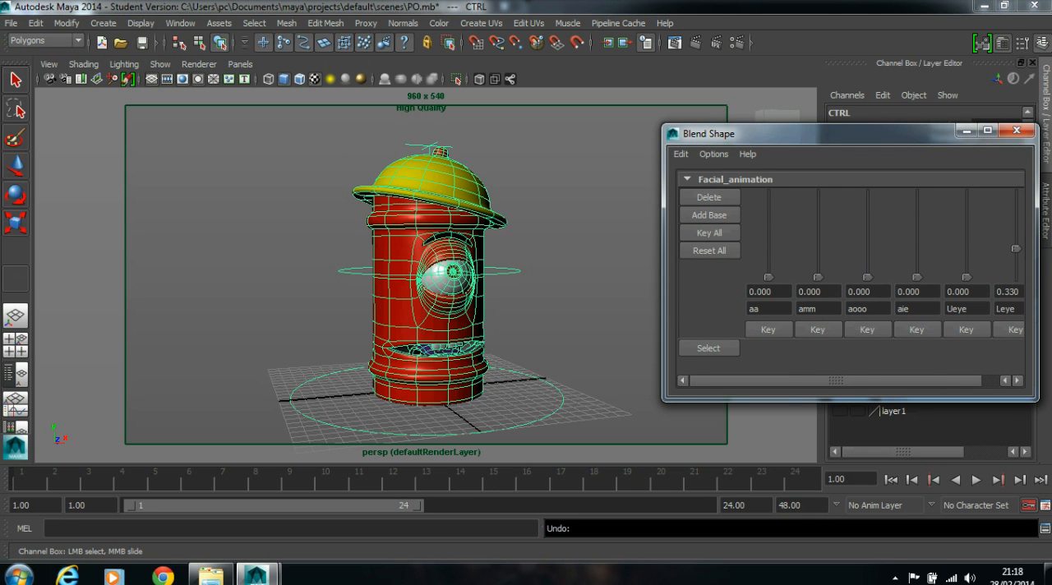
{"action": "mouse_move", "coordinate": [967, 278]}
{"action": "left_mouse_down"}
{"action": "mouse_move", "coordinate": [966, 191]}
{"action": "mouse_move", "coordinate": [966, 278]}
{"action": "left_mouse_up"}
{"action": "left_click", "coordinate": [1017, 130]}
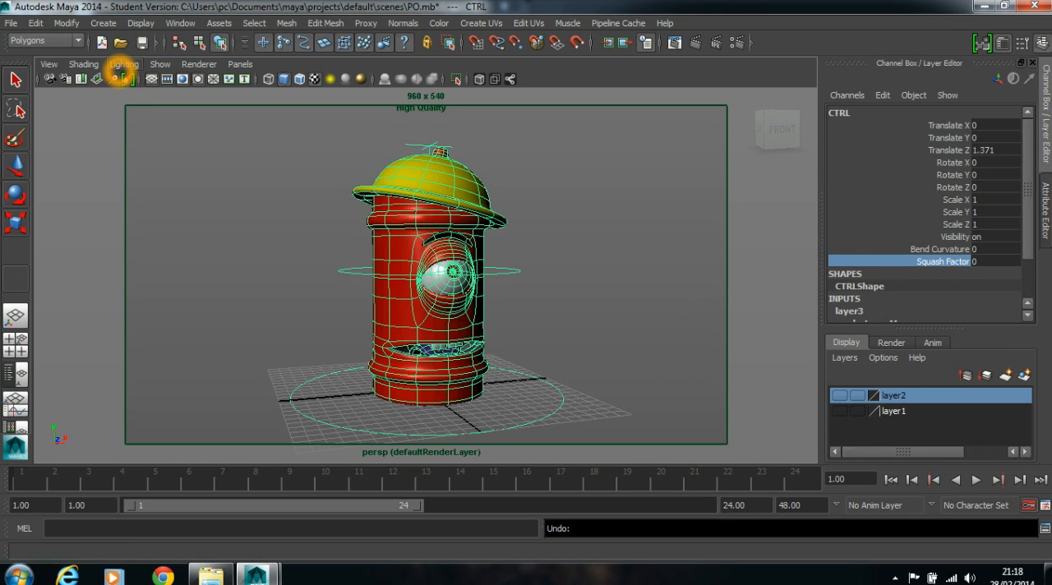
- Start a new empty scene in place of the finished character scene
{"action": "left_click", "coordinate": [101, 42]}
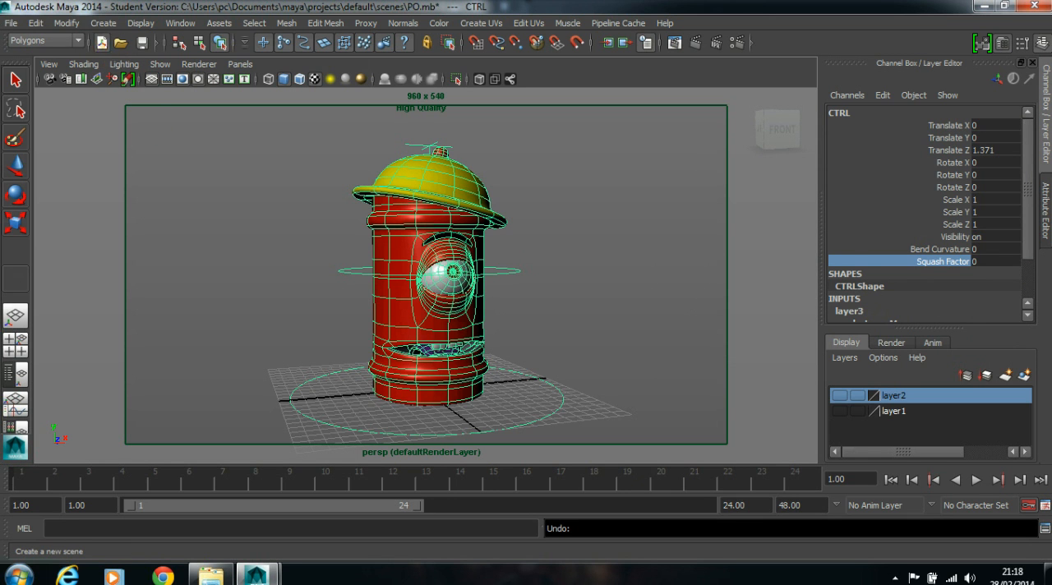
{"action": "left_click", "coordinate": [522, 288]}
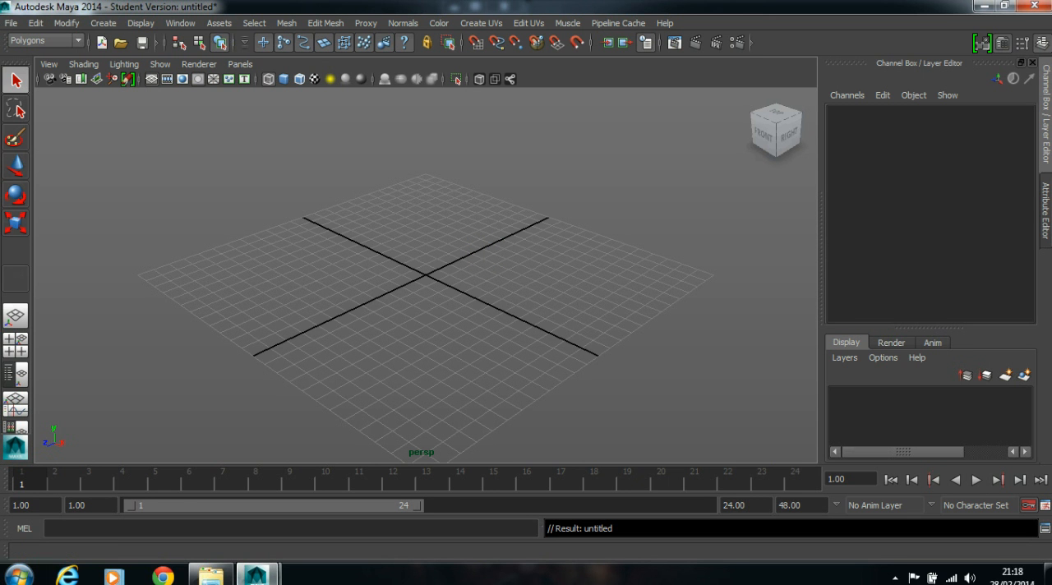
- Reopen the PO_Anim_Topics image from the ForMyCHANNEL folder, examine the character's base, and minimize the image and folder windows
{"action": "left_click", "coordinate": [211, 573]}
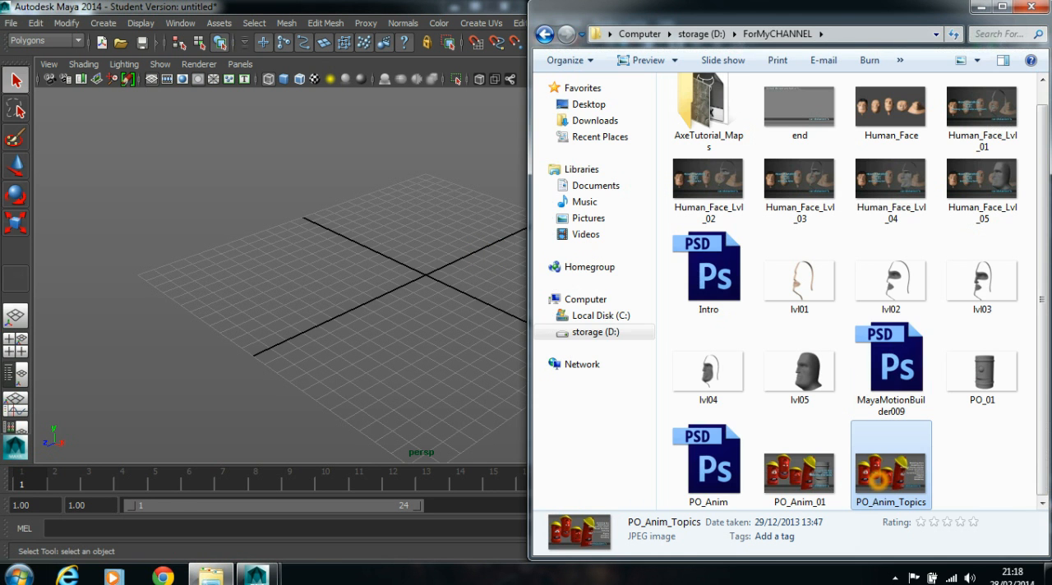
{"action": "double_click", "coordinate": [878, 481]}
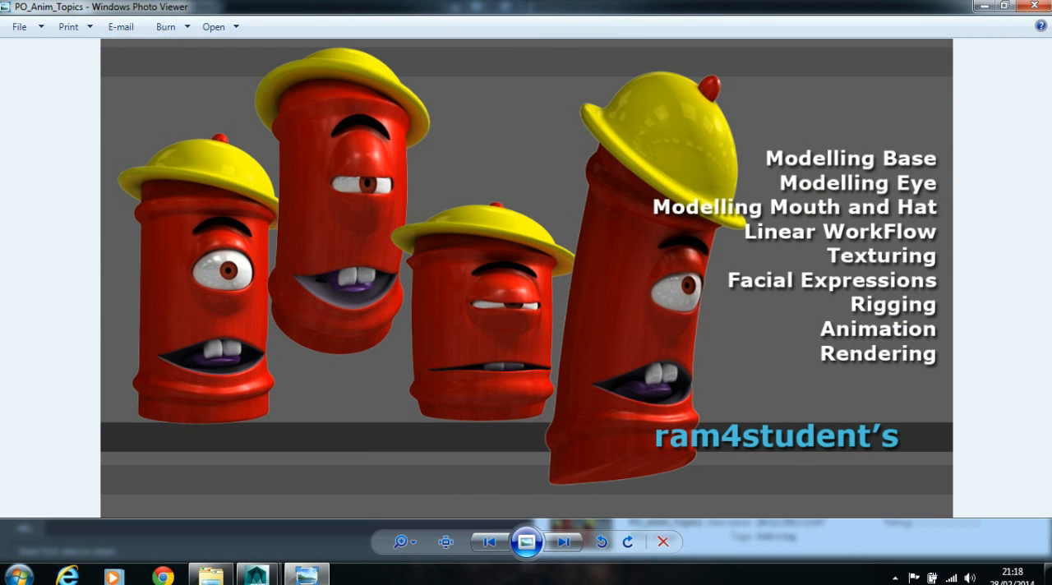
{"action": "left_click", "coordinate": [196, 361]}
{"action": "left_click", "coordinate": [213, 363]}
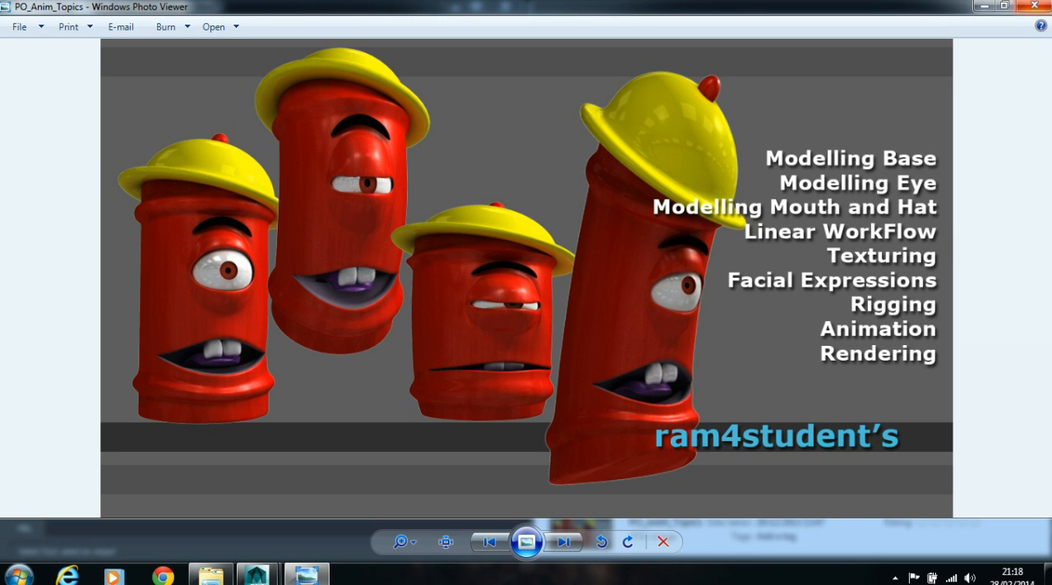
{"action": "left_click", "coordinate": [984, 6]}
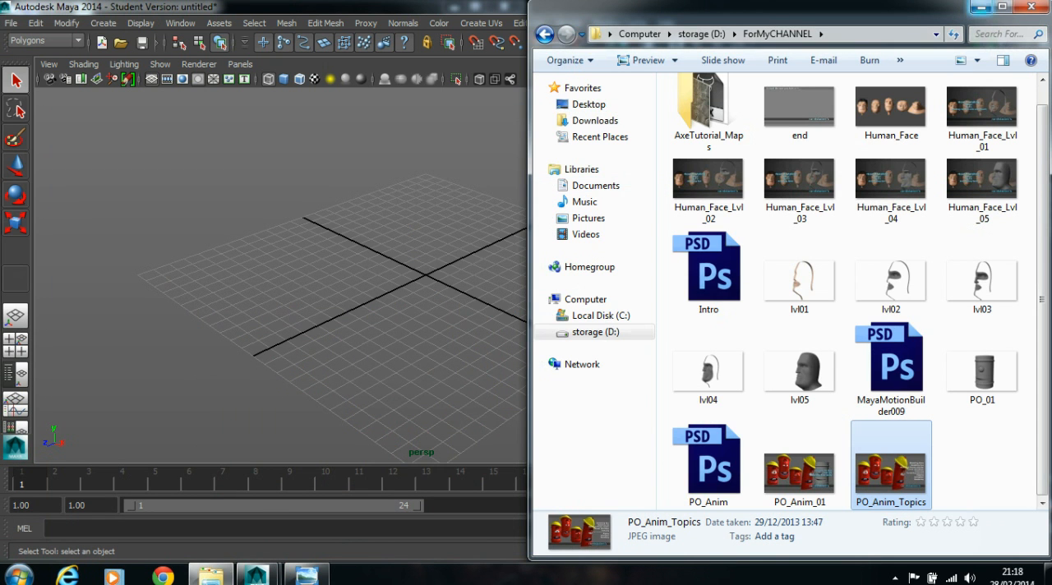
{"action": "left_click", "coordinate": [982, 6]}
- Create a polygon cylinder near the grid centre, about 4.9 in radius and 12.7 in height
{"action": "left_click_drag", "start_coordinate": [411, 253], "coordinate": [446, 268], "text": "alt"}
{"action": "left_click", "coordinate": [181, 41]}
{"action": "left_click", "coordinate": [104, 23]}
{"action": "mouse_move", "coordinate": [140, 60]}
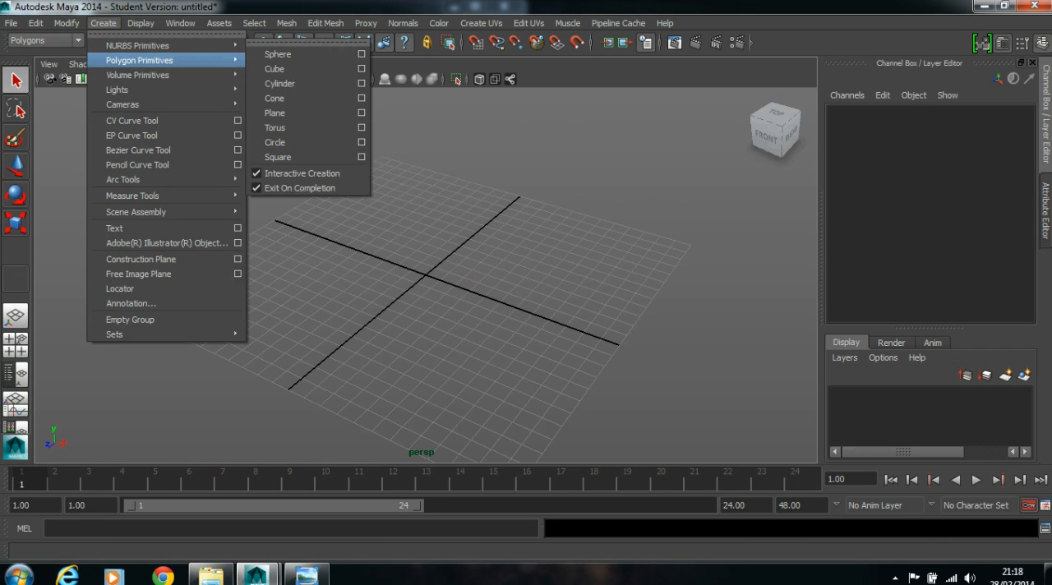
{"action": "left_click", "coordinate": [284, 103]}
{"action": "left_click_drag", "start_coordinate": [475, 301], "coordinate": [501, 66], "text": "alt"}
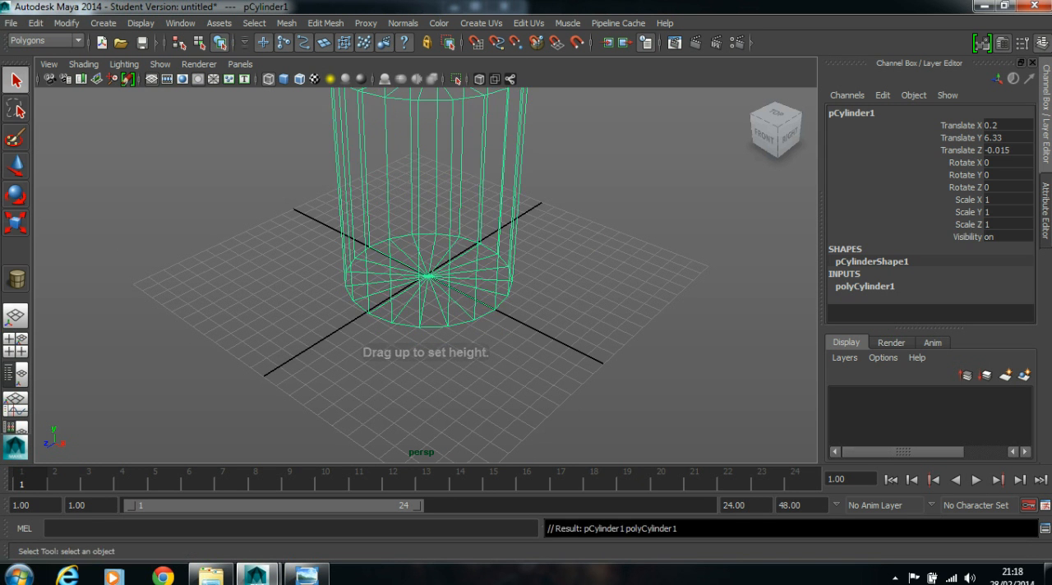
- Display the cylinder shaded instead of as wireframe in the perspective view
{"action": "middle_click_drag", "start_coordinate": [613, 300], "coordinate": [607, 331], "text": "alt"}
{"action": "left_click_drag", "start_coordinate": [607, 331], "coordinate": [579, 246], "text": "alt"}
{"action": "right_click_drag", "start_coordinate": [580, 234], "coordinate": [514, 235], "text": "alt"}
{"action": "middle_click_drag", "start_coordinate": [514, 235], "coordinate": [511, 252], "text": "alt"}
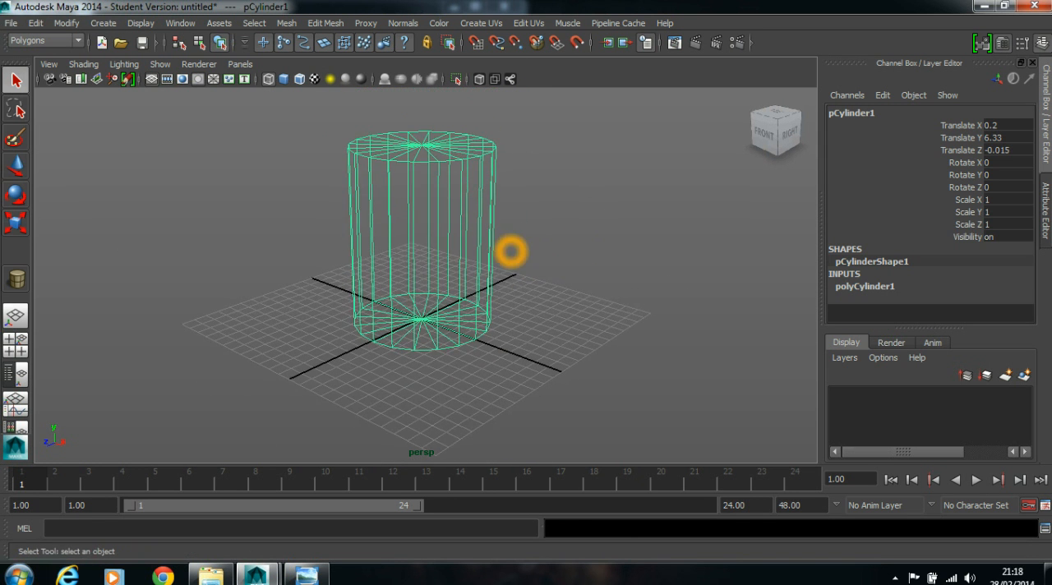
{"action": "key", "text": "5"}
{"action": "left_click_drag", "start_coordinate": [575, 261], "coordinate": [587, 266], "text": "alt"}
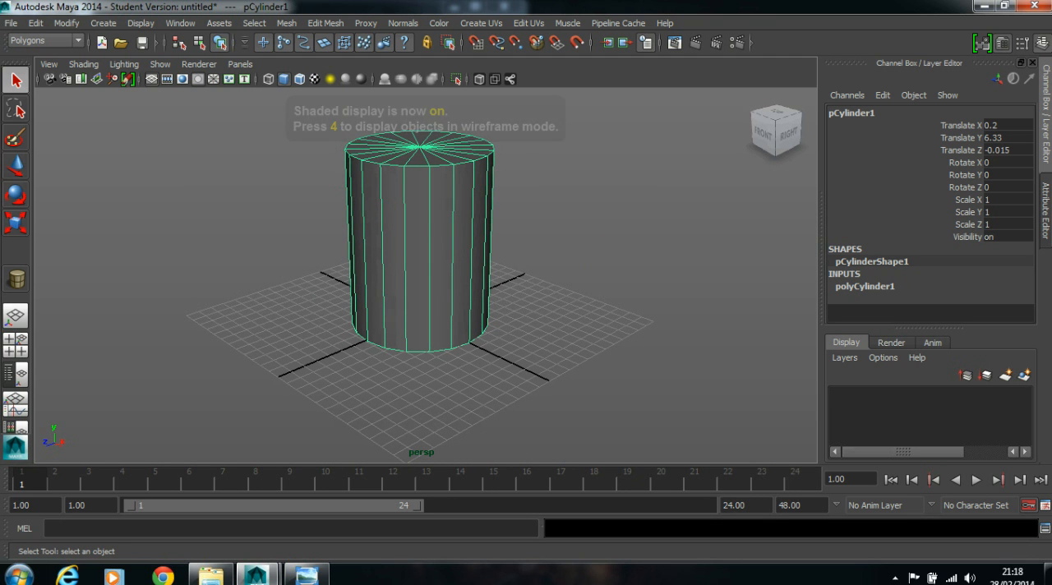
- Set the cylinder's Subdivisions Axis to 12 in its polyCylinder1 construction inputs
{"action": "left_click", "coordinate": [863, 287]}
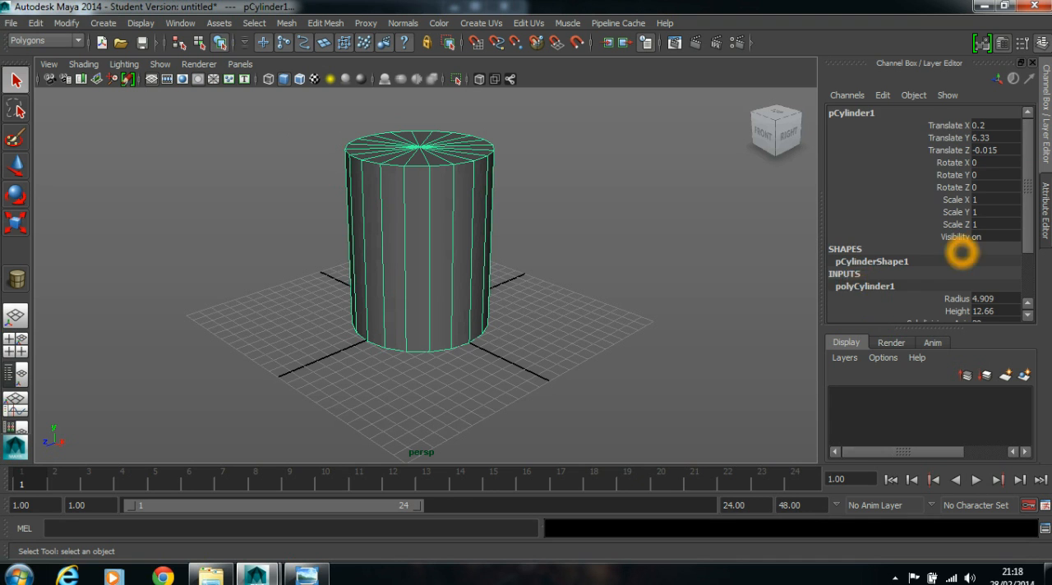
{"action": "scroll", "coordinate": [863, 286], "scroll_direction": "down", "scroll_amount": 3}
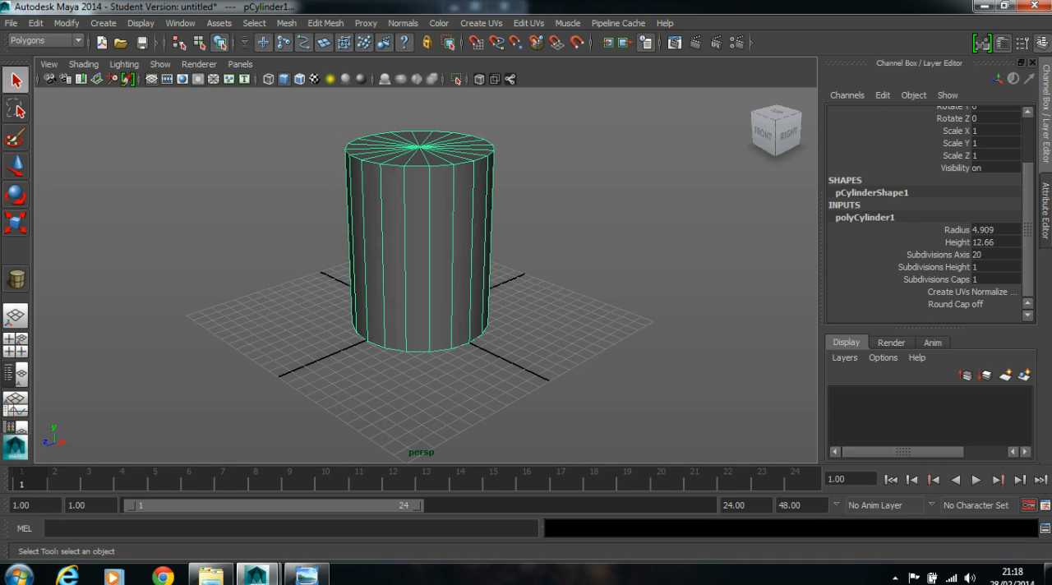
{"action": "left_click", "coordinate": [980, 255]}
{"action": "double_click", "coordinate": [981, 254]}
{"action": "type", "text": "12"}
{"action": "key", "text": "Return"}
- Move the cylinder in the top view so its centre sits on the grid origin, at X 0 and Z 0
{"action": "left_click_drag", "start_coordinate": [549, 213], "coordinate": [547, 263], "text": "alt"}
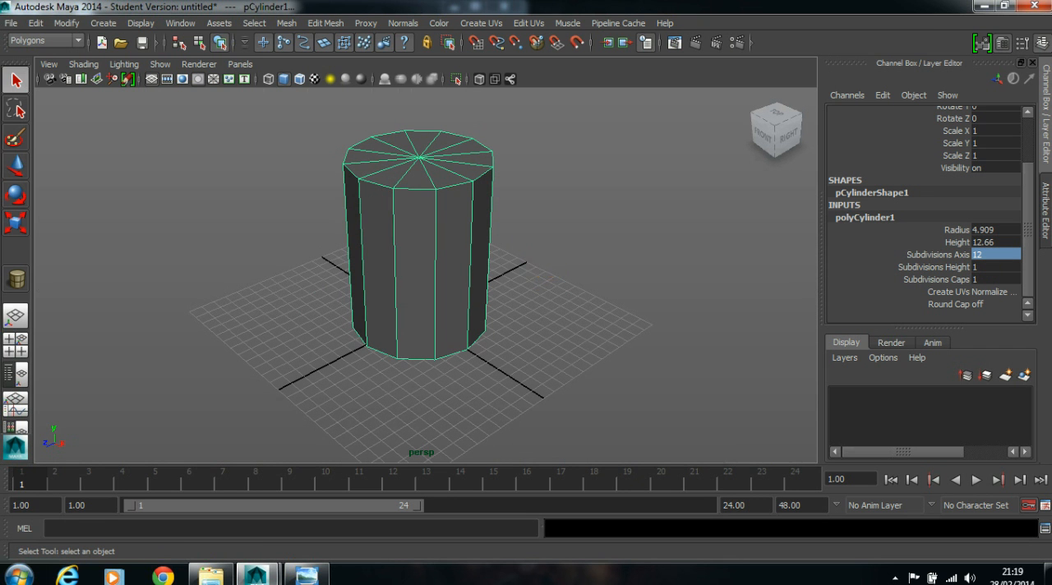
{"action": "key", "text": "space"}
{"action": "key", "text": "space"}
{"action": "key", "text": "w"}
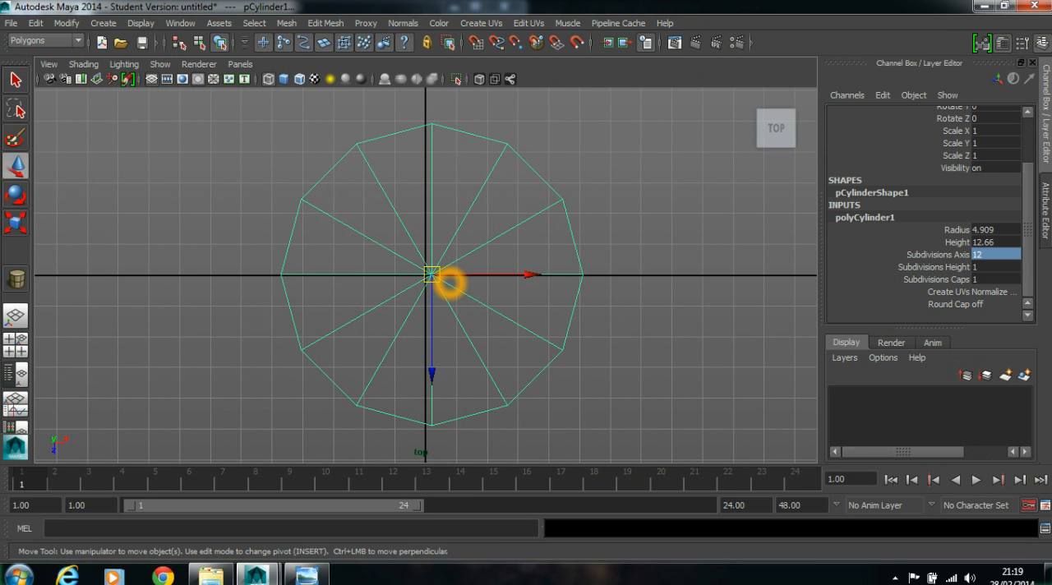
{"action": "left_click_drag", "start_coordinate": [432, 274], "coordinate": [425, 275]}
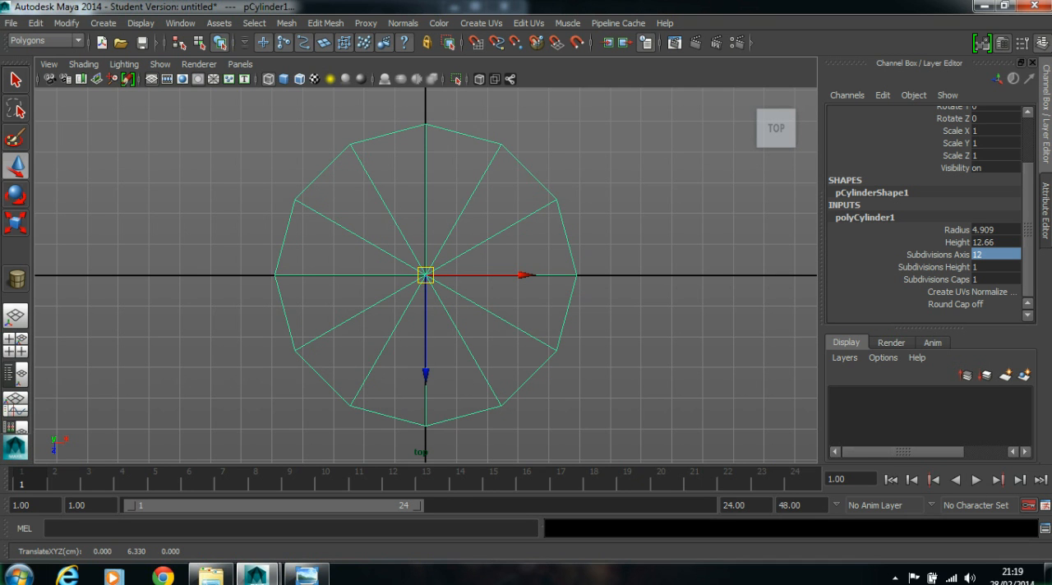
- Delete every second radial edge on the cylinder's top and bottom caps, keeping six evenly spaced edges per cap
{"action": "right_click_drag", "start_coordinate": [388, 205], "coordinate": [383, 169]}
{"action": "left_click_drag", "start_coordinate": [359, 178], "coordinate": [344, 199]}
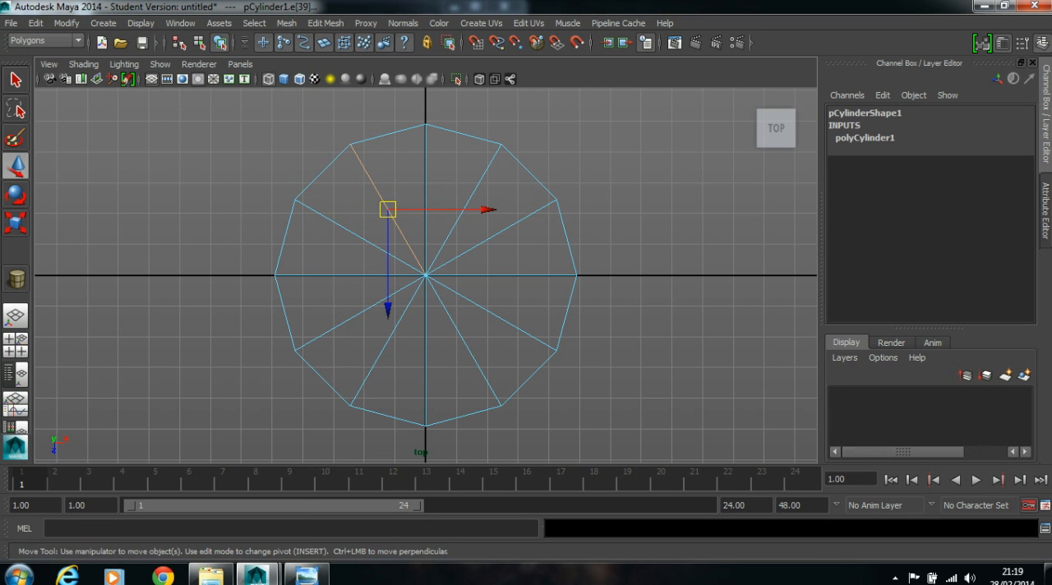
{"action": "left_click", "coordinate": [318, 257]}
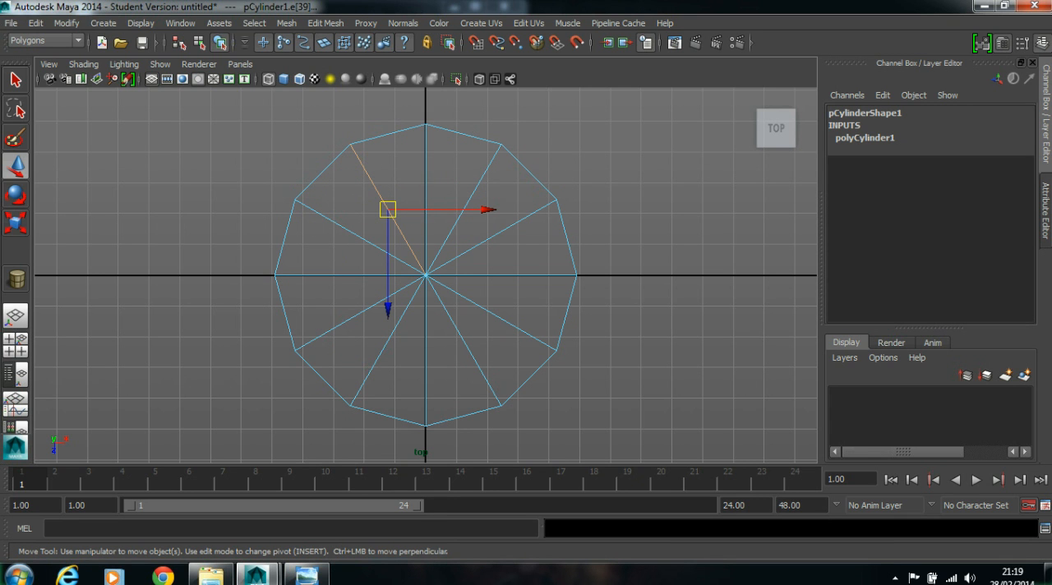
{"action": "left_click_drag", "start_coordinate": [307, 284], "coordinate": [307, 285], "text": "shift"}
{"action": "left_click_drag", "start_coordinate": [357, 322], "coordinate": [472, 345], "text": "shift"}
{"action": "left_click", "coordinate": [525, 305], "text": "shift"}
{"action": "left_click_drag", "start_coordinate": [530, 291], "coordinate": [536, 264], "text": "shift"}
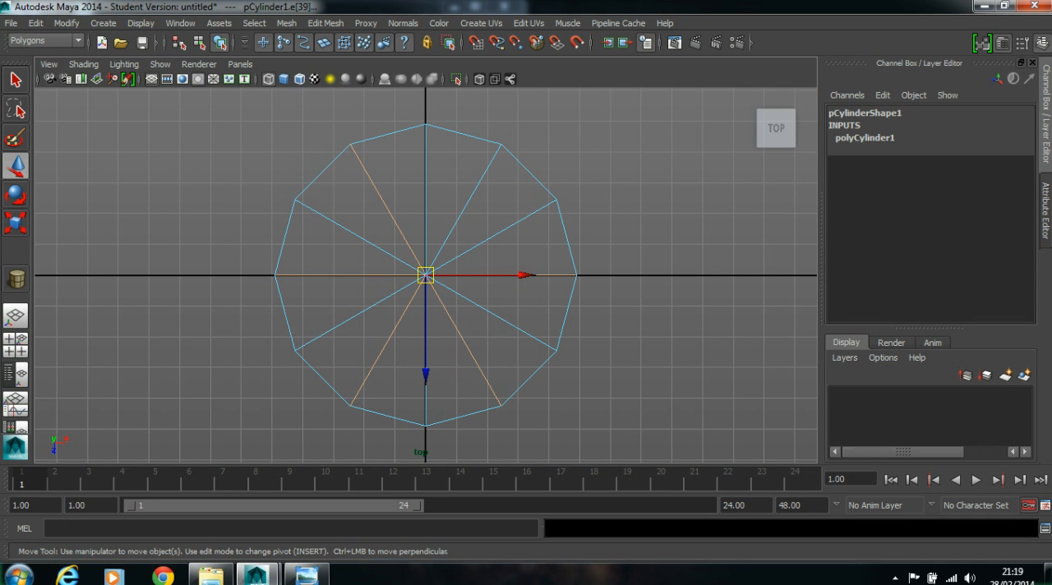
{"action": "left_click", "coordinate": [455, 169], "text": "shift"}
{"action": "key", "text": "space"}
{"action": "key", "text": "space"}
{"action": "left_click_drag", "start_coordinate": [498, 146], "coordinate": [530, 230], "text": "alt"}
{"action": "key", "text": "space"}
{"action": "key", "text": "space"}
{"action": "left_click", "coordinate": [526, 218]}
{"action": "left_click", "coordinate": [412, 212]}
{"action": "left_click", "coordinate": [456, 210]}
{"action": "left_click", "coordinate": [470, 180]}
{"action": "left_click", "coordinate": [419, 166]}
{"action": "left_click", "coordinate": [384, 170]}
{"action": "left_click_drag", "start_coordinate": [492, 222], "coordinate": [493, 222], "text": "alt"}
{"action": "left_click", "coordinate": [559, 216]}
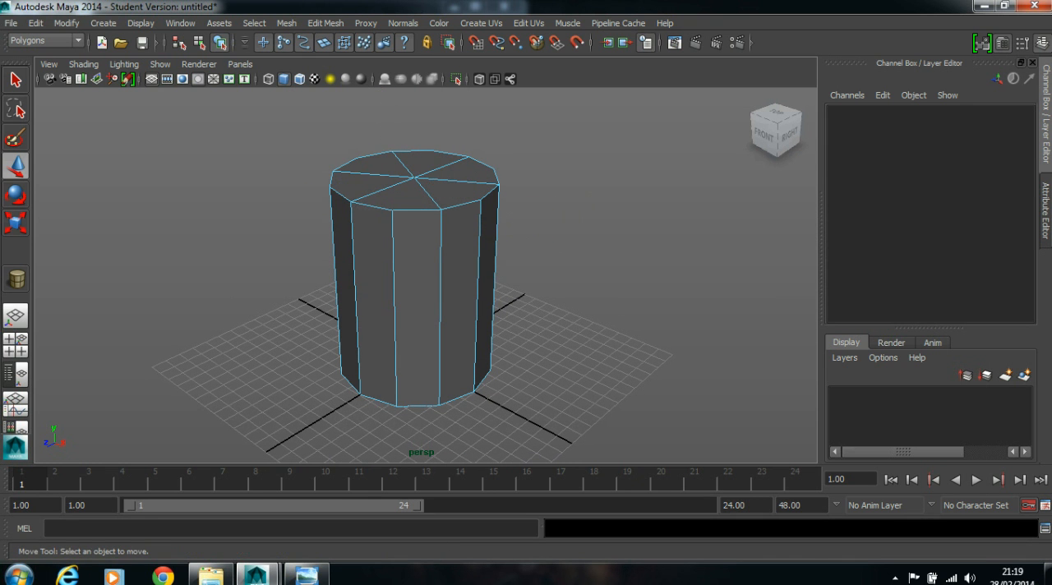
- Insert an edge loop around the cylinder just below its top rim with the Insert Edge Loop Tool
{"action": "left_click", "coordinate": [325, 23]}
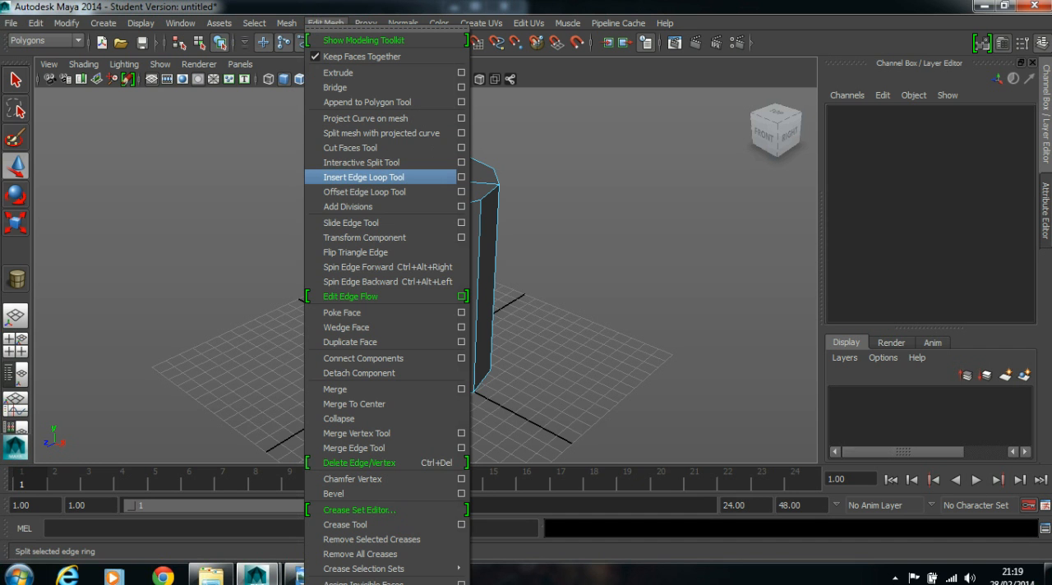
{"action": "left_click", "coordinate": [387, 177]}
{"action": "scroll", "coordinate": [414, 218], "scroll_direction": "up", "scroll_amount": 5}
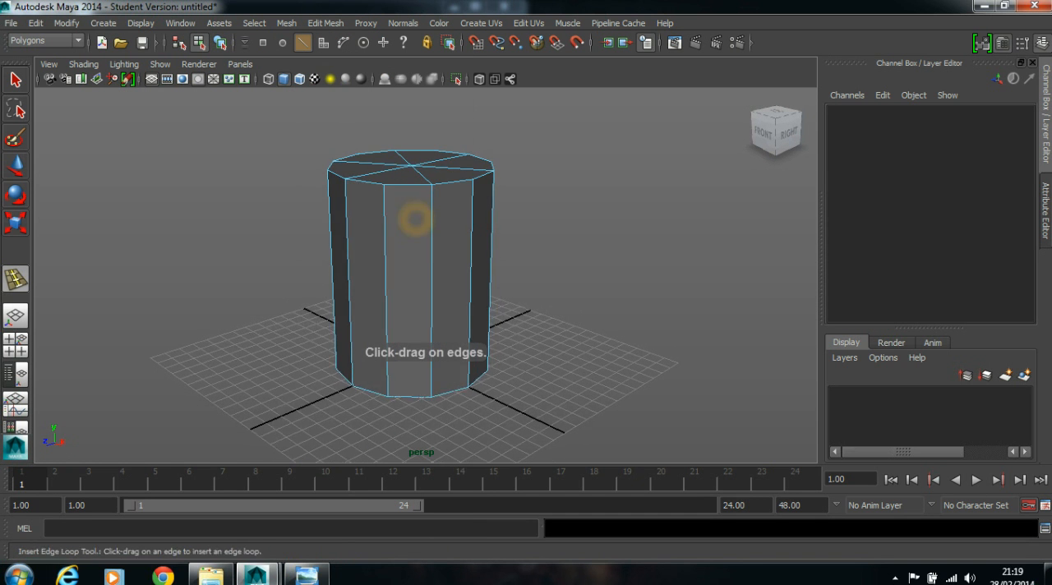
{"action": "left_click", "coordinate": [431, 181]}
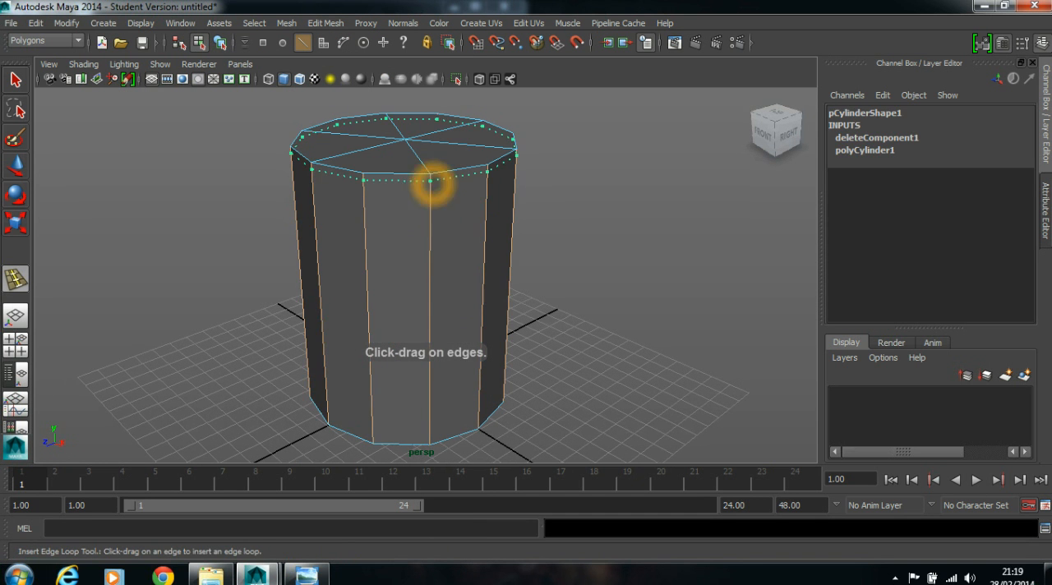
{"action": "left_click_drag", "start_coordinate": [460, 289], "coordinate": [446, 256], "text": "alt"}
{"action": "left_click_drag", "start_coordinate": [424, 365], "coordinate": [484, 330]}
- Leave the edge loop tool, show the cylinder in smooth preview, and deselect it
{"action": "key", "text": "w"}
{"action": "right_click_drag", "start_coordinate": [423, 209], "coordinate": [493, 189]}
{"action": "key", "text": "3"}
{"action": "left_click", "coordinate": [586, 197]}
{"action": "mouse_move", "coordinate": [587, 197]}
{"action": "left_mouse_down", "text": "alt"}
{"action": "mouse_move", "coordinate": [513, 234]}
{"action": "mouse_move", "coordinate": [510, 260]}
{"action": "mouse_move", "coordinate": [533, 247]}
{"action": "left_mouse_up", "text": "alt"}
{"action": "scroll", "coordinate": [428, 246], "scroll_direction": "up", "scroll_amount": 3}
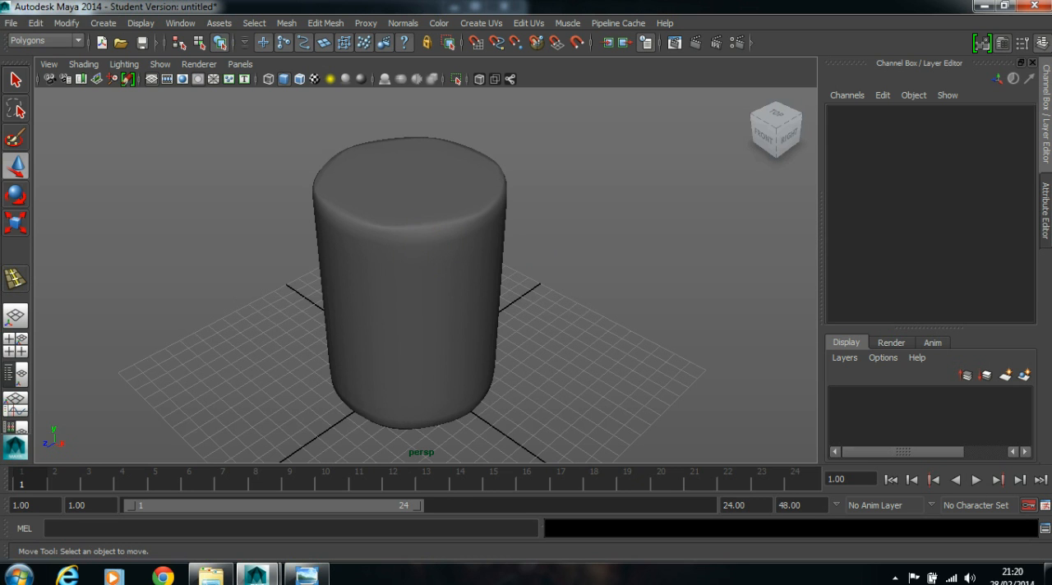
{"action": "left_click", "coordinate": [424, 232]}
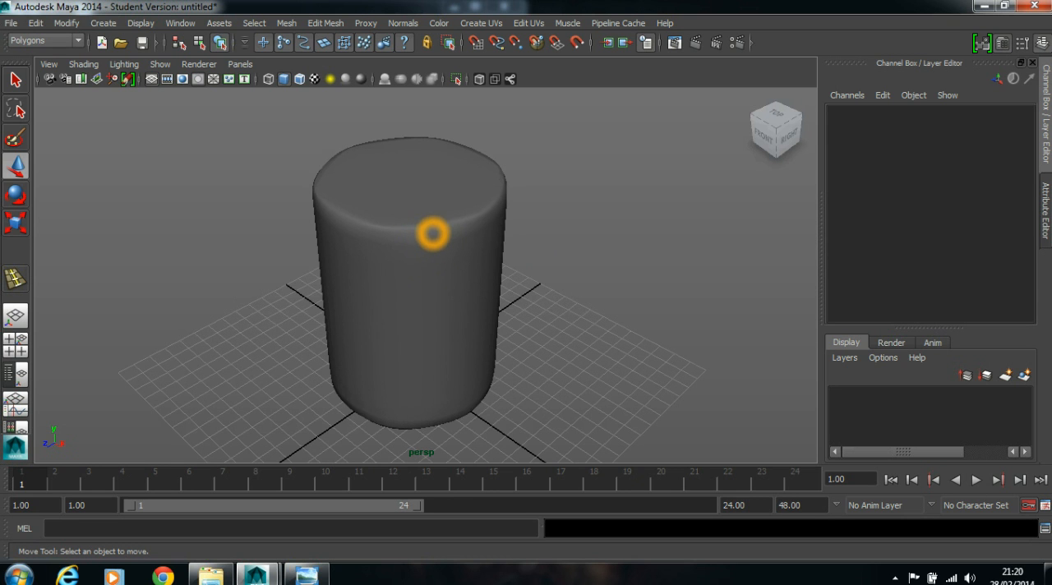
{"action": "left_click", "coordinate": [332, 22]}
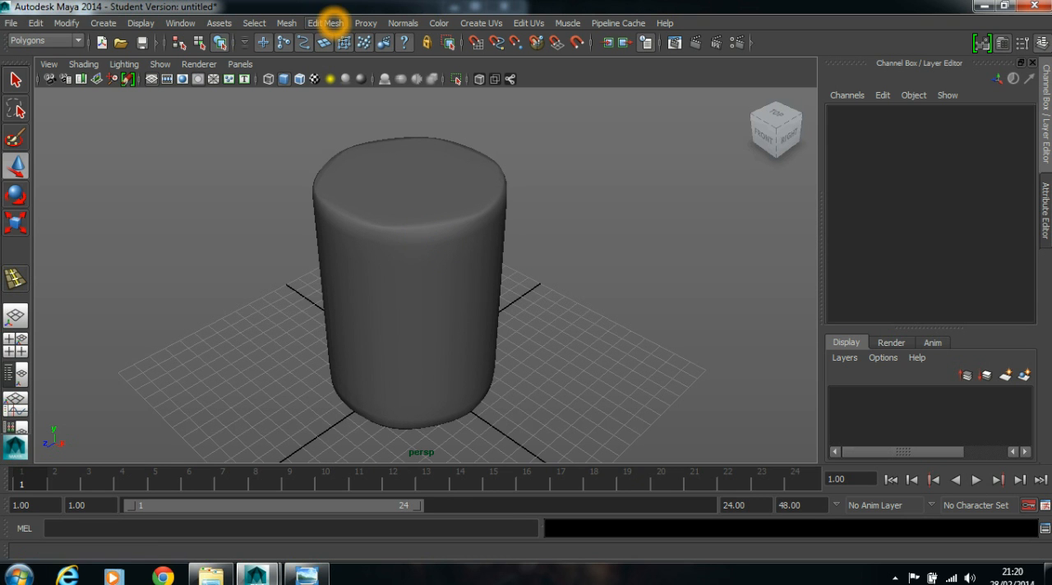
{"action": "left_click", "coordinate": [328, 215]}
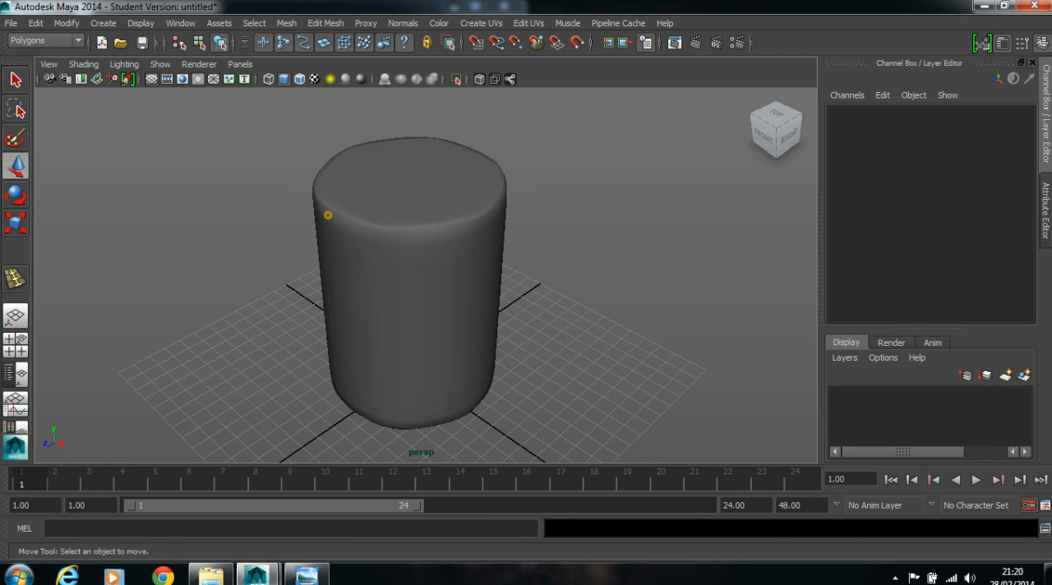
- Return the cylinder to unsmoothed display and insert a second edge loop just inside each existing one near the top and bottom rims
{"action": "left_click", "coordinate": [326, 180]}
{"action": "key", "text": "1"}
{"action": "left_click", "coordinate": [325, 22]}
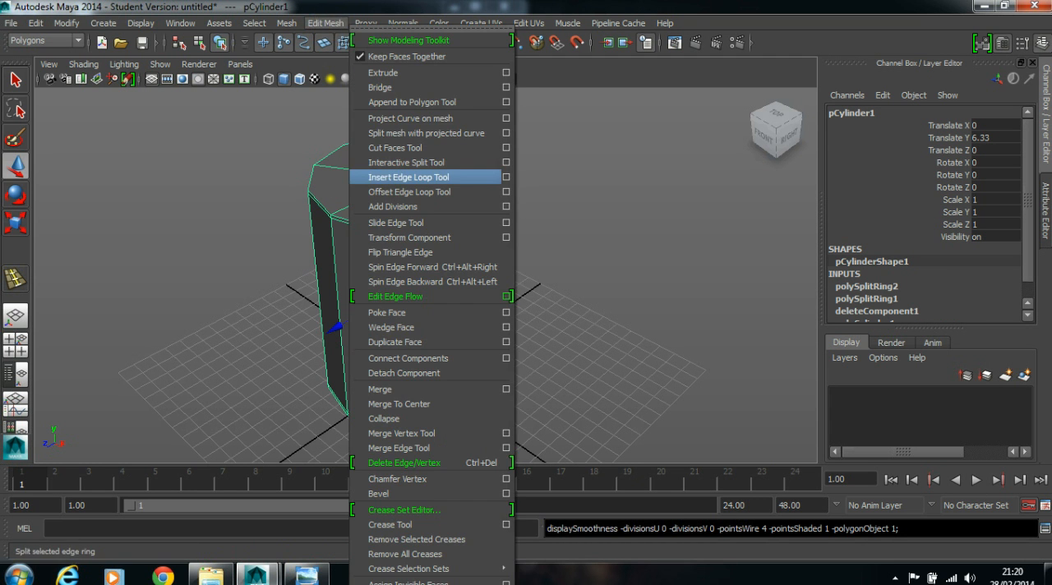
{"action": "left_click", "coordinate": [419, 177]}
{"action": "scroll", "coordinate": [422, 176], "scroll_direction": "up", "scroll_amount": 5}
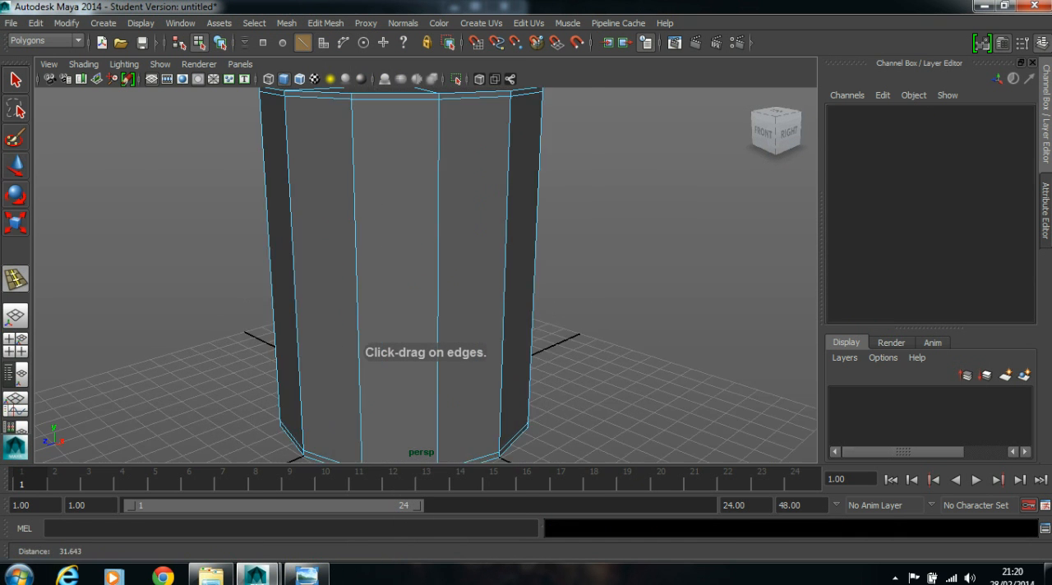
{"action": "left_click_drag", "start_coordinate": [357, 194], "coordinate": [361, 197]}
{"action": "scroll", "coordinate": [360, 239], "scroll_direction": "down", "scroll_amount": 5}
{"action": "middle_click_drag", "start_coordinate": [357, 315], "coordinate": [354, 175], "text": "alt"}
{"action": "scroll", "coordinate": [354, 175], "scroll_direction": "up", "scroll_amount": 3}
{"action": "scroll", "coordinate": [342, 223], "scroll_direction": "up", "scroll_amount": 2}
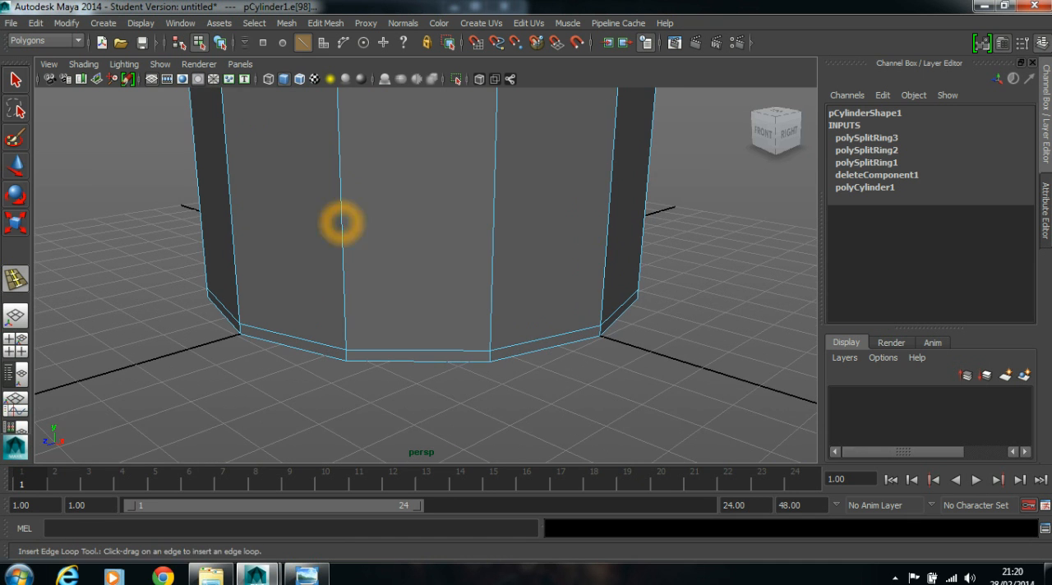
{"action": "left_click_drag", "start_coordinate": [345, 301], "coordinate": [345, 303]}
{"action": "scroll", "coordinate": [613, 317], "scroll_direction": "down", "scroll_amount": 5}
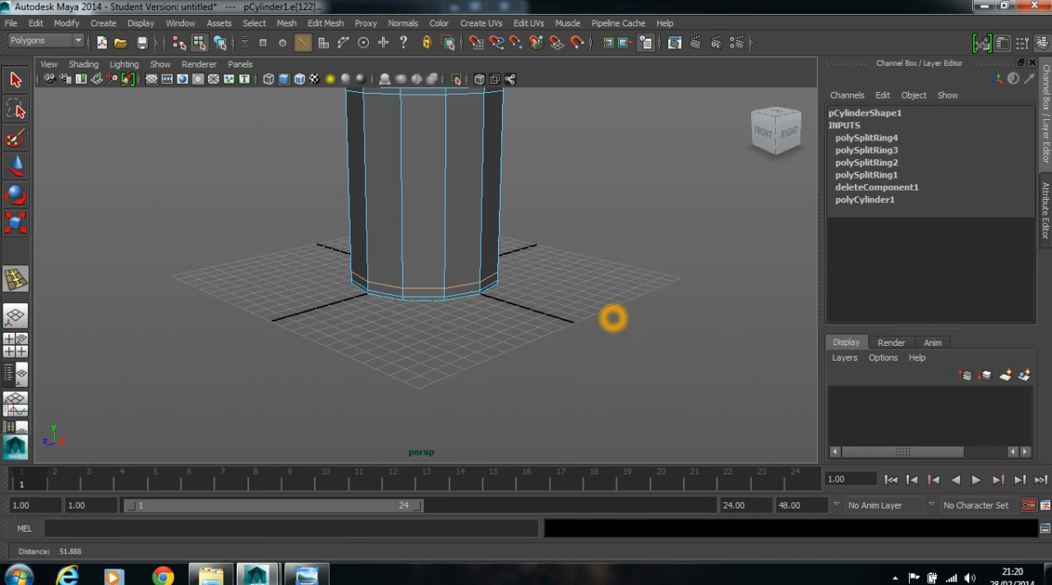
- Leave the edge loop tool and examine the cylinder's rounded rims in smooth preview from several angles
{"action": "key", "text": "w"}
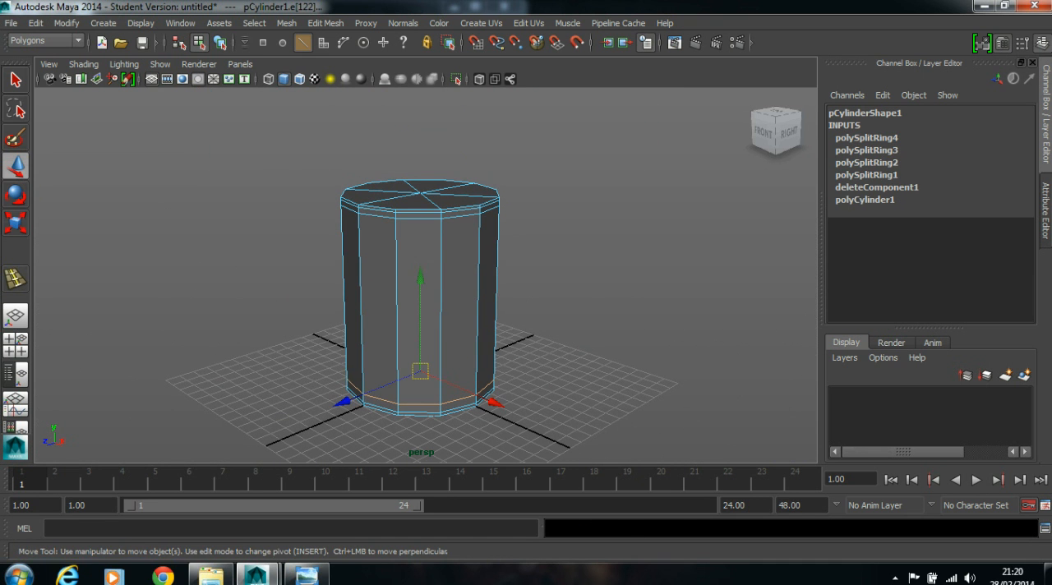
{"action": "left_click", "coordinate": [571, 228]}
{"action": "key", "text": "3"}
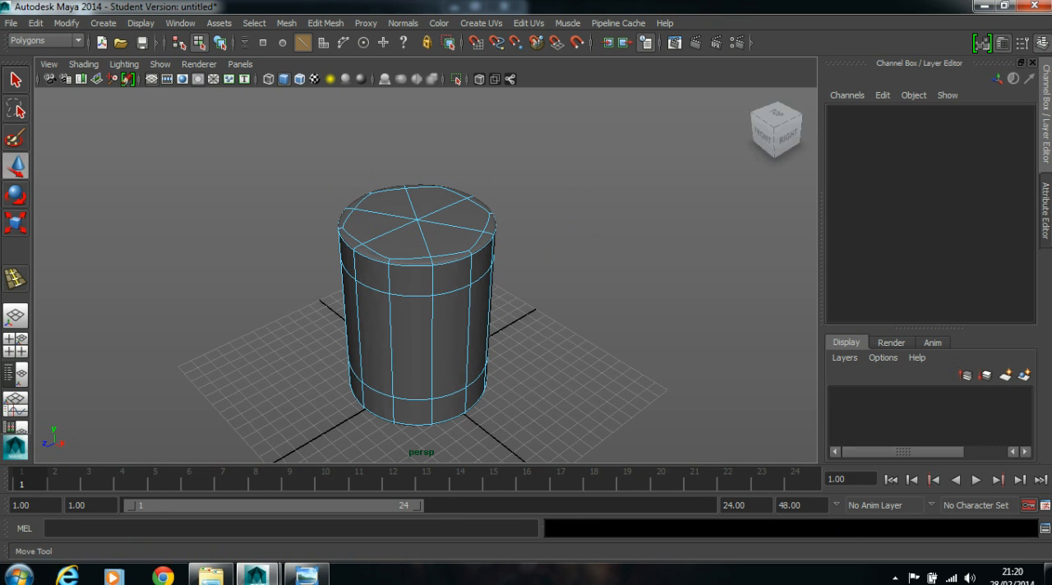
{"action": "left_click", "coordinate": [15, 80]}
{"action": "right_click_drag", "start_coordinate": [378, 273], "coordinate": [457, 221]}
{"action": "left_click_drag", "start_coordinate": [564, 225], "coordinate": [409, 122], "text": "alt"}
{"action": "left_click_drag", "start_coordinate": [478, 161], "coordinate": [495, 266], "text": "alt"}
- With the cylinder unsmoothed, insert one edge loop below the upper pair and another just below the middle of the body
{"action": "left_click", "coordinate": [404, 258]}
{"action": "key", "text": "1"}
{"action": "left_click_drag", "start_coordinate": [587, 275], "coordinate": [496, 259], "text": "alt"}
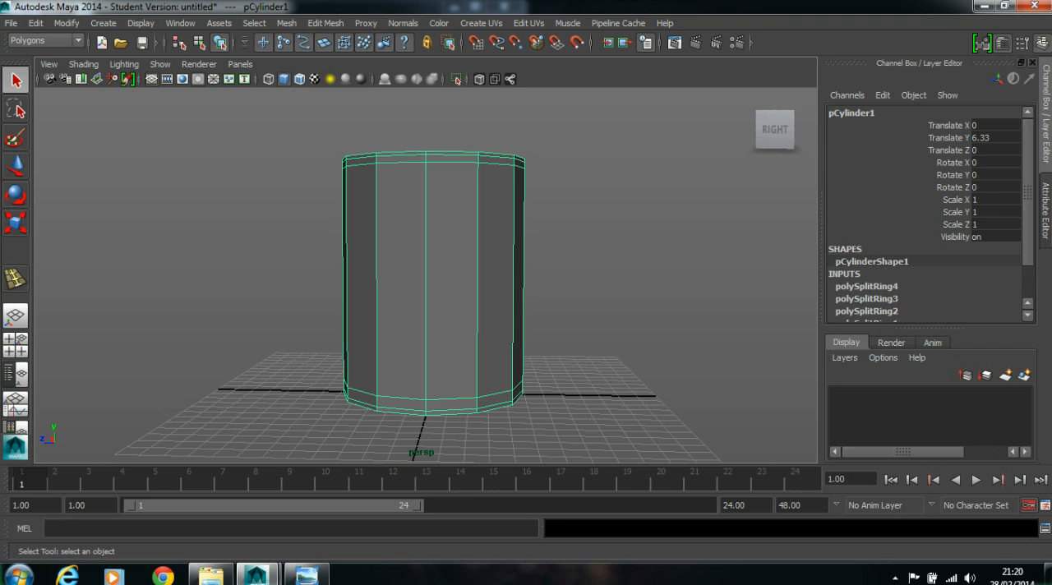
{"action": "left_click_drag", "start_coordinate": [424, 238], "coordinate": [424, 334], "text": "alt"}
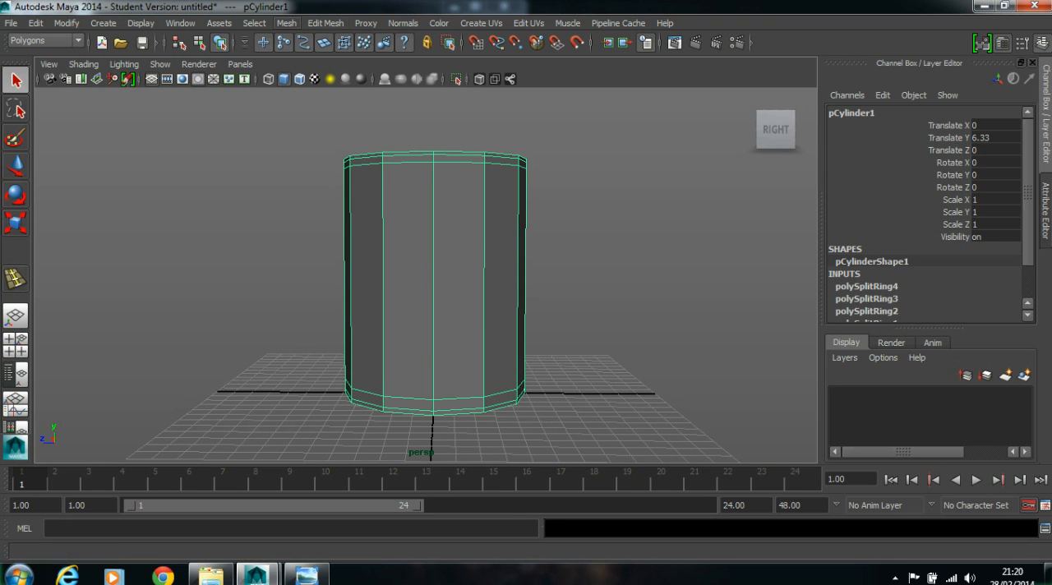
{"action": "left_click", "coordinate": [326, 23]}
{"action": "left_click", "coordinate": [419, 175]}
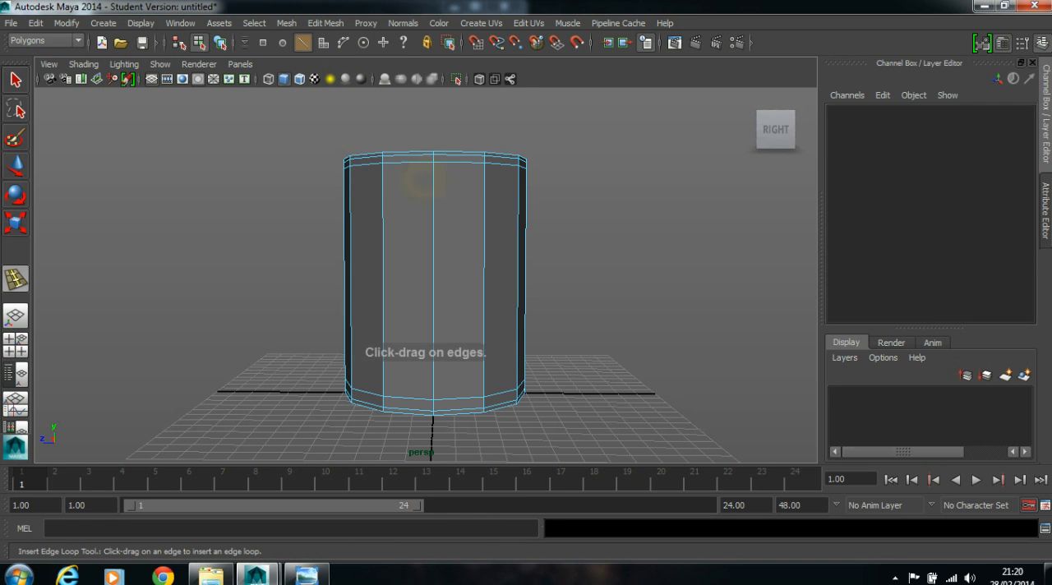
{"action": "left_click", "coordinate": [434, 175]}
{"action": "left_click_drag", "start_coordinate": [434, 282], "coordinate": [434, 311]}
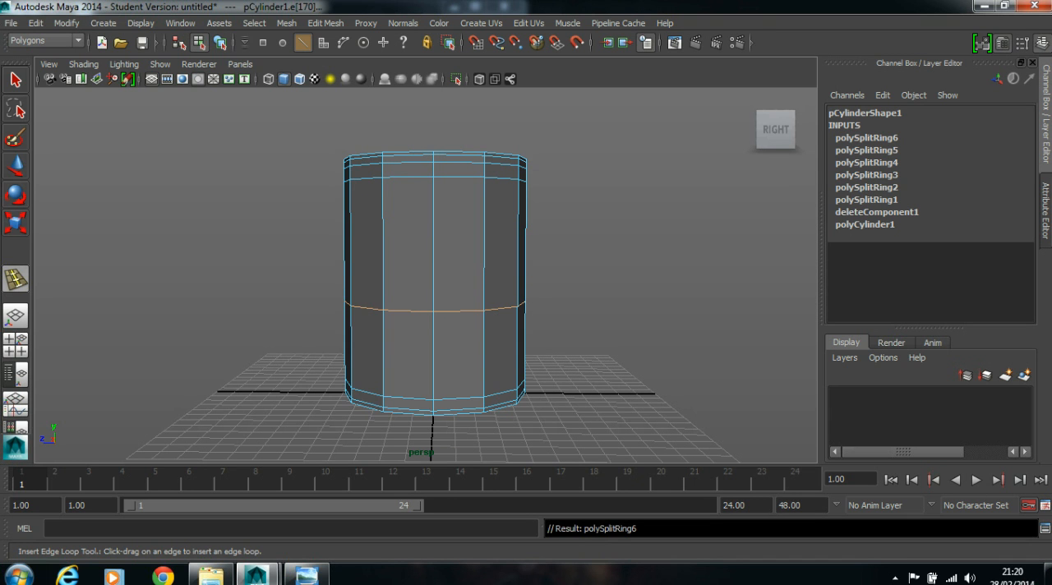
- Lower the newest edge loop slightly along the cylinder's body, then reselect the whole cylinder as an object
{"action": "left_click", "coordinate": [16, 165]}
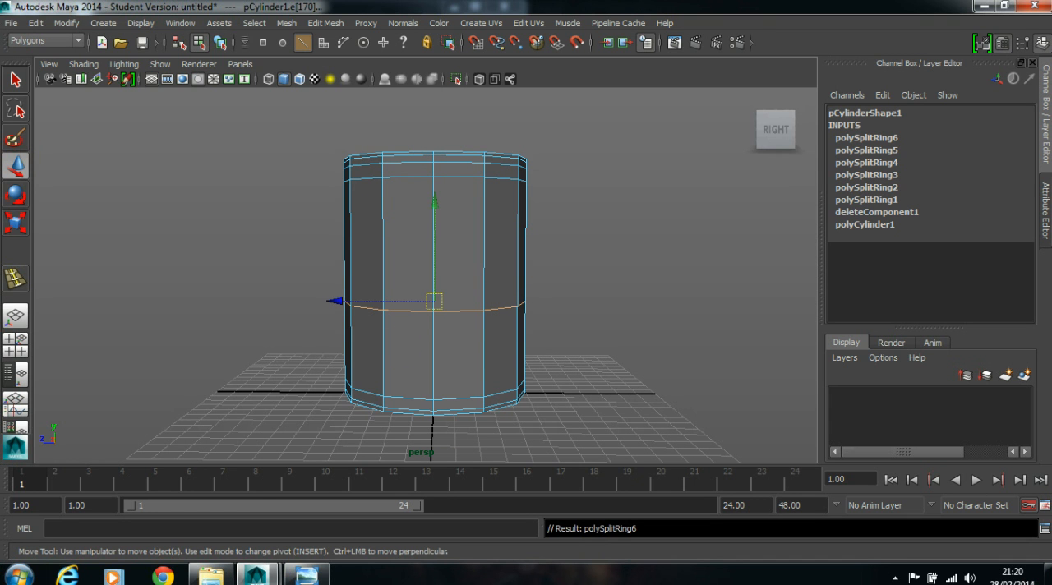
{"action": "left_click_drag", "start_coordinate": [434, 202], "coordinate": [432, 228]}
{"action": "left_click_drag", "start_coordinate": [575, 236], "coordinate": [585, 240], "text": "alt"}
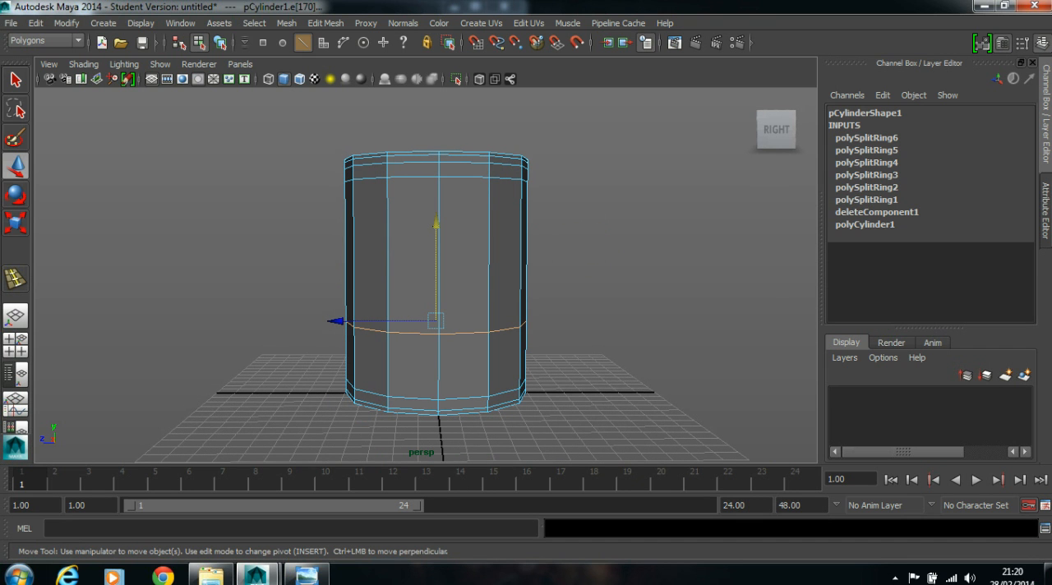
{"action": "left_click", "coordinate": [629, 225]}
{"action": "right_click_drag", "start_coordinate": [417, 206], "coordinate": [547, 203]}
{"action": "left_click_drag", "start_coordinate": [627, 206], "coordinate": [477, 241], "text": "alt"}
{"action": "left_click", "coordinate": [477, 242]}
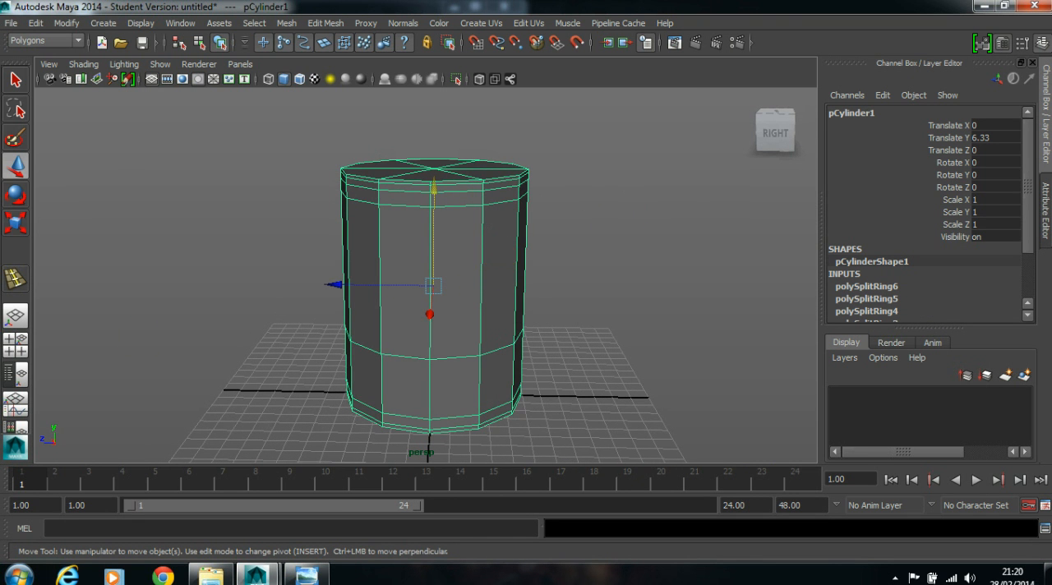
- Create a polygon sphere of about 2.82 radius in the front view, centred across the cylinder's upper body
{"action": "key", "text": "space"}
{"action": "key", "text": "space"}
{"action": "middle_click_drag", "start_coordinate": [558, 321], "coordinate": [540, 400], "text": "alt"}
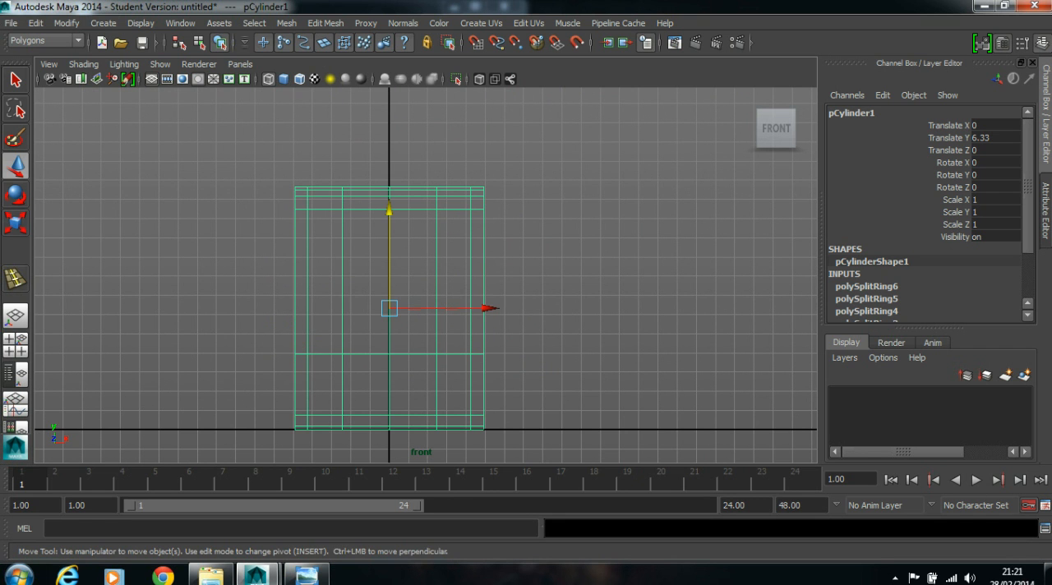
{"action": "left_click", "coordinate": [103, 23]}
{"action": "mouse_move", "coordinate": [132, 60]}
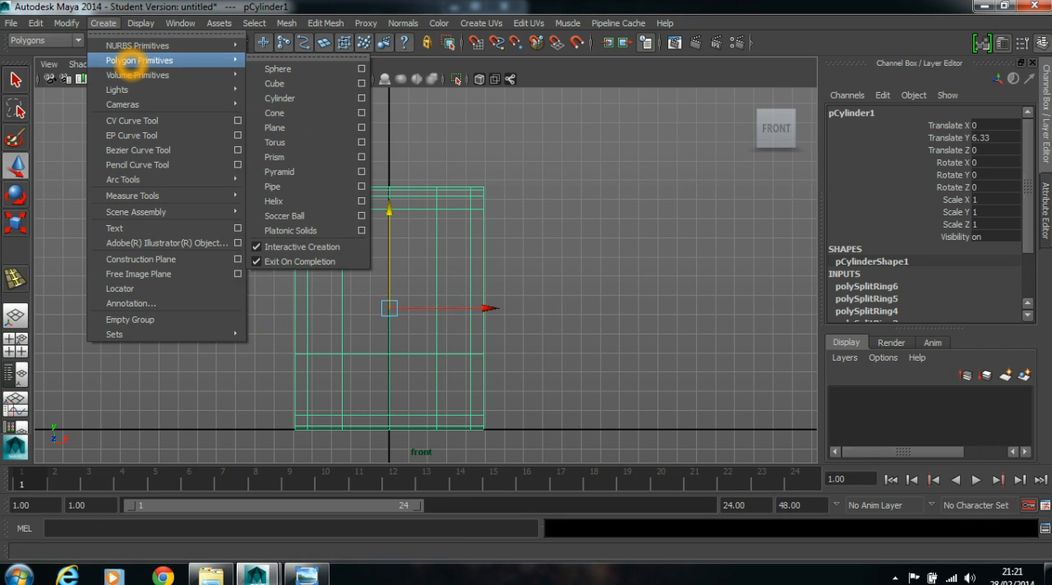
{"action": "left_click", "coordinate": [308, 68]}
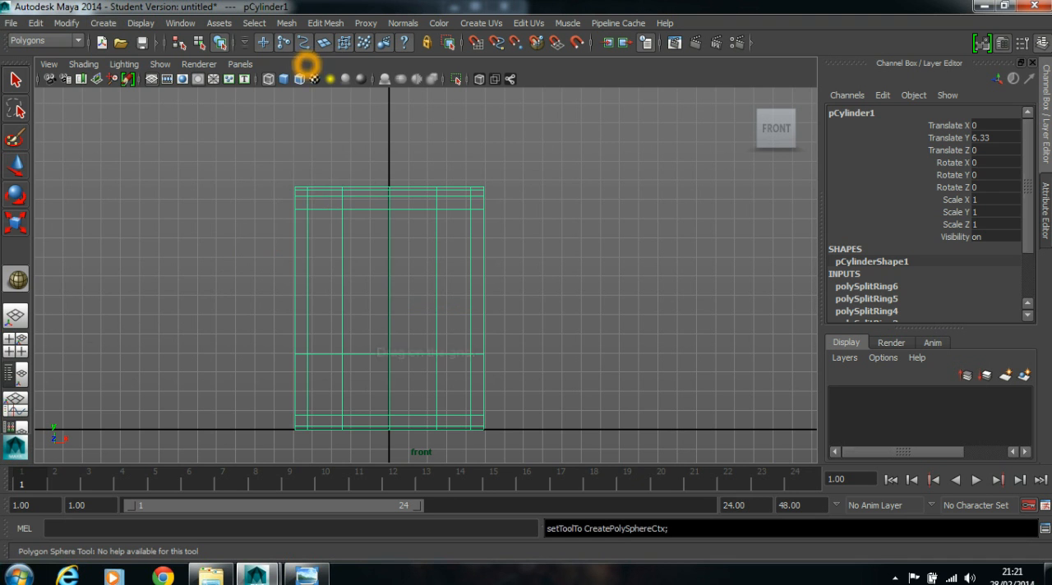
{"action": "left_click_drag", "start_coordinate": [390, 287], "coordinate": [351, 247]}
{"action": "left_click_drag", "start_coordinate": [389, 284], "coordinate": [388, 284]}
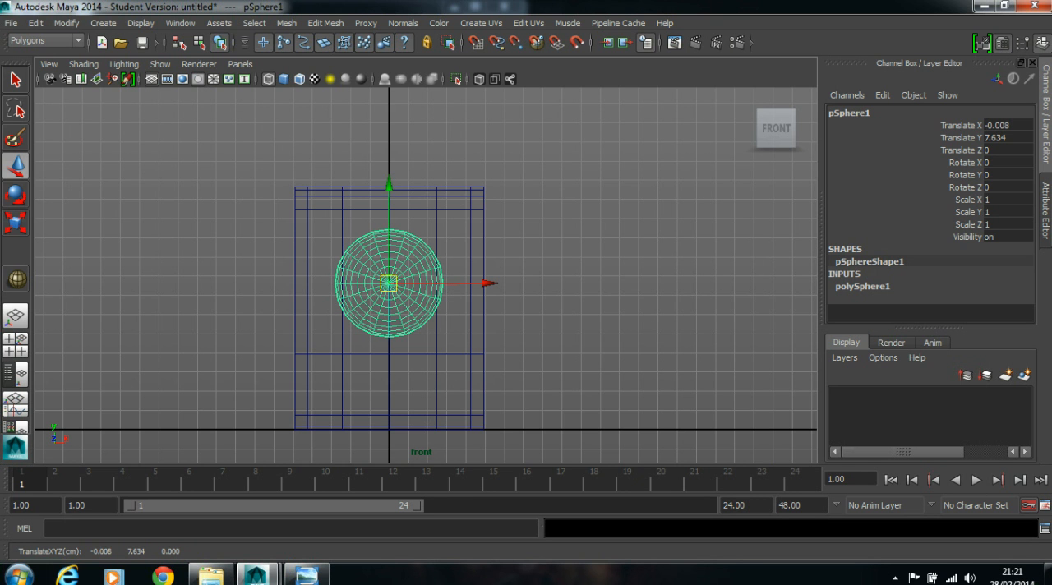
- Move the sphere to about Y 7.82 and Z 3.95 so it protrudes from the front of the cylinder, then deselect it
{"action": "scroll", "coordinate": [550, 279], "scroll_direction": "up", "scroll_amount": 2}
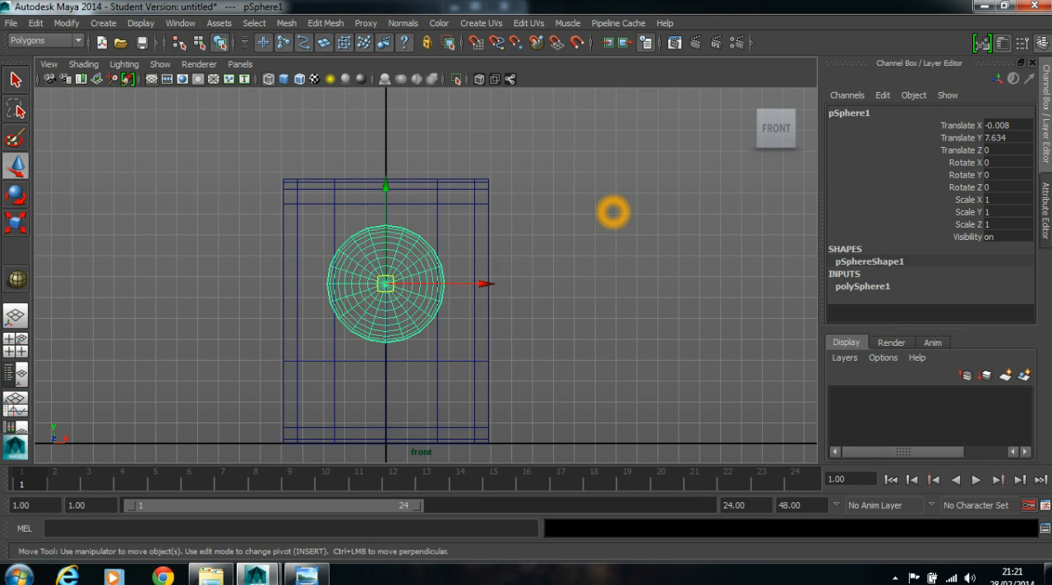
{"action": "left_click_drag", "start_coordinate": [385, 201], "coordinate": [386, 198]}
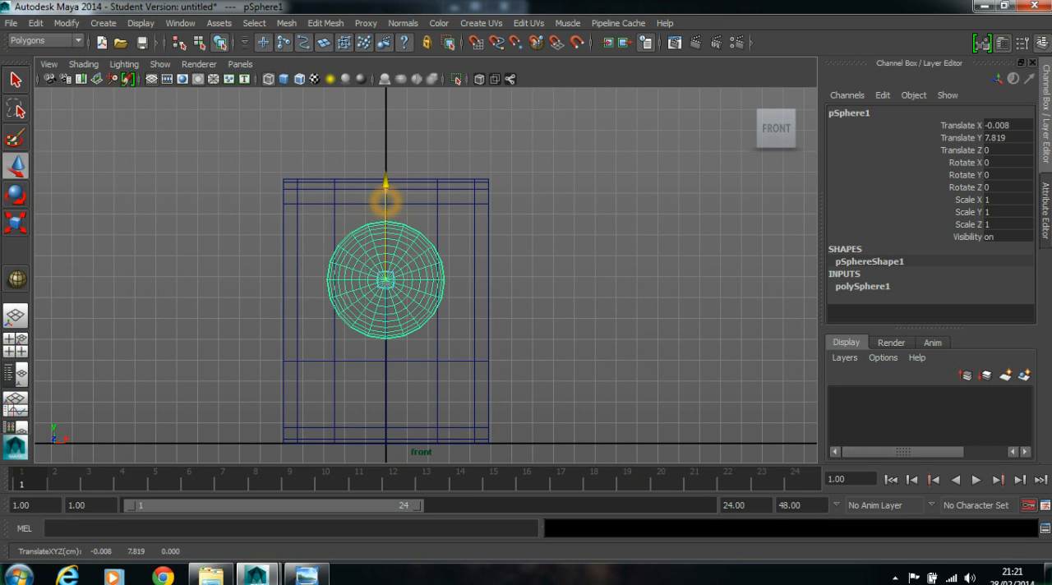
{"action": "key", "text": "space"}
{"action": "key", "text": "space"}
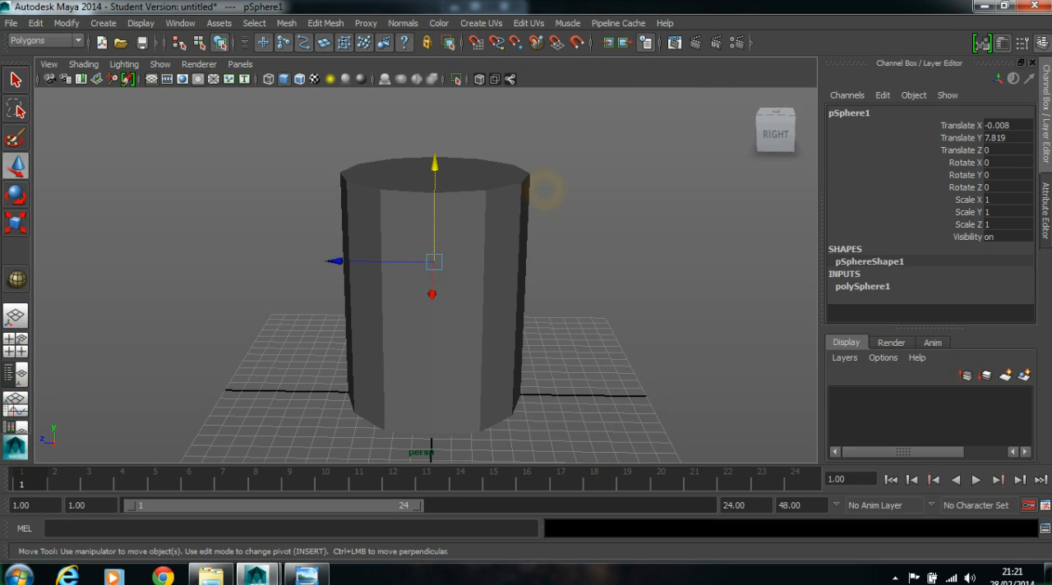
{"action": "key", "text": "space"}
{"action": "scroll", "coordinate": [337, 156], "scroll_direction": "down", "scroll_amount": 3}
{"action": "middle_click_drag", "start_coordinate": [336, 160], "coordinate": [339, 138], "text": "alt"}
{"action": "left_click", "coordinate": [231, 240]}
{"action": "left_click_drag", "start_coordinate": [231, 240], "coordinate": [236, 288]}
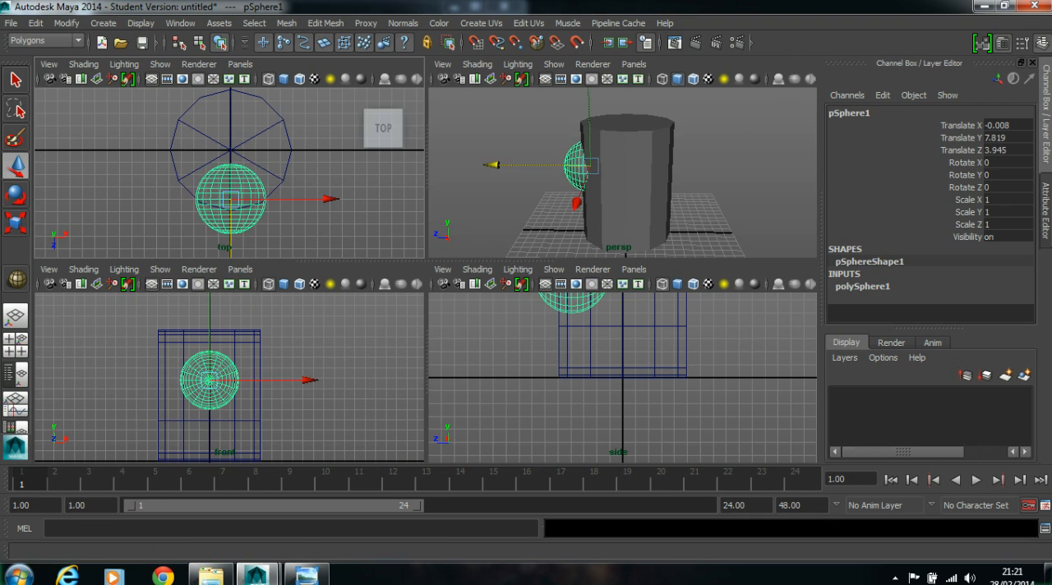
{"action": "left_click", "coordinate": [505, 230]}
{"action": "key", "text": "space"}
{"action": "left_click_drag", "start_coordinate": [435, 216], "coordinate": [597, 189], "text": "alt"}
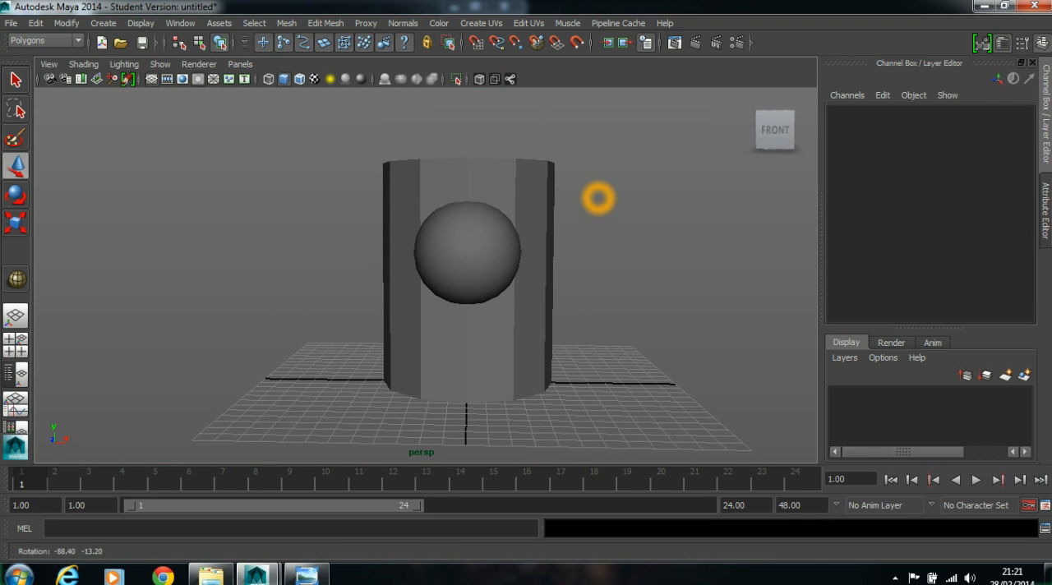
- Scale the sphere down uniformly to about 0.75 on all three axes
{"action": "left_click", "coordinate": [483, 238]}
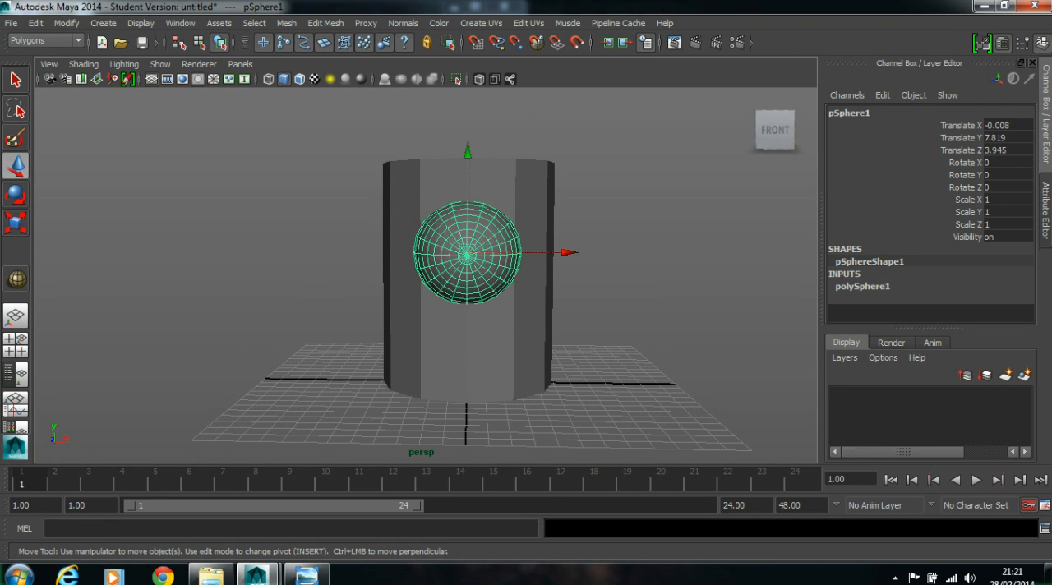
{"action": "key", "text": "space"}
{"action": "key", "text": "space"}
{"action": "key", "text": "r"}
{"action": "middle_click_drag", "start_coordinate": [563, 297], "coordinate": [537, 297]}
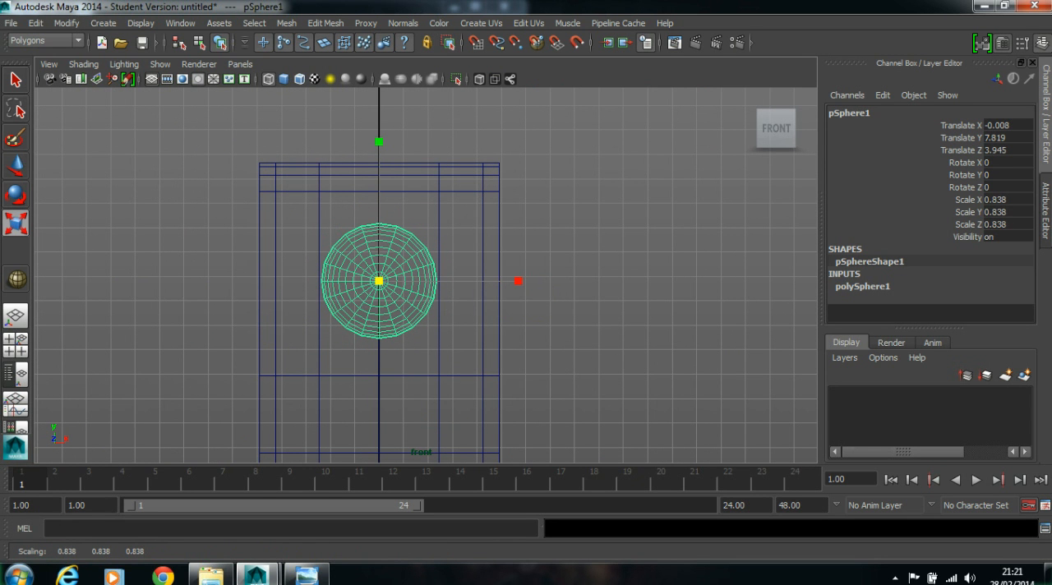
{"action": "mouse_move", "coordinate": [522, 252]}
{"action": "middle_mouse_down"}
{"action": "mouse_move", "coordinate": [497, 252]}
{"action": "mouse_move", "coordinate": [525, 239]}
{"action": "middle_mouse_up"}
{"action": "scroll", "coordinate": [498, 251], "scroll_direction": "up", "scroll_amount": 6}
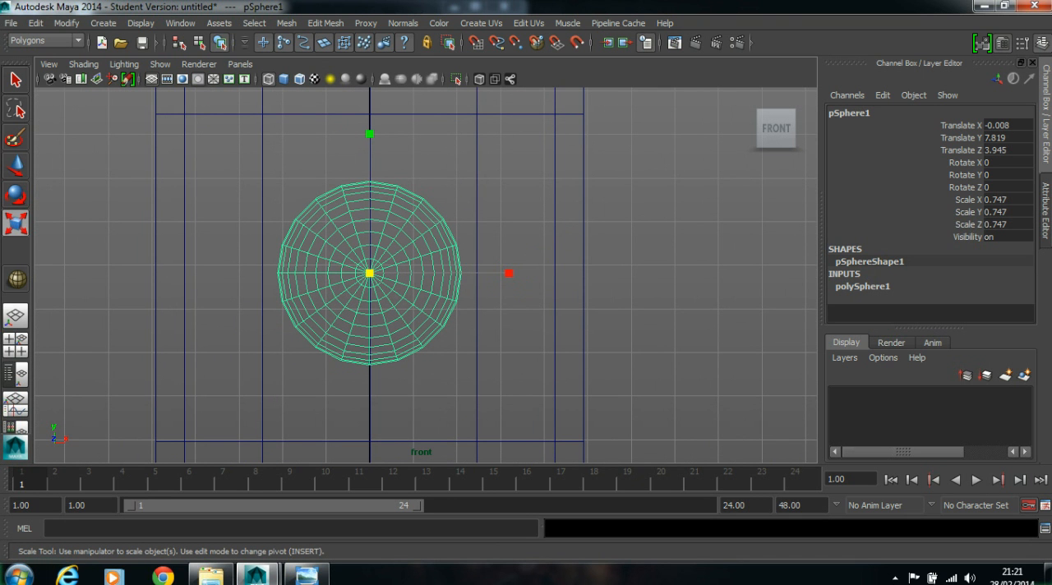
{"action": "left_click_drag", "start_coordinate": [370, 273], "coordinate": [365, 273]}
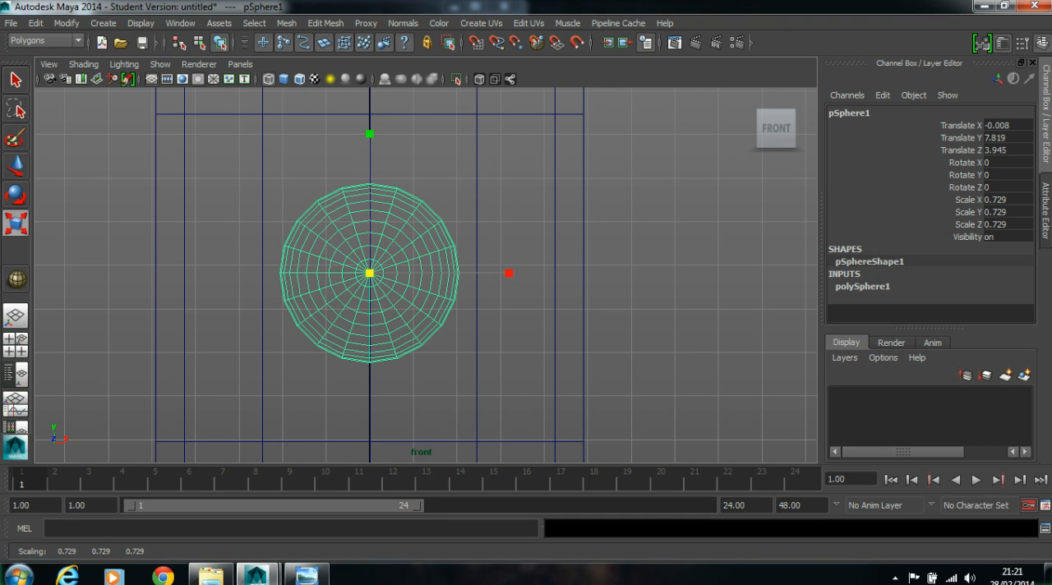
{"action": "scroll", "coordinate": [591, 221], "scroll_direction": "down", "scroll_amount": 3}
{"action": "key", "text": "space"}
{"action": "key", "text": "space"}
{"action": "left_click_drag", "start_coordinate": [595, 209], "coordinate": [666, 224], "text": "alt"}
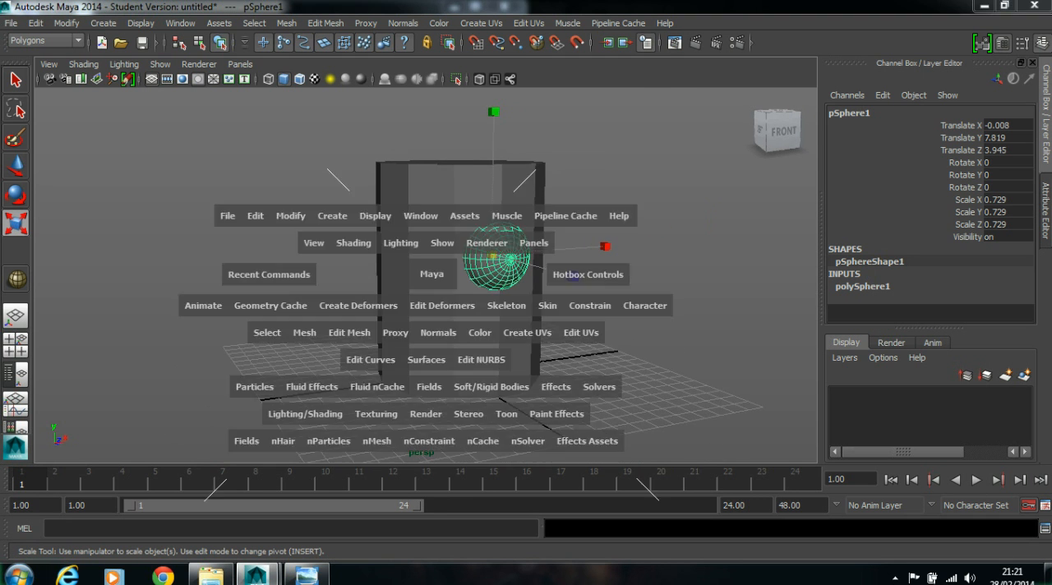
{"action": "key", "text": "space"}
{"action": "mouse_move", "coordinate": [211, 377]}
{"action": "left_mouse_down"}
{"action": "mouse_move", "coordinate": [244, 370]}
{"action": "mouse_move", "coordinate": [224, 373]}
{"action": "mouse_move", "coordinate": [235, 357]}
{"action": "mouse_move", "coordinate": [216, 376]}
{"action": "left_mouse_up"}
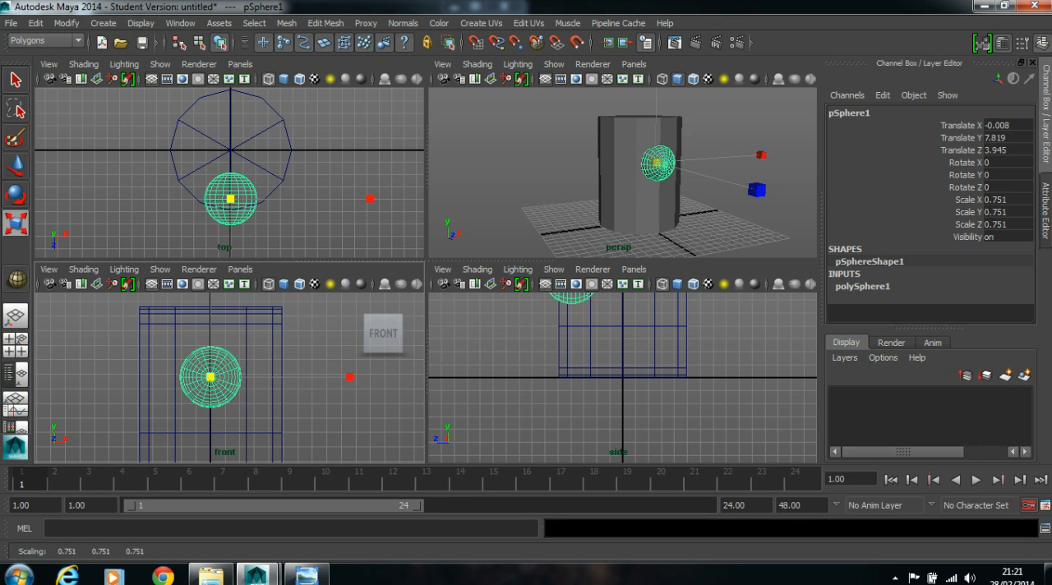
- Set the sphere's Subdivisions Axis and Subdivisions Height to 8
{"action": "left_click", "coordinate": [463, 129]}
{"action": "key", "text": "space"}
{"action": "left_click_drag", "start_coordinate": [577, 222], "coordinate": [610, 225], "text": "alt"}
{"action": "left_click", "coordinate": [513, 245]}
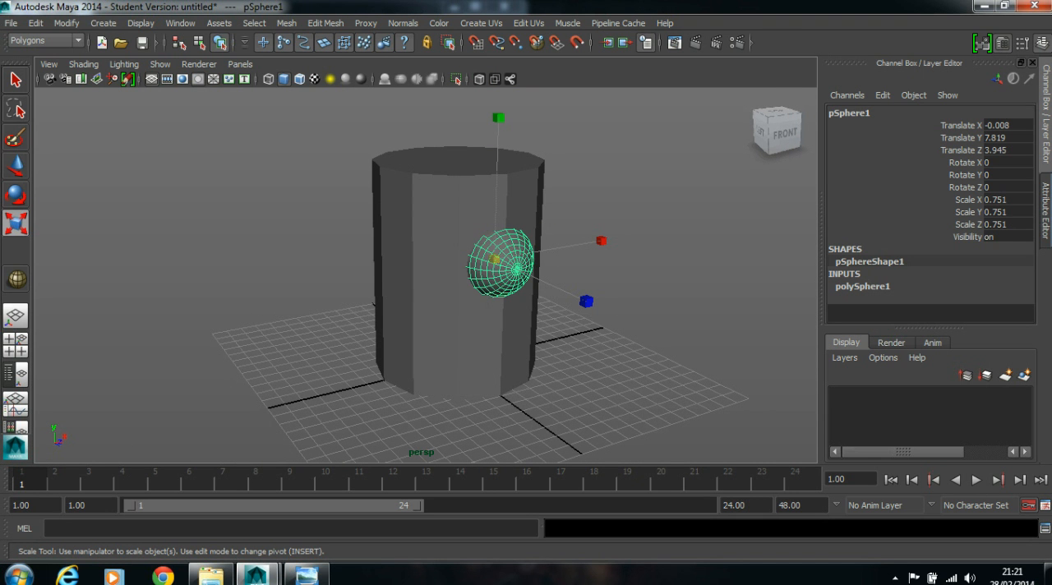
{"action": "left_click", "coordinate": [864, 286]}
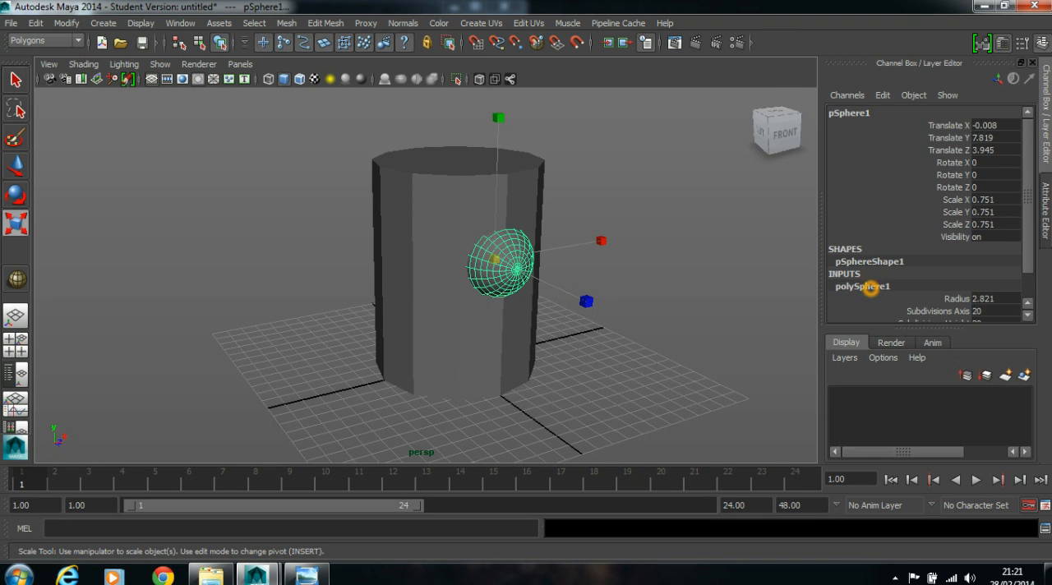
{"action": "scroll", "coordinate": [871, 286], "scroll_direction": "down", "scroll_amount": 1}
{"action": "left_click", "coordinate": [980, 280]}
{"action": "left_click", "coordinate": [980, 280]}
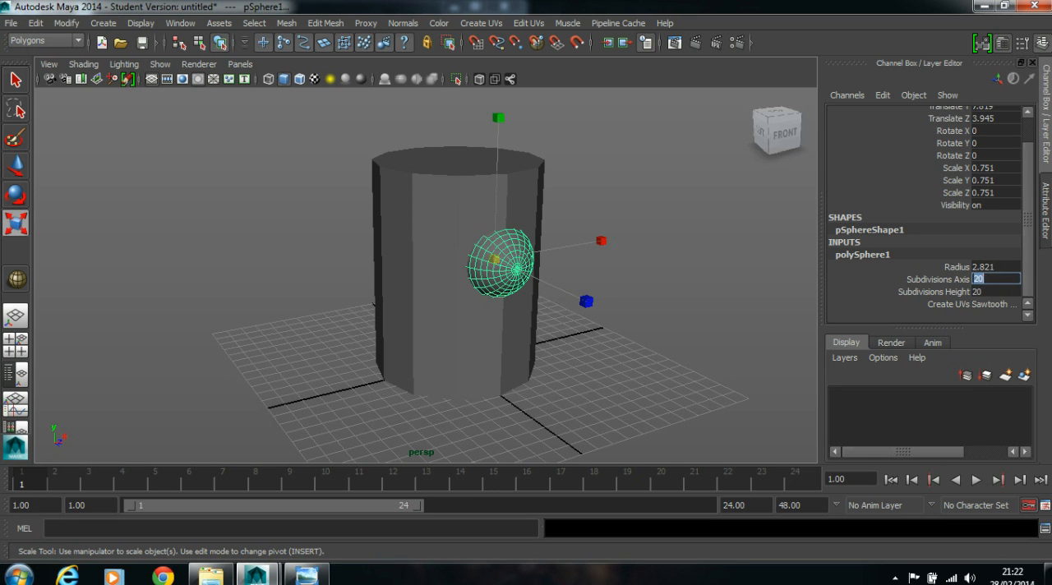
{"action": "double_click", "coordinate": [994, 281]}
{"action": "type", "text": "8"}
{"action": "key", "text": "Tab"}
{"action": "type", "text": "8"}
{"action": "key", "text": "Return"}
- Move the sphere slightly outward from the cylinder wall along Z to about 4.14
{"action": "left_click", "coordinate": [546, 250]}
{"action": "left_click_drag", "start_coordinate": [535, 249], "coordinate": [523, 268], "text": "alt"}
{"action": "scroll", "coordinate": [569, 244], "scroll_direction": "up", "scroll_amount": 3}
{"action": "left_click", "coordinate": [567, 245]}
{"action": "middle_click_drag", "start_coordinate": [526, 258], "coordinate": [521, 258], "text": "alt"}
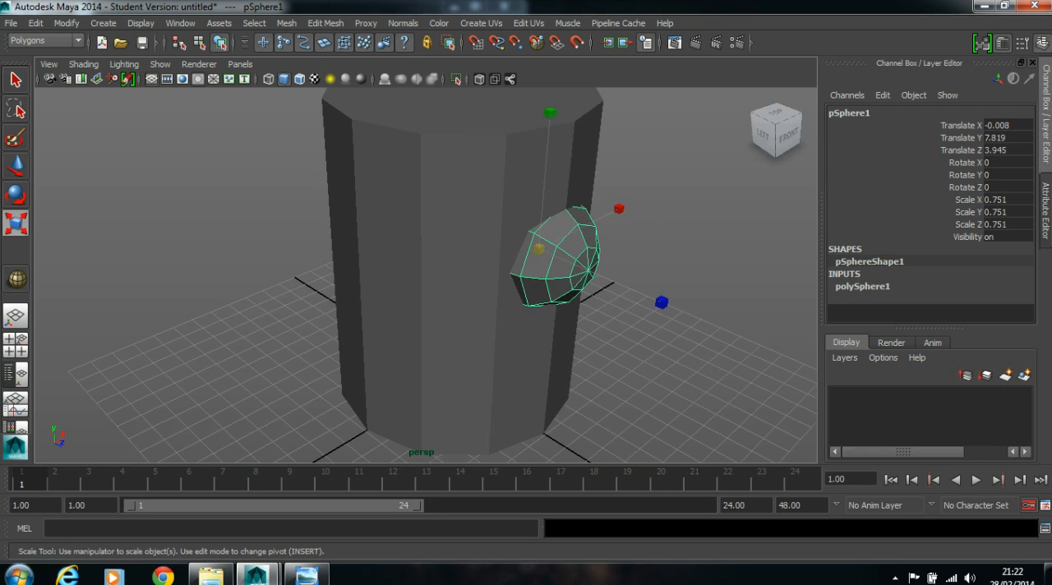
{"action": "middle_click_drag", "start_coordinate": [679, 260], "coordinate": [635, 266], "text": "alt"}
{"action": "left_click_drag", "start_coordinate": [634, 266], "coordinate": [583, 247], "text": "alt"}
{"action": "key", "text": "w"}
{"action": "left_click", "coordinate": [608, 292]}
{"action": "left_click_drag", "start_coordinate": [609, 291], "coordinate": [615, 292]}
{"action": "left_click", "coordinate": [654, 330]}
{"action": "left_click_drag", "start_coordinate": [655, 330], "coordinate": [648, 283], "text": "alt"}
{"action": "left_click", "coordinate": [559, 244]}
{"action": "left_click_drag", "start_coordinate": [558, 244], "coordinate": [593, 266], "text": "alt"}
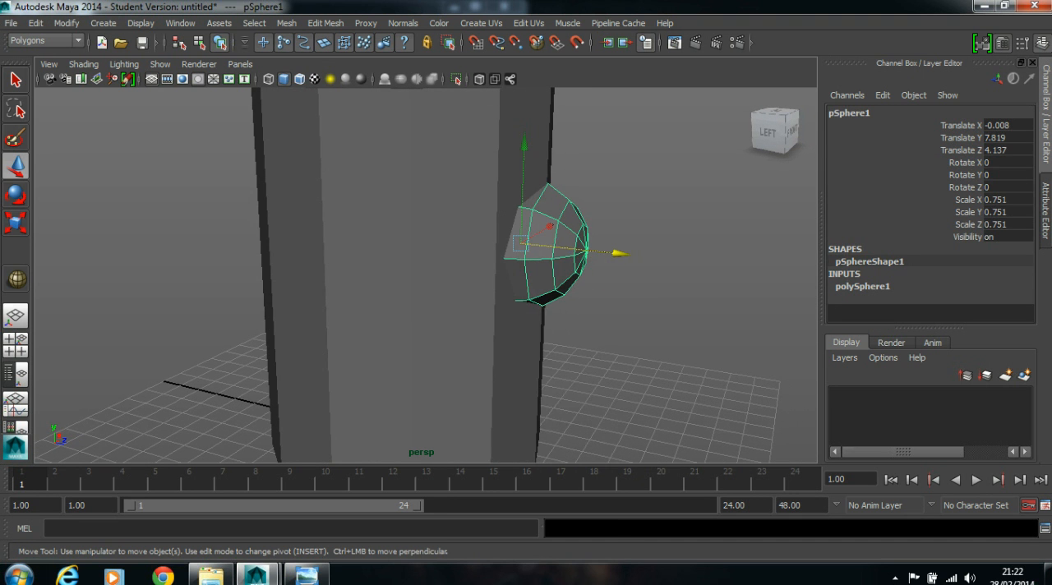
- Select the sphere's middle edge loop to examine where it meets the cylinder wall, then return to object selection and deselect
{"action": "right_click", "coordinate": [552, 240]}
{"action": "left_click", "coordinate": [553, 203]}
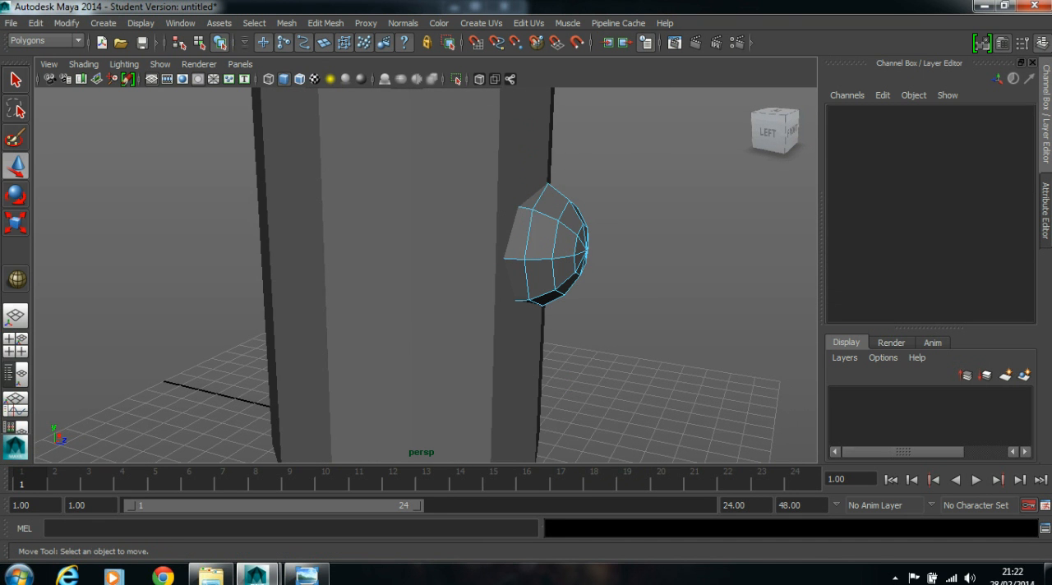
{"action": "double_click", "coordinate": [531, 223]}
{"action": "left_click_drag", "start_coordinate": [531, 222], "coordinate": [321, 290], "text": "alt"}
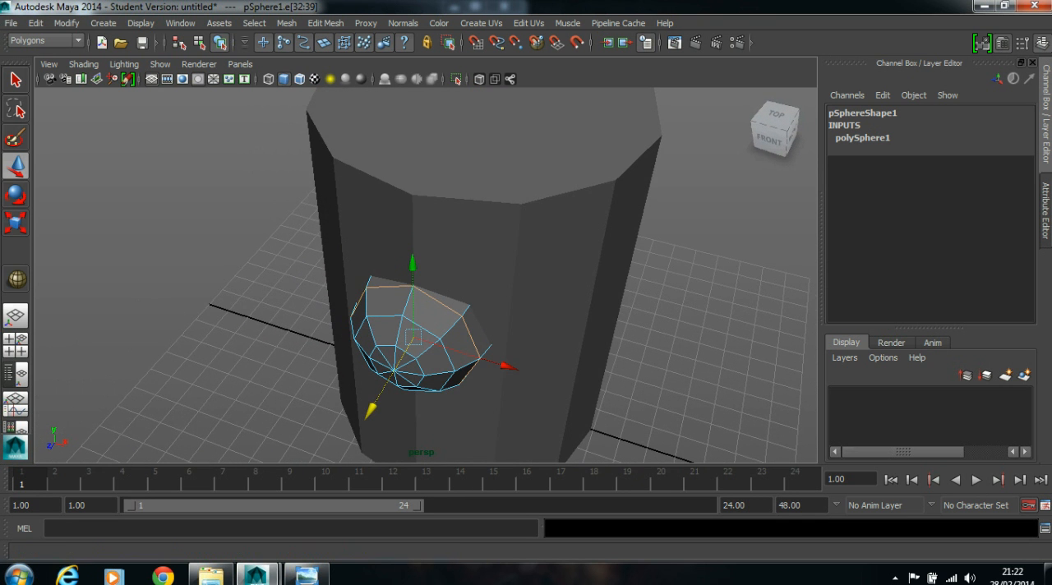
{"action": "right_click_drag", "start_coordinate": [380, 329], "coordinate": [495, 330], "text": "alt"}
{"action": "middle_click_drag", "start_coordinate": [495, 330], "coordinate": [501, 287], "text": "alt"}
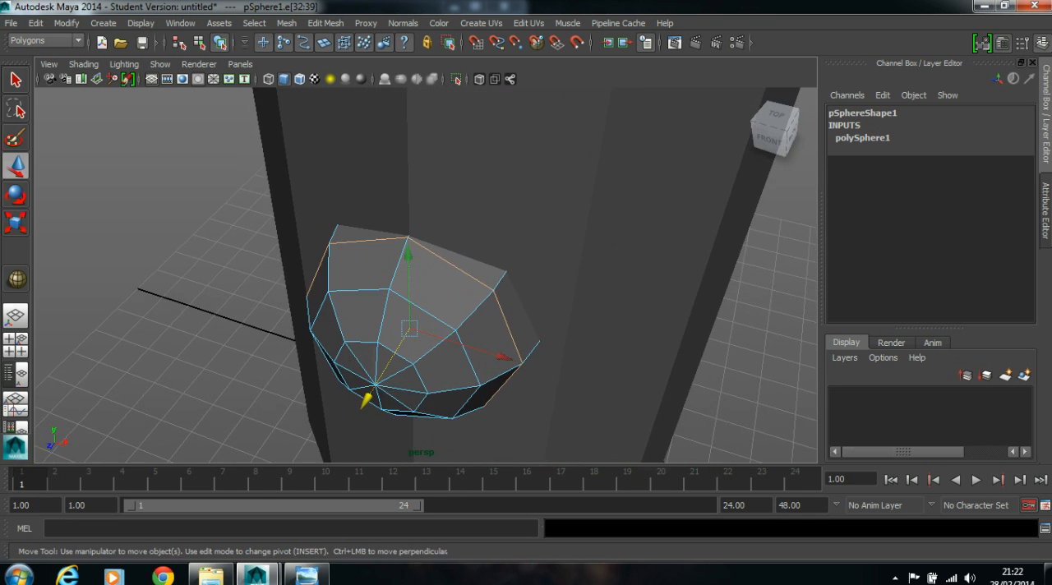
{"action": "left_click_drag", "start_coordinate": [501, 288], "coordinate": [477, 298], "text": "alt"}
{"action": "middle_click_drag", "start_coordinate": [472, 306], "coordinate": [485, 277], "text": "alt"}
{"action": "left_click_drag", "start_coordinate": [347, 369], "coordinate": [447, 288]}
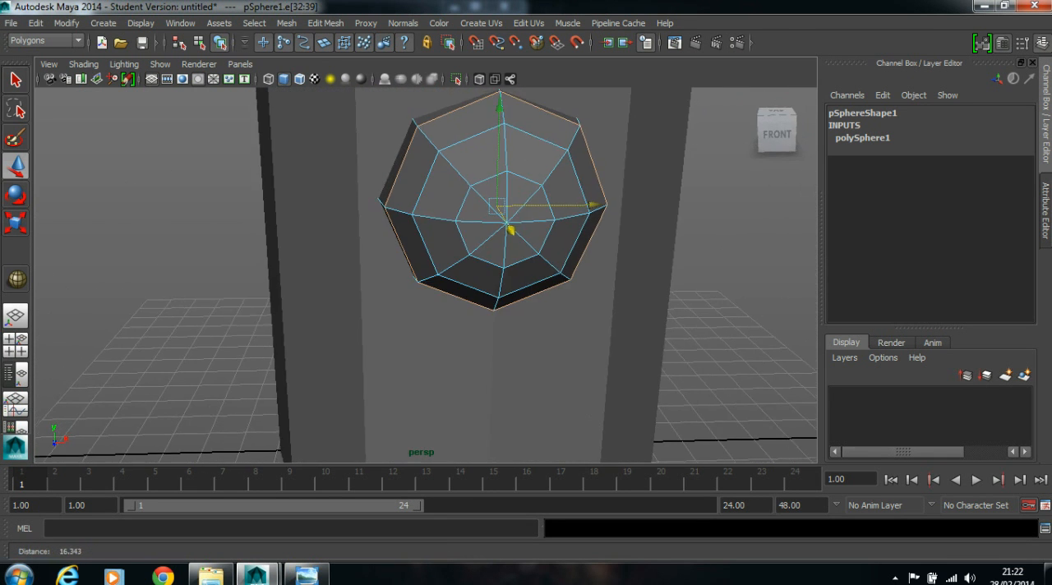
{"action": "scroll", "coordinate": [552, 274], "scroll_direction": "down", "scroll_amount": 3}
{"action": "left_click_drag", "start_coordinate": [551, 275], "coordinate": [604, 265], "text": "alt"}
{"action": "right_click", "coordinate": [447, 215]}
{"action": "left_click", "coordinate": [511, 195]}
{"action": "scroll", "coordinate": [511, 246], "scroll_direction": "down", "scroll_amount": 3}
{"action": "left_click", "coordinate": [588, 257]}
{"action": "left_click_drag", "start_coordinate": [526, 263], "coordinate": [548, 242], "text": "alt"}
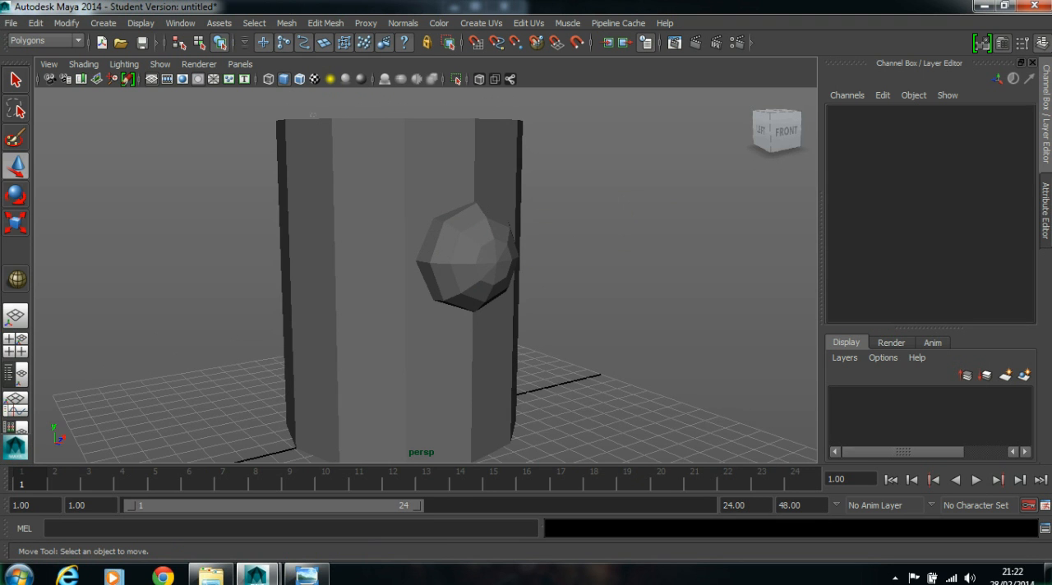
- Subtract the sphere from the cylinder with a Boolean Difference and deselect the result
{"action": "left_click", "coordinate": [324, 120]}
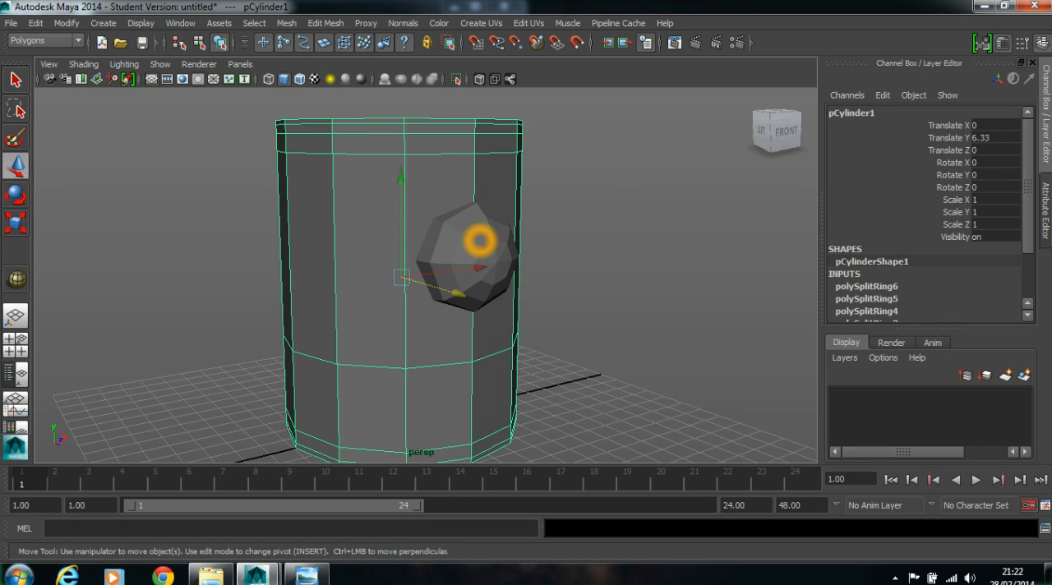
{"action": "left_click", "coordinate": [481, 238]}
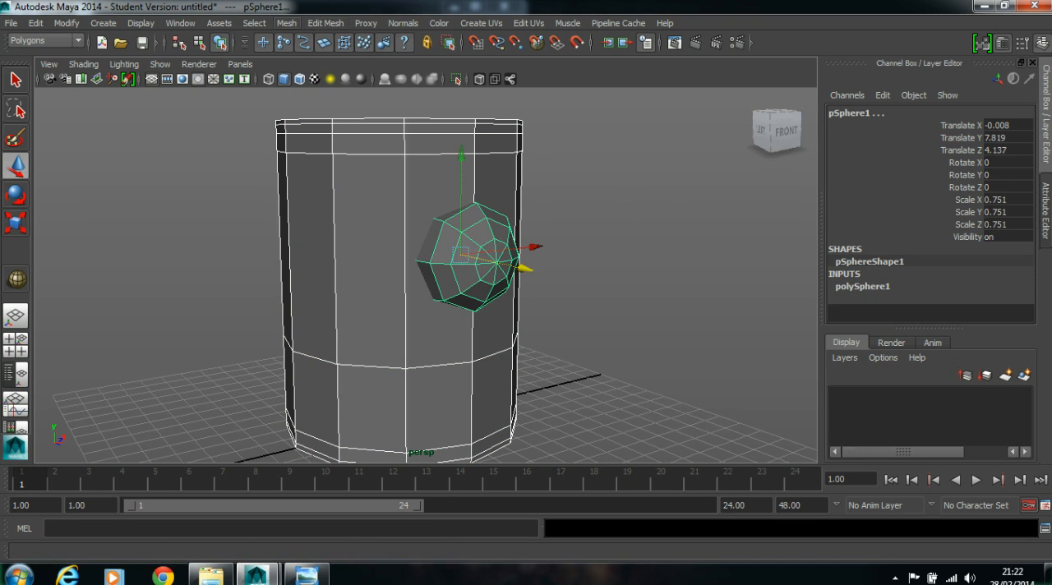
{"action": "left_click", "coordinate": [286, 23]}
{"action": "mouse_move", "coordinate": [362, 89]}
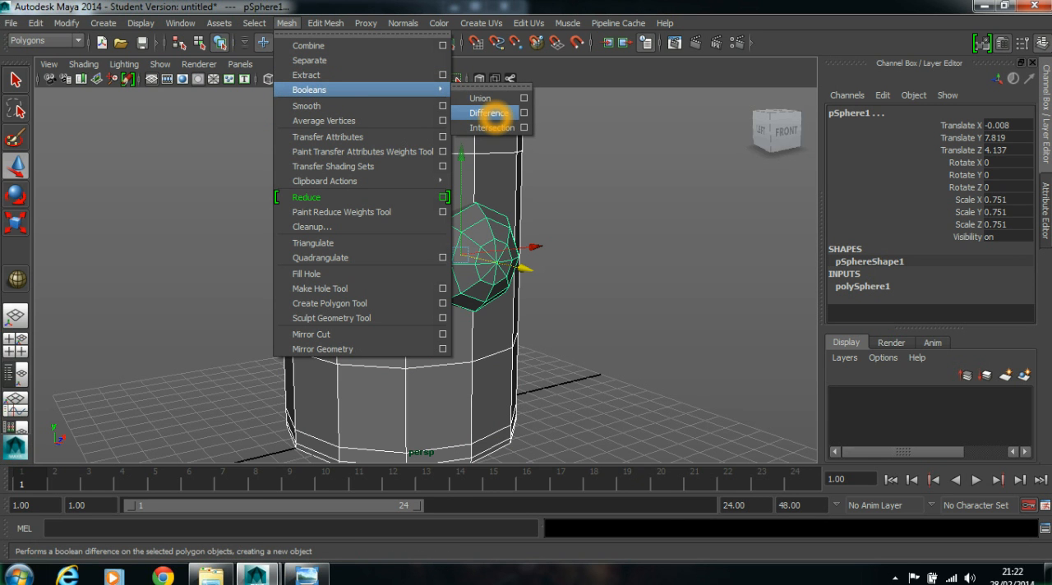
{"action": "left_click", "coordinate": [491, 113]}
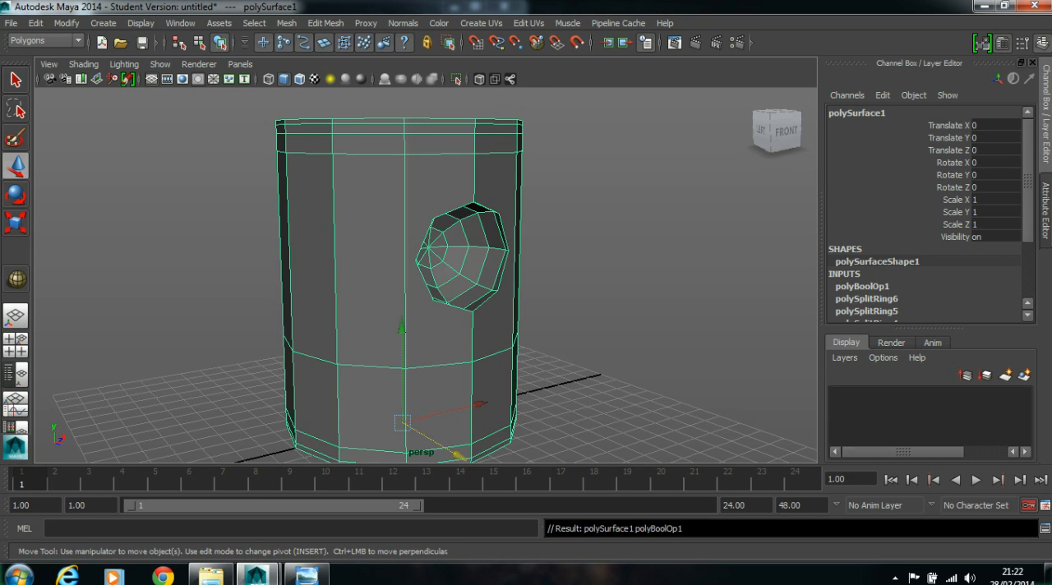
{"action": "left_click", "coordinate": [625, 220]}
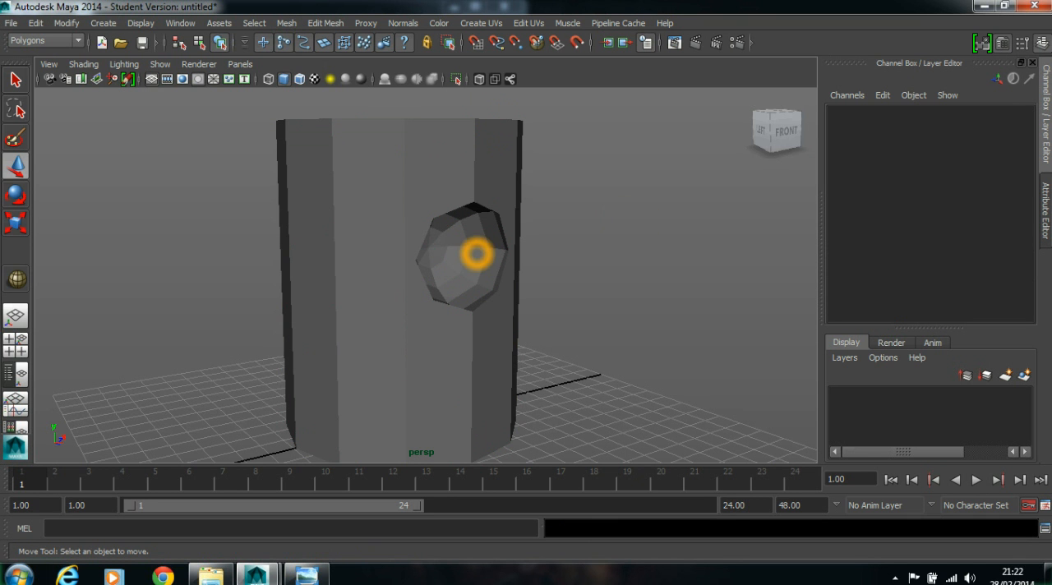
- In the front view, delete the four diagonal edges meeting at the centre of the spherical recess, then return to perspective
{"action": "left_click", "coordinate": [410, 271]}
{"action": "left_click_drag", "start_coordinate": [411, 271], "coordinate": [366, 245], "text": "alt"}
{"action": "right_click_drag", "start_coordinate": [403, 205], "coordinate": [478, 186], "text": "alt"}
{"action": "left_click_drag", "start_coordinate": [479, 186], "coordinate": [542, 197], "text": "alt"}
{"action": "left_click_drag", "start_coordinate": [324, 156], "coordinate": [356, 177], "text": "alt"}
{"action": "scroll", "coordinate": [340, 188], "scroll_direction": "up", "scroll_amount": 4}
{"action": "key", "text": "space"}
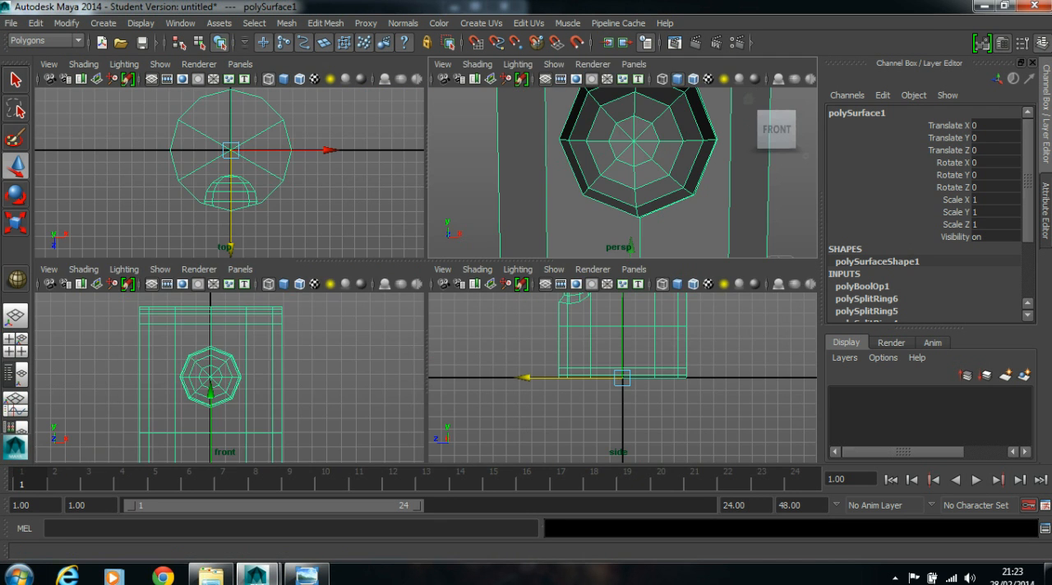
{"action": "key", "text": "space"}
{"action": "scroll", "coordinate": [425, 333], "scroll_direction": "up", "scroll_amount": 5}
{"action": "middle_click_drag", "start_coordinate": [425, 333], "coordinate": [519, 338], "text": "alt"}
{"action": "right_click_drag", "start_coordinate": [419, 309], "coordinate": [473, 312], "text": "alt"}
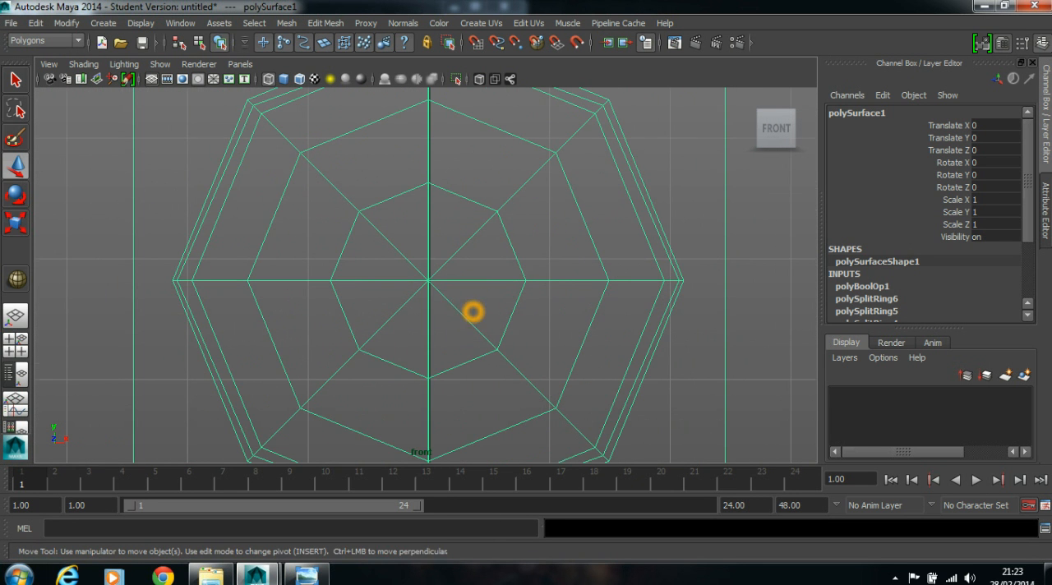
{"action": "right_click_drag", "start_coordinate": [386, 240], "coordinate": [387, 203]}
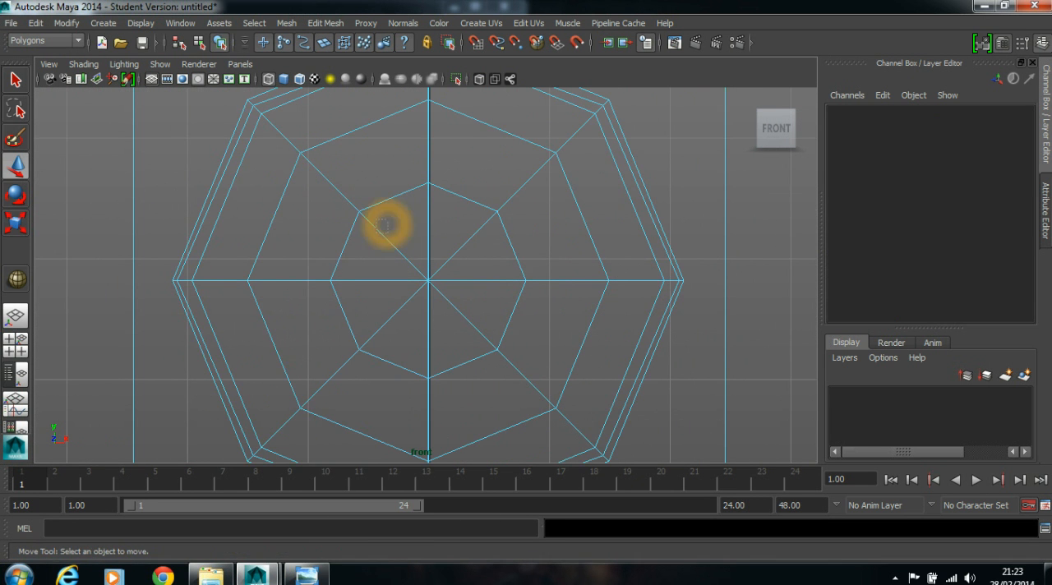
{"action": "left_click", "coordinate": [383, 236]}
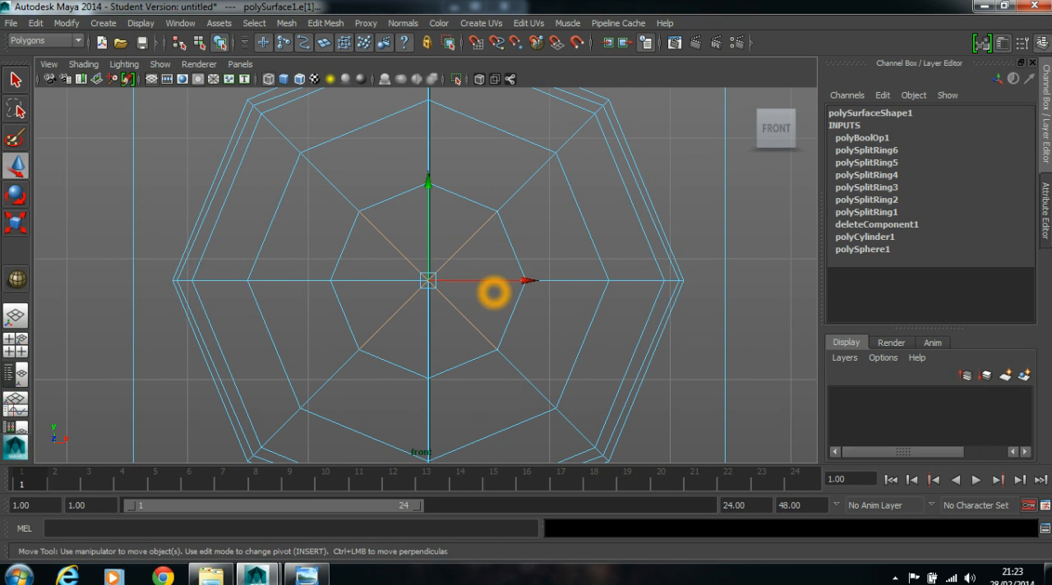
{"action": "key", "text": "Delete"}
{"action": "key", "text": "space"}
{"action": "key", "text": "space"}
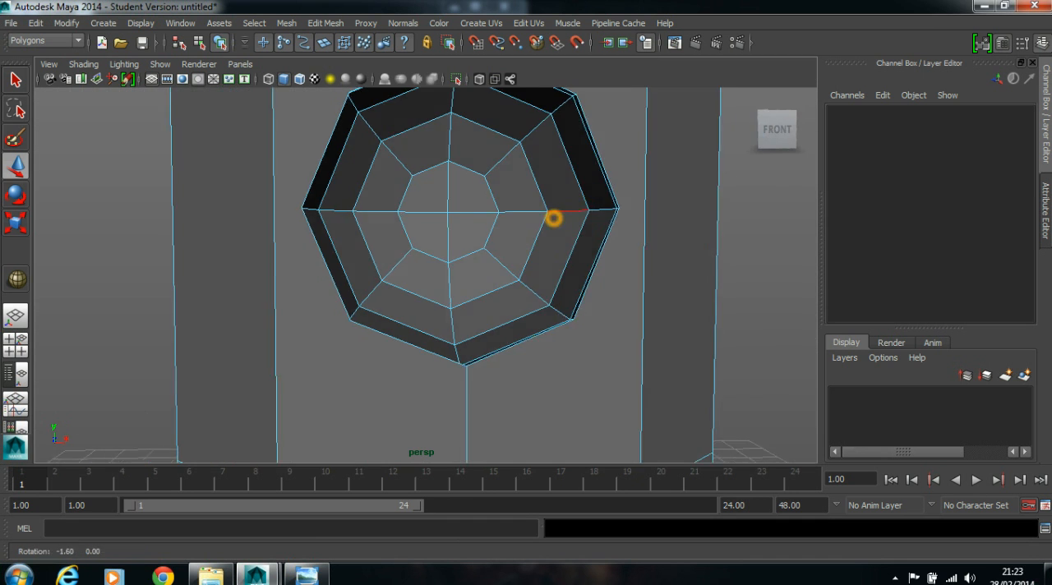
- Examine how the recess rim connects to the surrounding edges and faces of the cylinder
{"action": "scroll", "coordinate": [587, 216], "scroll_direction": "down", "scroll_amount": 3}
{"action": "scroll", "coordinate": [378, 233], "scroll_direction": "down", "scroll_amount": 4}
{"action": "left_click_drag", "start_coordinate": [378, 233], "coordinate": [348, 227], "text": "alt"}
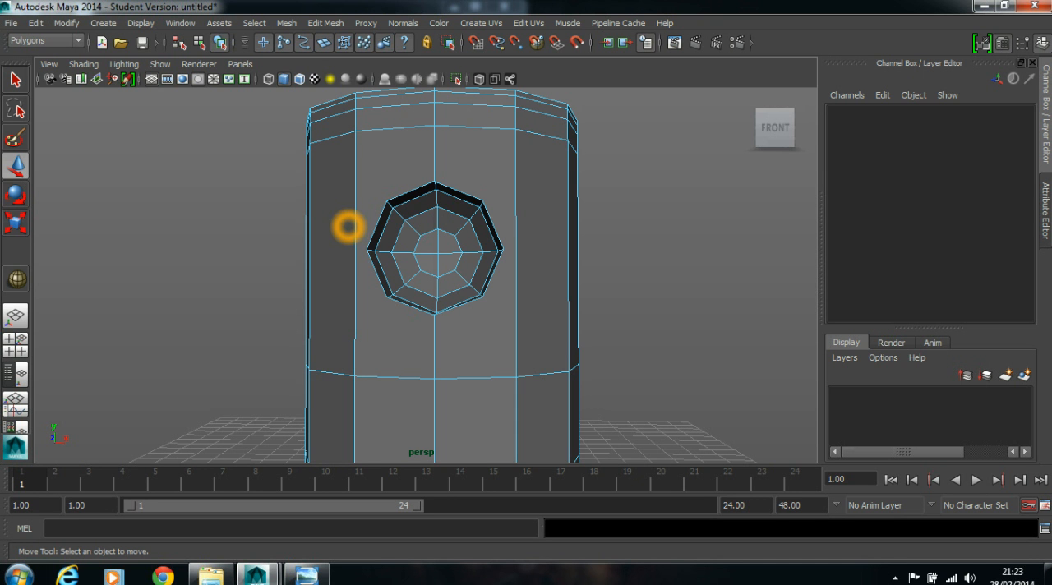
{"action": "mouse_move", "coordinate": [600, 228]}
{"action": "left_mouse_down", "text": "alt"}
{"action": "mouse_move", "coordinate": [546, 231]}
{"action": "mouse_move", "coordinate": [643, 240]}
{"action": "mouse_move", "coordinate": [605, 234]}
{"action": "mouse_move", "coordinate": [615, 233]}
{"action": "left_mouse_up", "text": "alt"}
{"action": "middle_click_drag", "start_coordinate": [369, 210], "coordinate": [384, 211], "text": "alt"}
{"action": "left_click_drag", "start_coordinate": [385, 211], "coordinate": [459, 212], "text": "alt"}
{"action": "middle_click_drag", "start_coordinate": [460, 212], "coordinate": [453, 221], "text": "alt"}
{"action": "scroll", "coordinate": [394, 221], "scroll_direction": "up", "scroll_amount": 2}
{"action": "left_click_drag", "start_coordinate": [394, 221], "coordinate": [370, 228], "text": "alt"}
{"action": "left_click", "coordinate": [355, 123]}
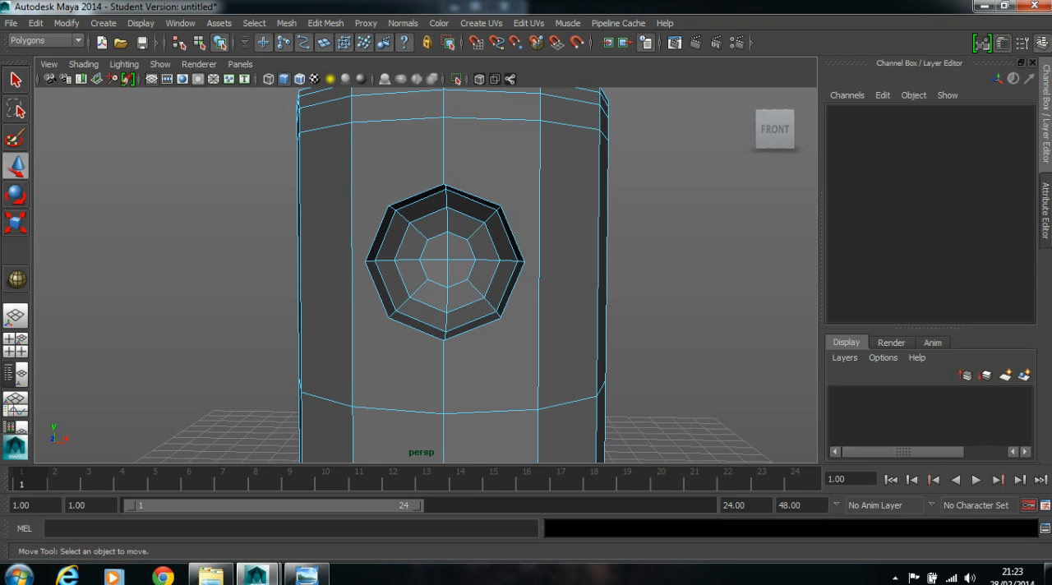
{"action": "left_click_drag", "start_coordinate": [555, 250], "coordinate": [521, 251], "text": "alt"}
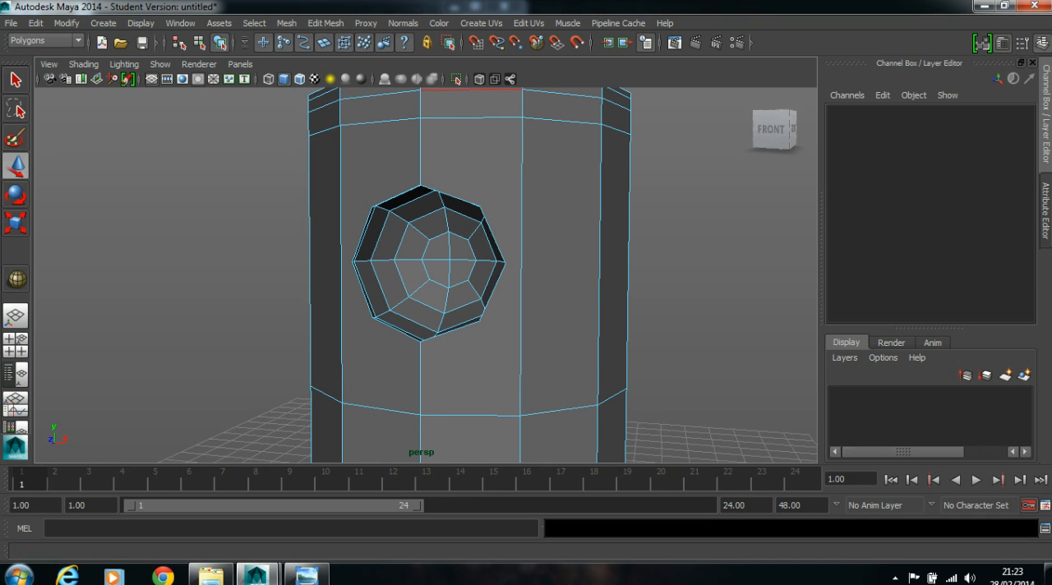
- Insert a horizontal edge loop around the cylinder level with the middle of the recess
{"action": "left_click", "coordinate": [325, 23]}
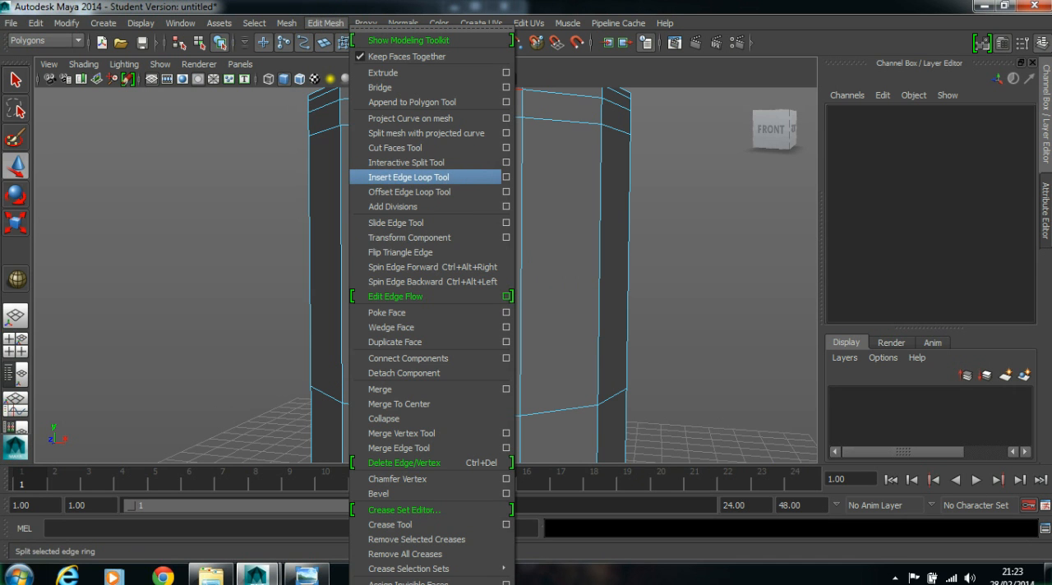
{"action": "left_click", "coordinate": [421, 178]}
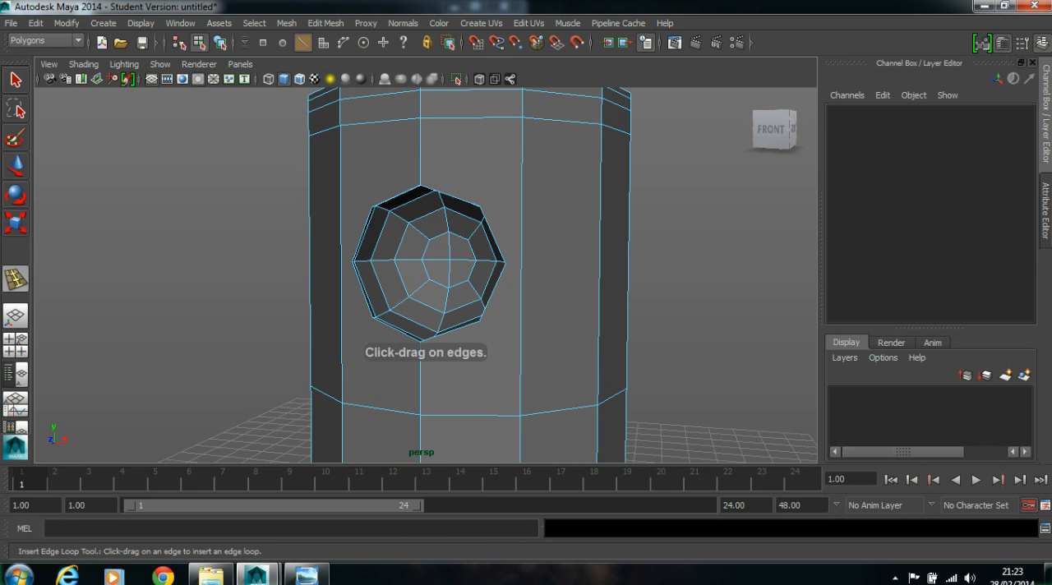
{"action": "left_click_drag", "start_coordinate": [523, 238], "coordinate": [522, 265]}
{"action": "left_click_drag", "start_coordinate": [563, 271], "coordinate": [689, 276], "text": "alt"}
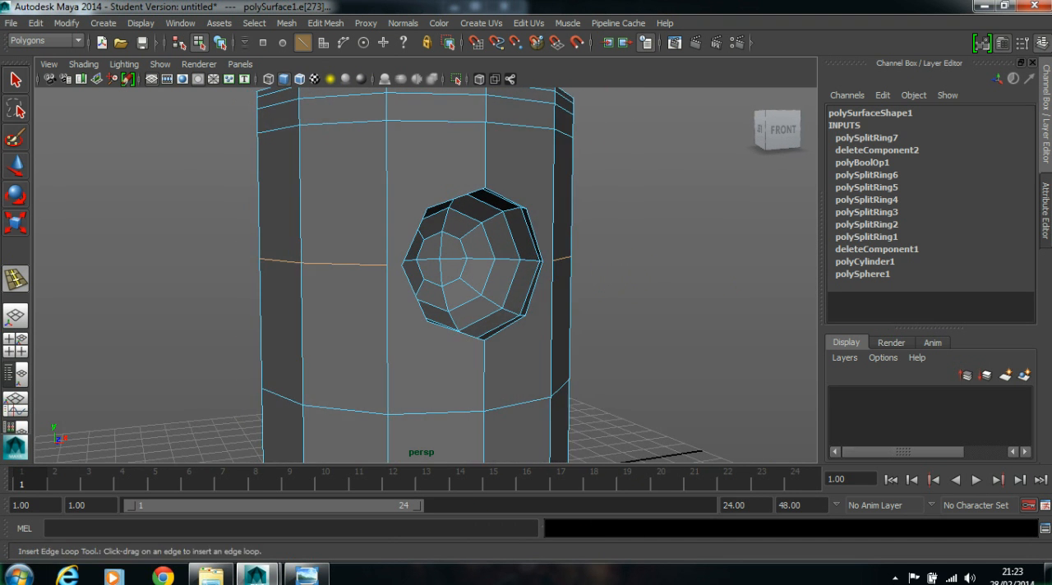
{"action": "scroll", "coordinate": [688, 276], "scroll_direction": "up", "scroll_amount": 3}
{"action": "left_click_drag", "start_coordinate": [386, 275], "coordinate": [490, 264], "text": "alt"}
{"action": "scroll", "coordinate": [310, 274], "scroll_direction": "up", "scroll_amount": 3}
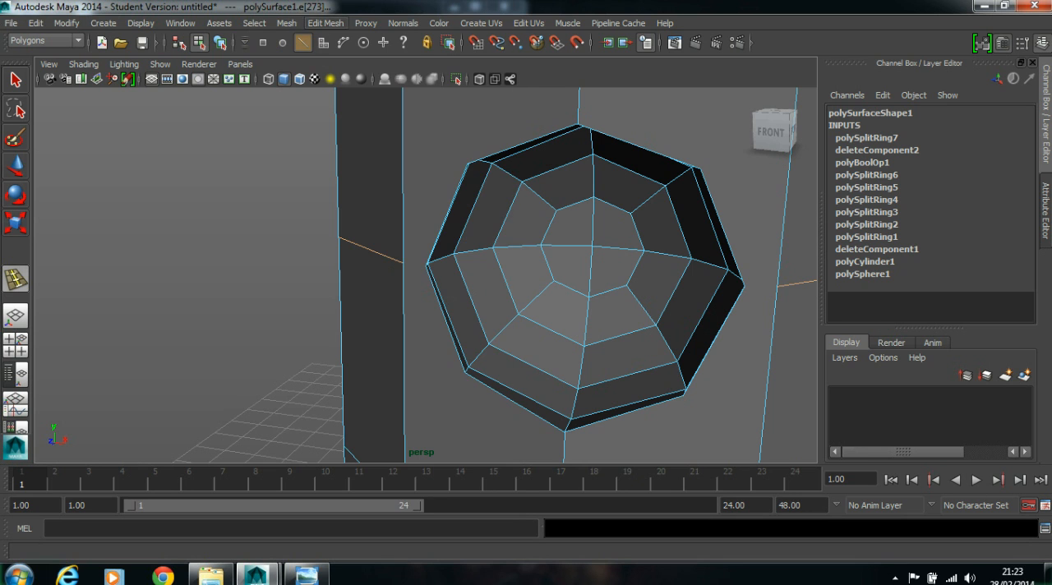
{"action": "left_click", "coordinate": [326, 23]}
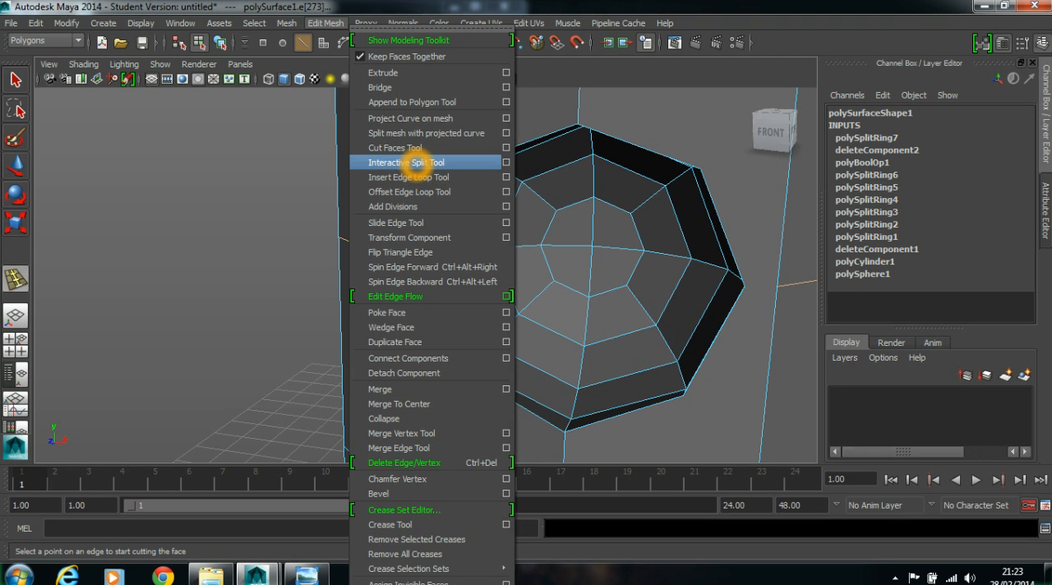
{"action": "left_click", "coordinate": [416, 162]}
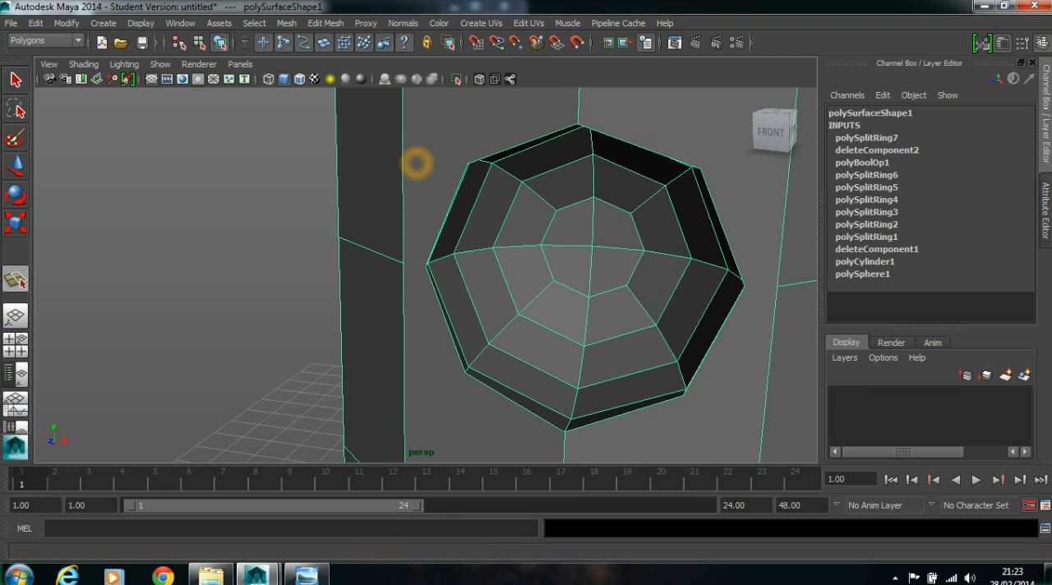
{"action": "scroll", "coordinate": [367, 239], "scroll_direction": "up", "scroll_amount": 5}
{"action": "left_click", "coordinate": [328, 22]}
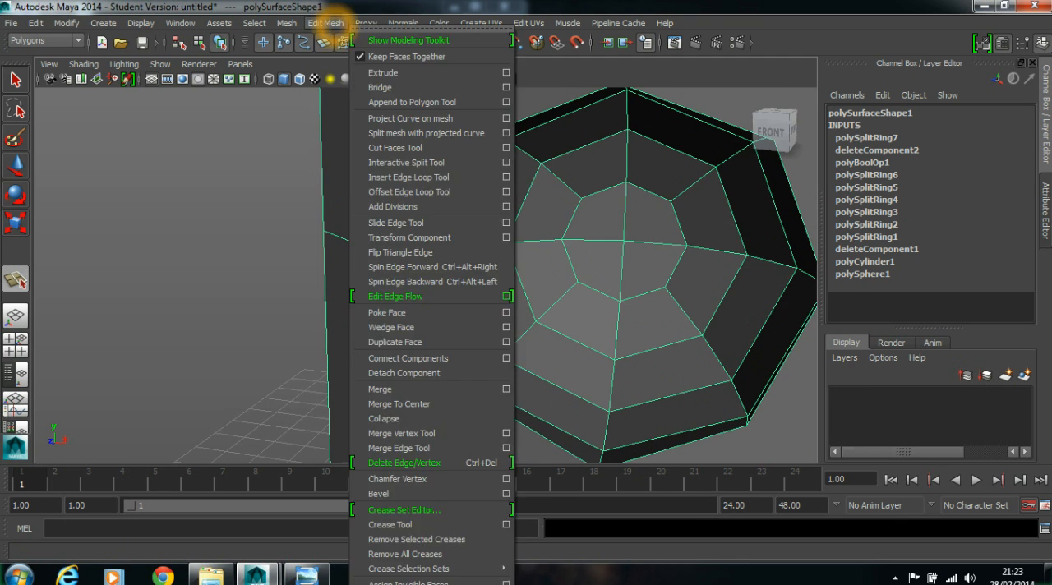
{"action": "left_click", "coordinate": [427, 163]}
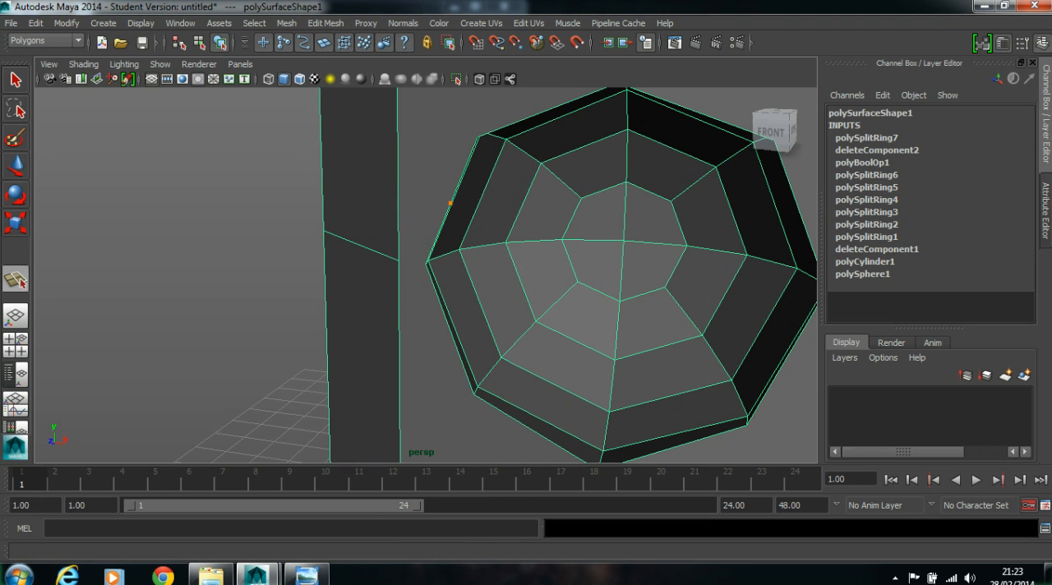
- Use the Split Polygon Tool to connect the recess rim's left corner to the adjacent end of the horizontal edge loop
{"action": "right_click", "coordinate": [423, 191], "text": "shift"}
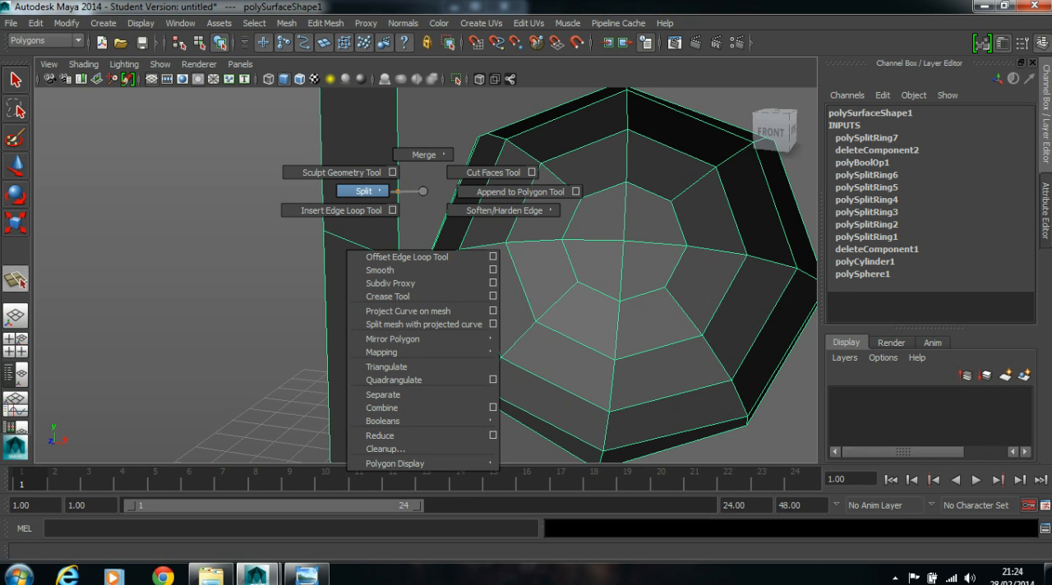
{"action": "right_click_drag", "start_coordinate": [397, 192], "coordinate": [375, 192], "text": "shift"}
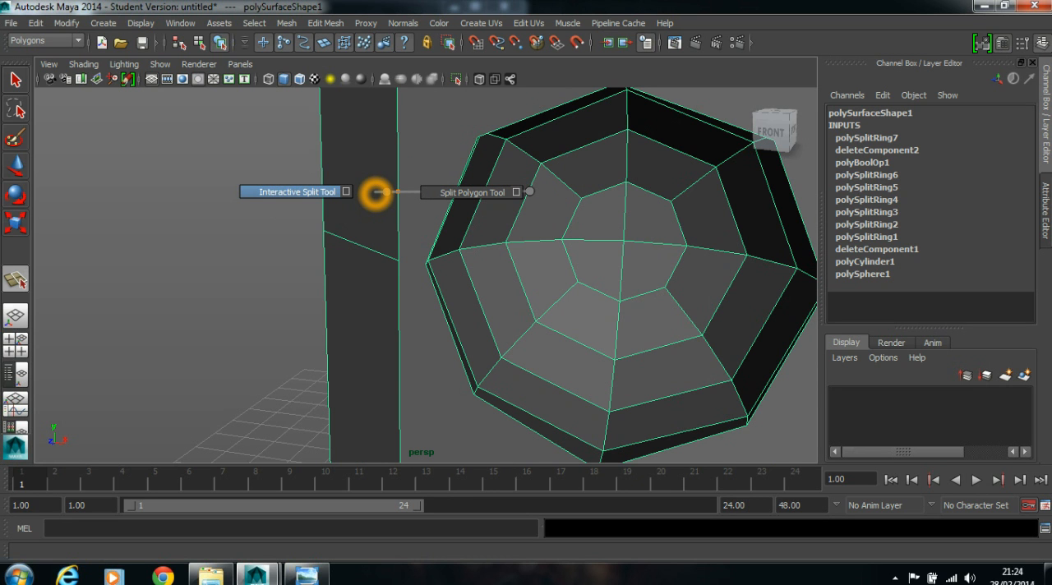
{"action": "right_click_drag", "start_coordinate": [376, 192], "coordinate": [420, 193], "text": "shift"}
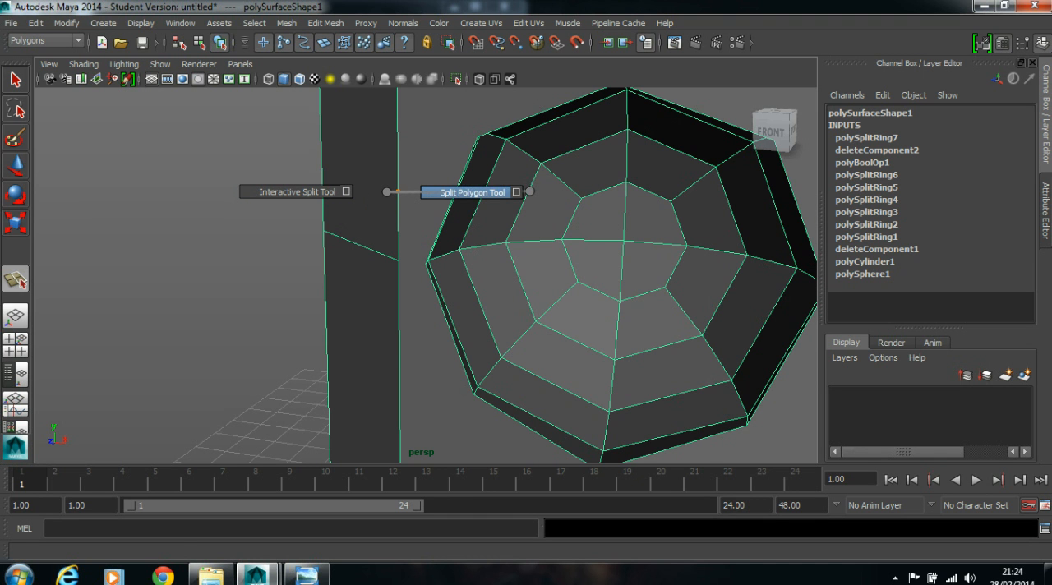
{"action": "right_click_drag", "start_coordinate": [529, 191], "coordinate": [529, 191], "text": "shift"}
{"action": "left_click_drag", "start_coordinate": [567, 276], "coordinate": [363, 235], "text": "alt"}
{"action": "left_click", "coordinate": [399, 214]}
{"action": "left_click", "coordinate": [369, 217]}
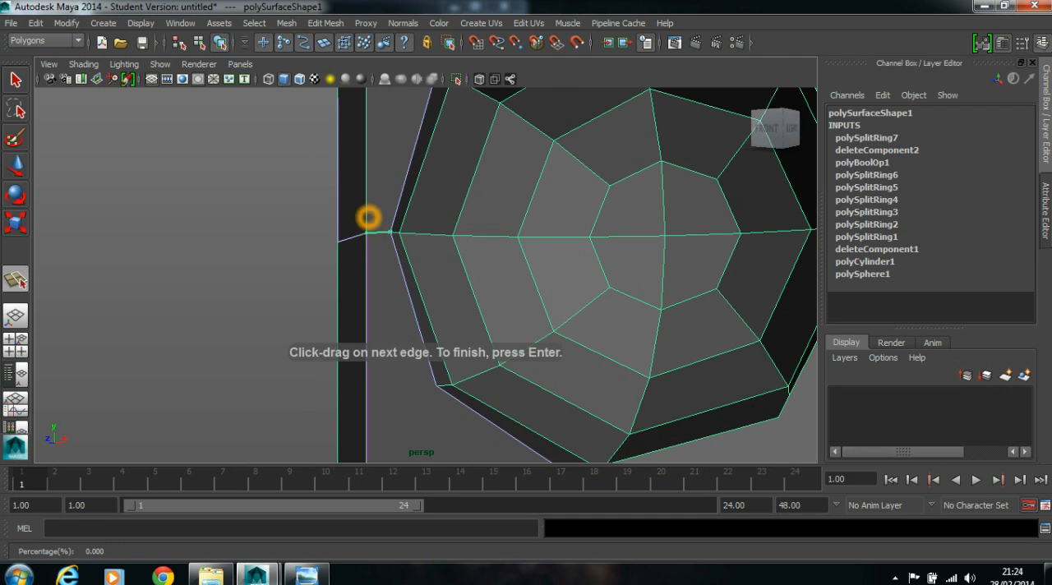
{"action": "key", "text": "Return"}
- Split the face on the recess's right side, joining the rim's right corner to the other end of the horizontal edge loop
{"action": "scroll", "coordinate": [444, 250], "scroll_direction": "down", "scroll_amount": 4}
{"action": "middle_click_drag", "start_coordinate": [466, 250], "coordinate": [382, 247], "text": "alt"}
{"action": "left_click_drag", "start_coordinate": [383, 247], "coordinate": [485, 246], "text": "alt"}
{"action": "left_click", "coordinate": [15, 280]}
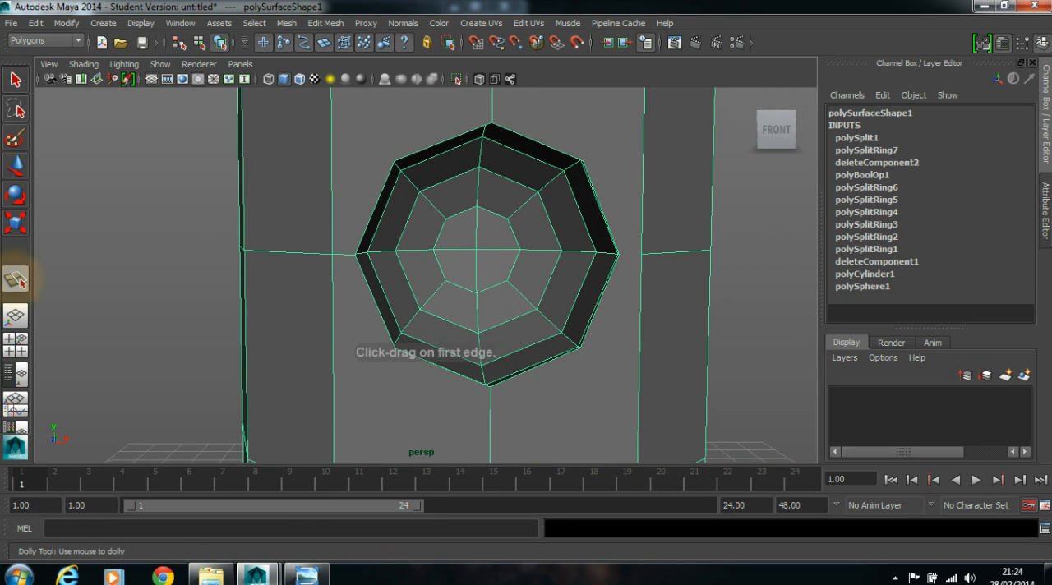
{"action": "scroll", "coordinate": [567, 276], "scroll_direction": "up", "scroll_amount": 3}
{"action": "middle_click_drag", "start_coordinate": [567, 276], "coordinate": [467, 279], "text": "alt"}
{"action": "left_click_drag", "start_coordinate": [467, 278], "coordinate": [521, 247], "text": "alt"}
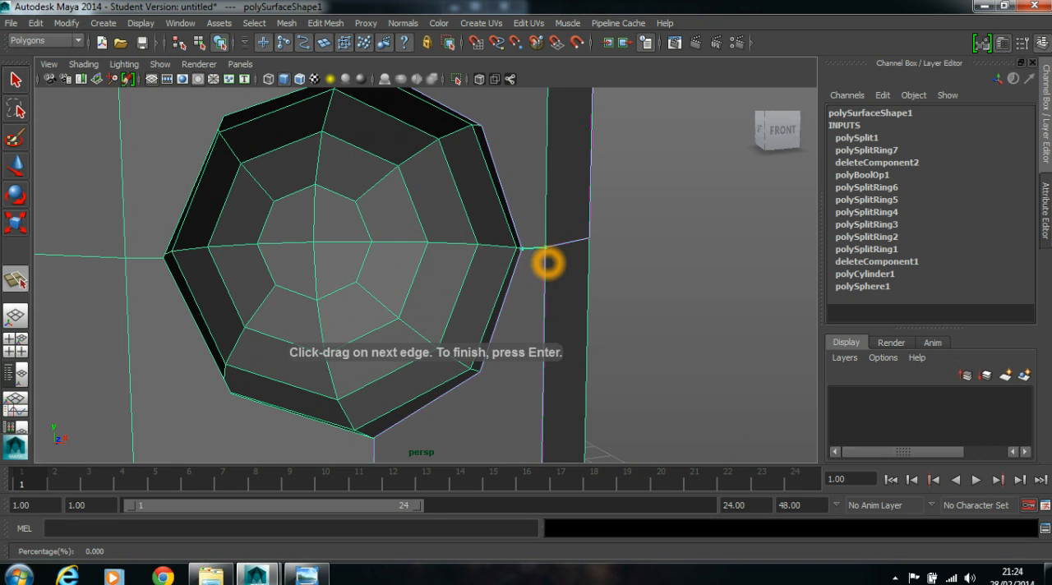
{"action": "key", "text": "Return"}
- Preview the model with smoothing, then return to the unsmoothed display to check the recess
{"action": "left_click_drag", "start_coordinate": [580, 267], "coordinate": [305, 227], "text": "alt"}
{"action": "key", "text": "3"}
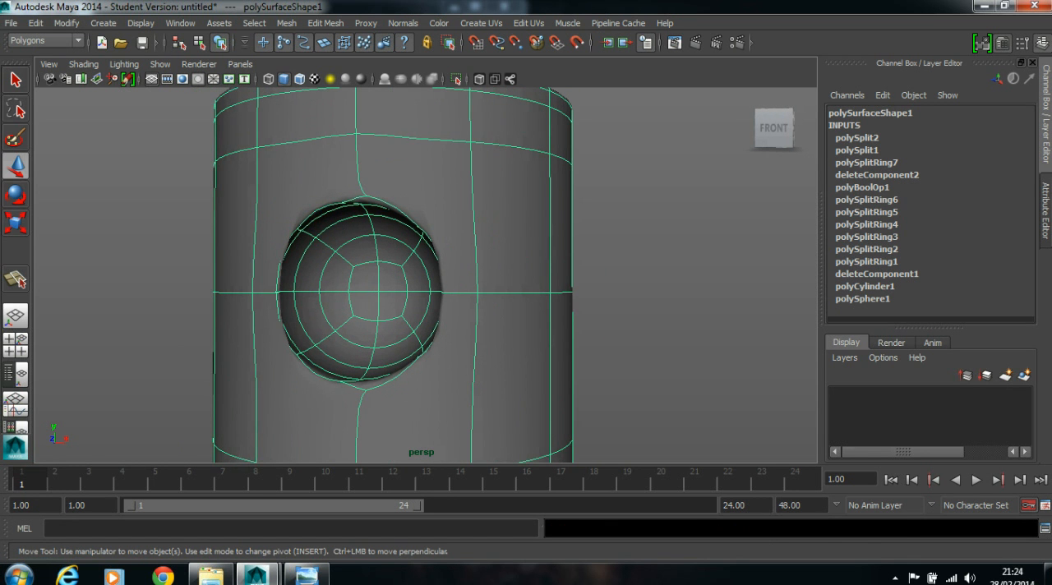
{"action": "key", "text": "1"}
{"action": "left_click_drag", "start_coordinate": [466, 258], "coordinate": [500, 248], "text": "alt"}
{"action": "scroll", "coordinate": [406, 254], "scroll_direction": "up", "scroll_amount": 2}
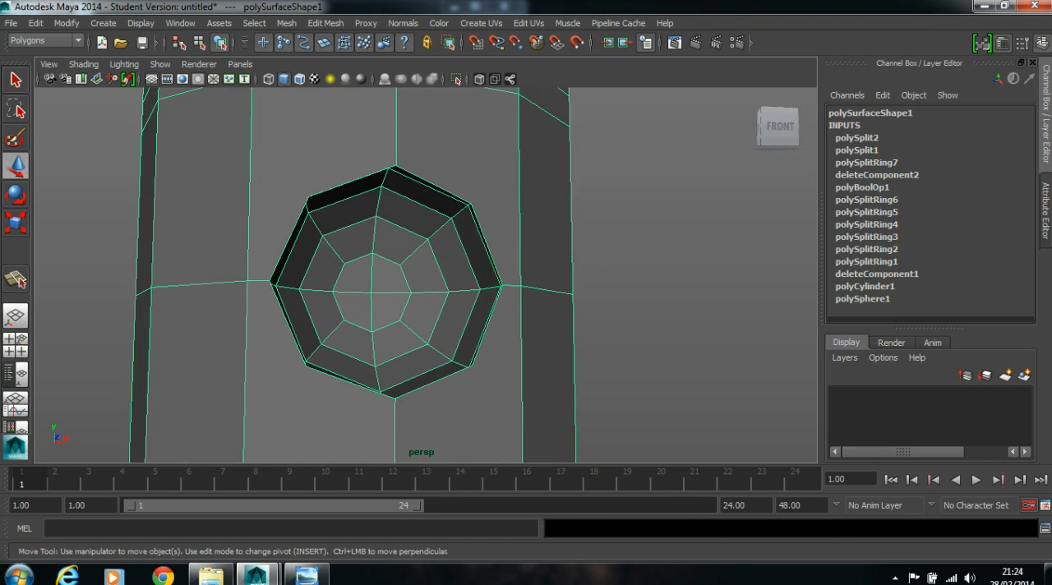
- Switch to face selection and select the cylinder face bordering the recess's upper-left rim
{"action": "left_click_drag", "start_coordinate": [406, 254], "coordinate": [424, 261], "text": "alt"}
{"action": "scroll", "coordinate": [422, 261], "scroll_direction": "up", "scroll_amount": 3}
{"action": "middle_click_drag", "start_coordinate": [379, 237], "coordinate": [415, 286], "text": "alt"}
{"action": "left_click_drag", "start_coordinate": [398, 264], "coordinate": [331, 262], "text": "alt"}
{"action": "left_click_drag", "start_coordinate": [295, 196], "coordinate": [309, 255], "text": "alt"}
{"action": "left_click_drag", "start_coordinate": [306, 215], "coordinate": [330, 258], "text": "alt"}
{"action": "left_click_drag", "start_coordinate": [316, 190], "coordinate": [327, 207], "text": "alt"}
{"action": "right_click_drag", "start_coordinate": [326, 207], "coordinate": [326, 235]}
{"action": "left_click", "coordinate": [328, 238]}
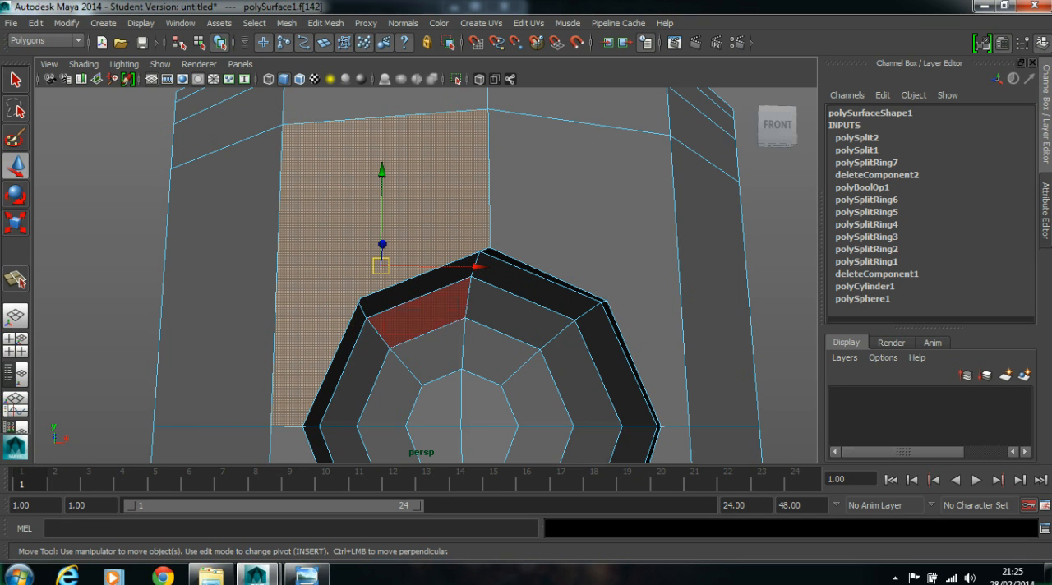
- Split the face above the recess's upper-left rim, joining the rim corner to the nearest body vertex on the upper horizontal edge loop
{"action": "left_click", "coordinate": [15, 280]}
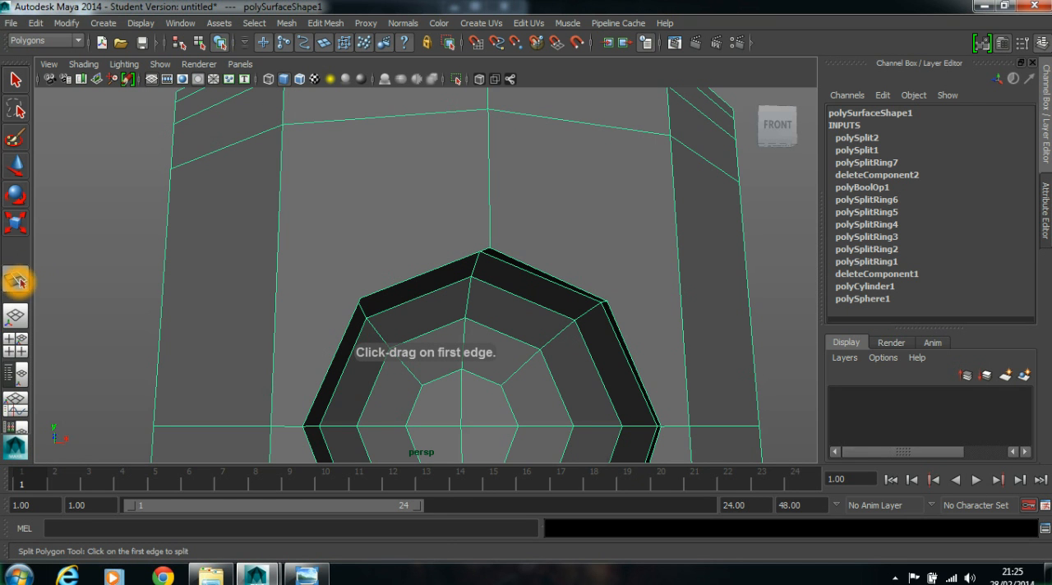
{"action": "mouse_move", "coordinate": [387, 292]}
{"action": "left_mouse_down", "text": "alt"}
{"action": "mouse_move", "coordinate": [403, 296]}
{"action": "mouse_move", "coordinate": [380, 286]}
{"action": "left_mouse_up", "text": "alt"}
{"action": "left_click", "coordinate": [316, 297]}
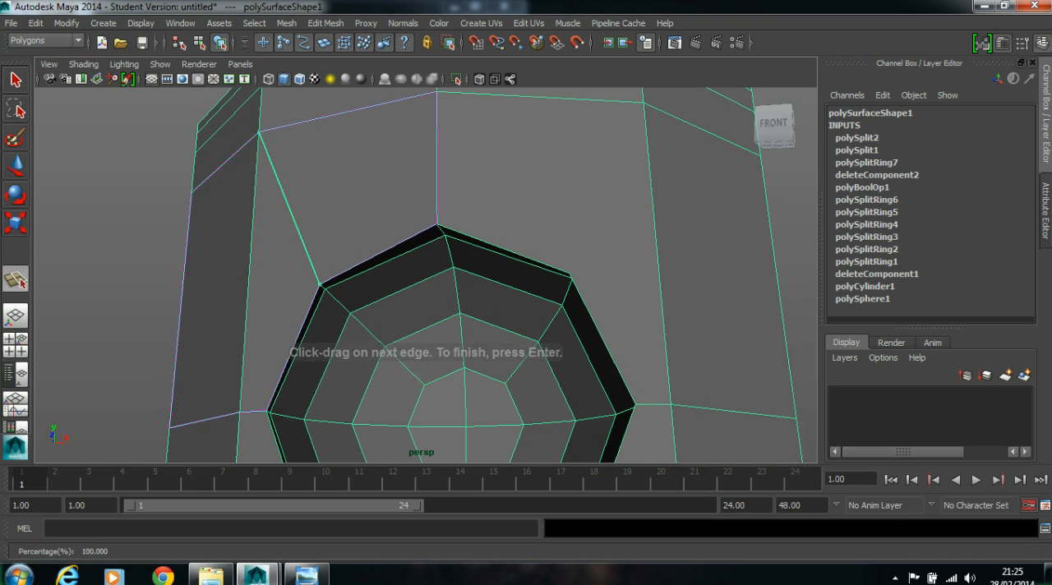
{"action": "key", "text": "Return"}
{"action": "scroll", "coordinate": [503, 268], "scroll_direction": "down", "scroll_amount": 2}
{"action": "left_click_drag", "start_coordinate": [503, 268], "coordinate": [481, 252], "text": "alt"}
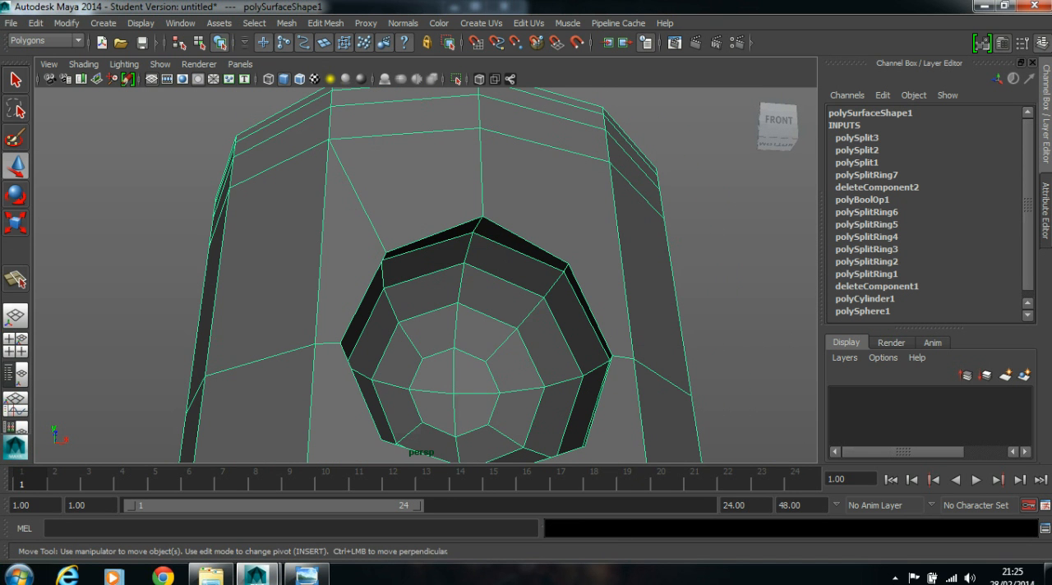
- Split the face from the recess's upper-right rim corner to the adjacent body vertex on the upper horizontal edge loop
{"action": "left_click", "coordinate": [15, 279]}
{"action": "scroll", "coordinate": [562, 277], "scroll_direction": "up", "scroll_amount": 2}
{"action": "left_click_drag", "start_coordinate": [539, 227], "coordinate": [539, 229]}
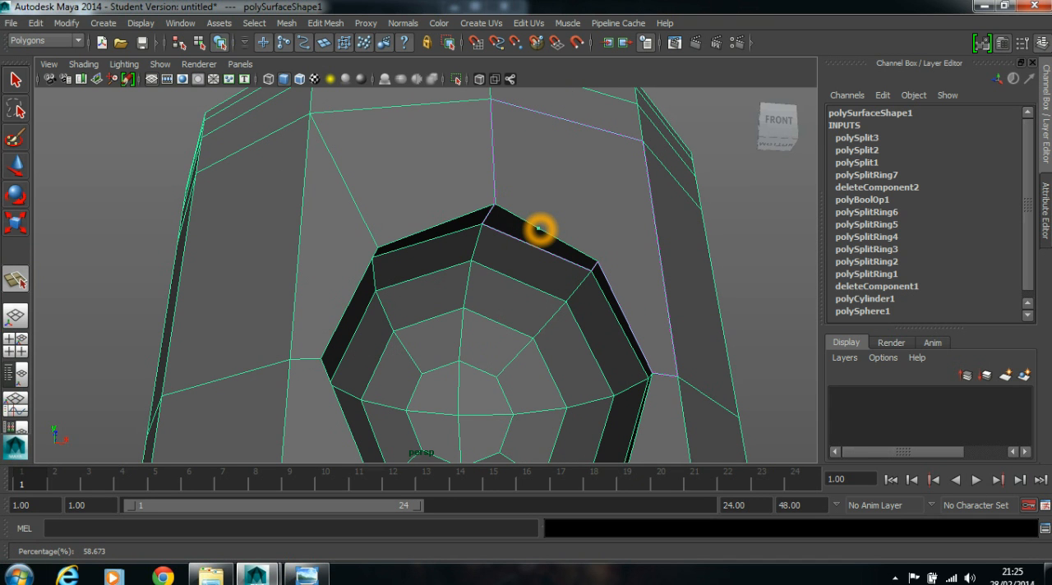
{"action": "left_click_drag", "start_coordinate": [539, 228], "coordinate": [567, 244]}
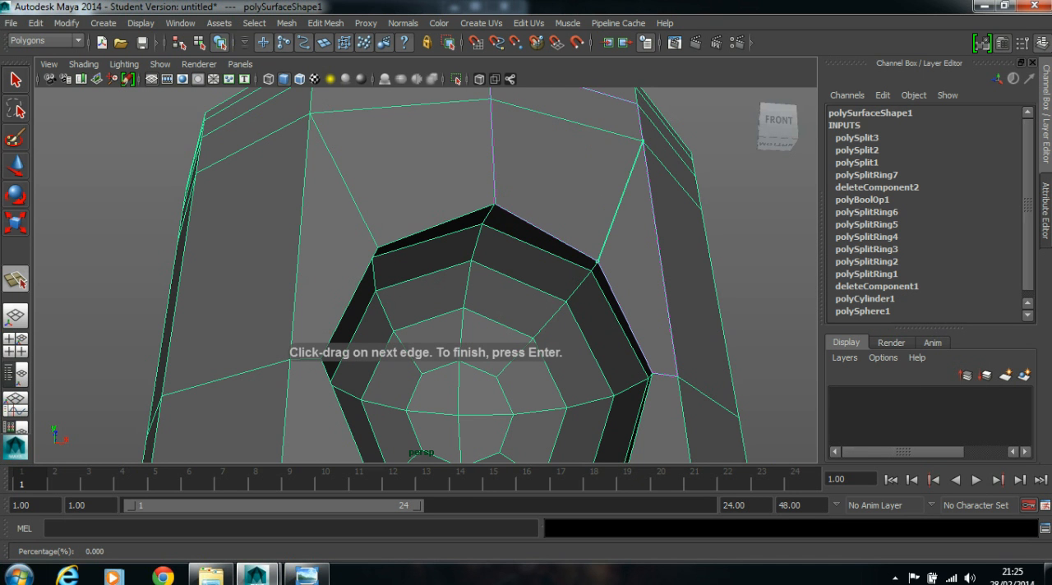
{"action": "left_click", "coordinate": [712, 202]}
{"action": "key", "text": "w"}
- Use the Split Polygon Tool to connect the recess's lower-right rim corner to the nearest vertex on the horizontal edge loop below
{"action": "scroll", "coordinate": [617, 374], "scroll_direction": "down", "scroll_amount": 3}
{"action": "middle_click_drag", "start_coordinate": [615, 378], "coordinate": [586, 242], "text": "alt"}
{"action": "left_click_drag", "start_coordinate": [586, 243], "coordinate": [577, 305], "text": "alt"}
{"action": "middle_click_drag", "start_coordinate": [557, 312], "coordinate": [554, 174], "text": "alt"}
{"action": "left_click_drag", "start_coordinate": [554, 173], "coordinate": [503, 197], "text": "alt"}
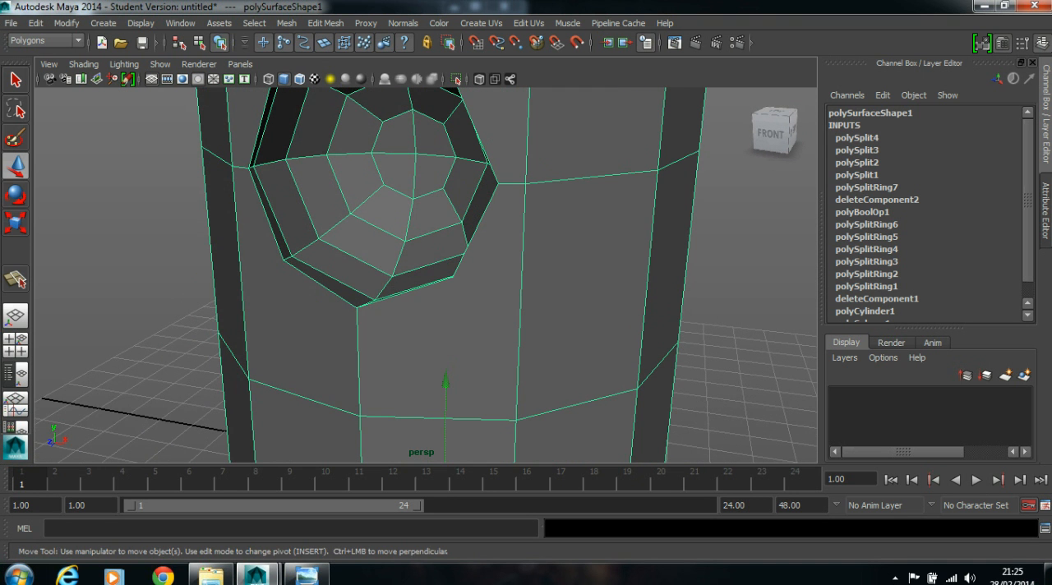
{"action": "left_click", "coordinate": [16, 283]}
{"action": "left_click_drag", "start_coordinate": [432, 308], "coordinate": [465, 312], "text": "alt"}
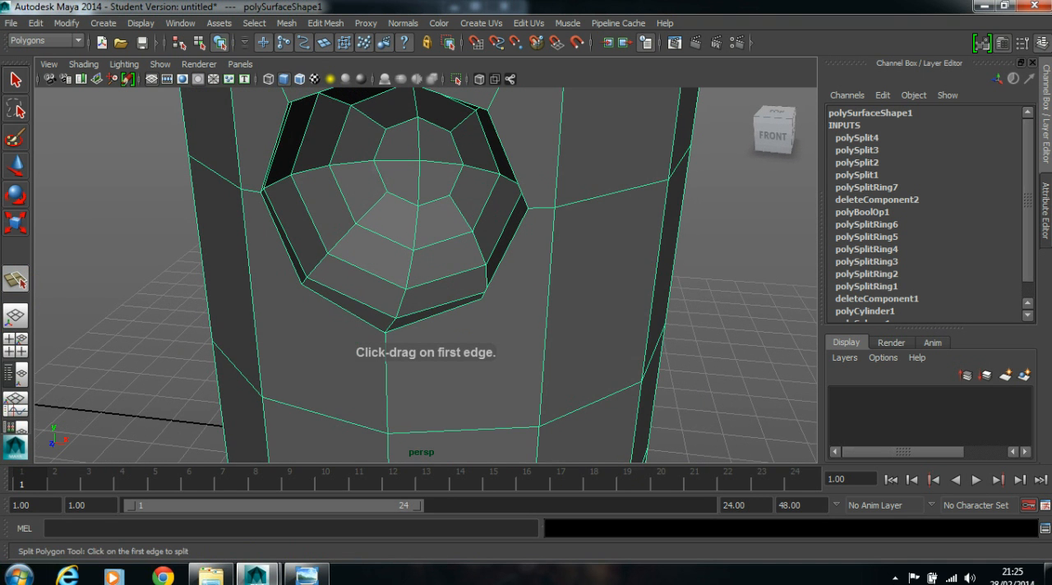
{"action": "left_click", "coordinate": [444, 313]}
{"action": "left_click", "coordinate": [562, 296]}
{"action": "left_click_drag", "start_coordinate": [547, 313], "coordinate": [649, 424]}
{"action": "key", "text": "w"}
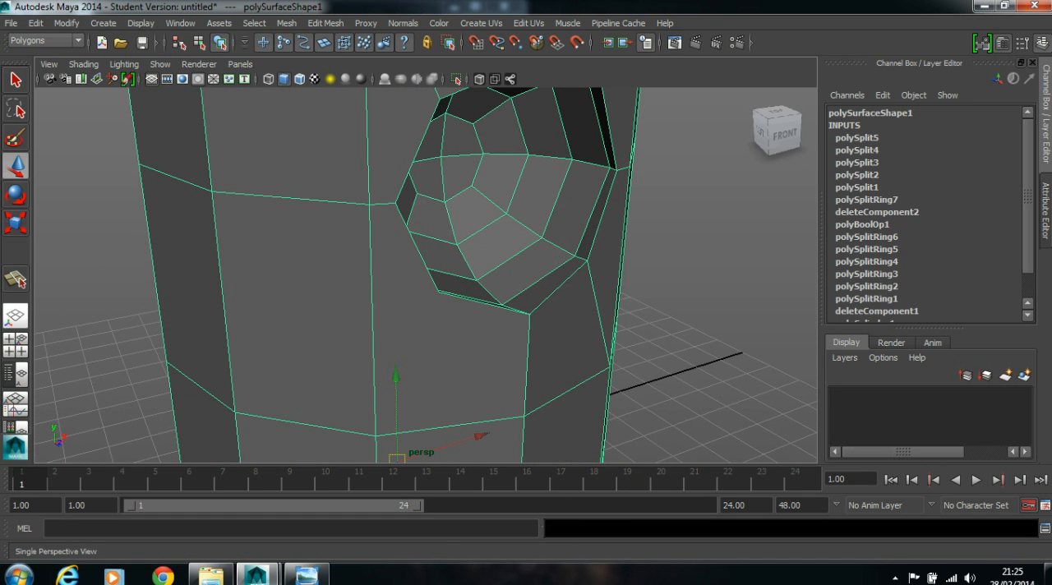
- Split the face at the recess's lower left, joining that rim corner to the nearest vertex on the lower horizontal edge loop
{"action": "left_click", "coordinate": [16, 284]}
{"action": "middle_click_drag", "start_coordinate": [493, 316], "coordinate": [499, 238], "text": "alt"}
{"action": "left_click_drag", "start_coordinate": [500, 237], "coordinate": [393, 235], "text": "alt"}
{"action": "left_click", "coordinate": [370, 192]}
{"action": "left_click_drag", "start_coordinate": [371, 192], "coordinate": [378, 211]}
{"action": "left_click_drag", "start_coordinate": [321, 315], "coordinate": [322, 351]}
{"action": "key", "text": "w"}
{"action": "scroll", "coordinate": [382, 394], "scroll_direction": "down", "scroll_amount": 4}
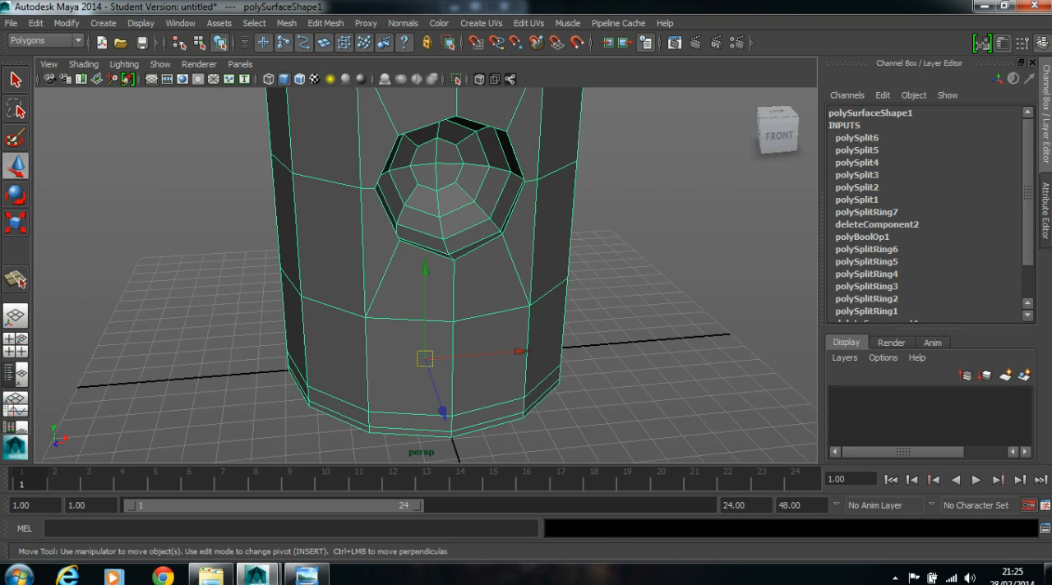
- Preview the model with smoothing and examine the faces around the recess rim for uneven topology
{"action": "left_click_drag", "start_coordinate": [530, 311], "coordinate": [456, 287], "text": "alt"}
{"action": "right_click_drag", "start_coordinate": [437, 223], "coordinate": [503, 204]}
{"action": "left_click", "coordinate": [637, 204]}
{"action": "left_click", "coordinate": [544, 192]}
{"action": "key", "text": "3"}
{"action": "left_click", "coordinate": [630, 268]}
{"action": "left_click_drag", "start_coordinate": [500, 299], "coordinate": [550, 330], "text": "alt"}
{"action": "left_click", "coordinate": [540, 299]}
{"action": "right_click_drag", "start_coordinate": [263, 311], "coordinate": [533, 281], "text": "alt"}
{"action": "right_click_drag", "start_coordinate": [479, 261], "coordinate": [480, 307]}
{"action": "left_click", "coordinate": [480, 310]}
{"action": "mouse_move", "coordinate": [467, 387]}
{"action": "left_mouse_down", "text": "alt"}
{"action": "mouse_move", "coordinate": [458, 369]}
{"action": "mouse_move", "coordinate": [460, 387]}
{"action": "left_mouse_up", "text": "alt"}
{"action": "middle_click_drag", "start_coordinate": [460, 362], "coordinate": [452, 457], "text": "alt"}
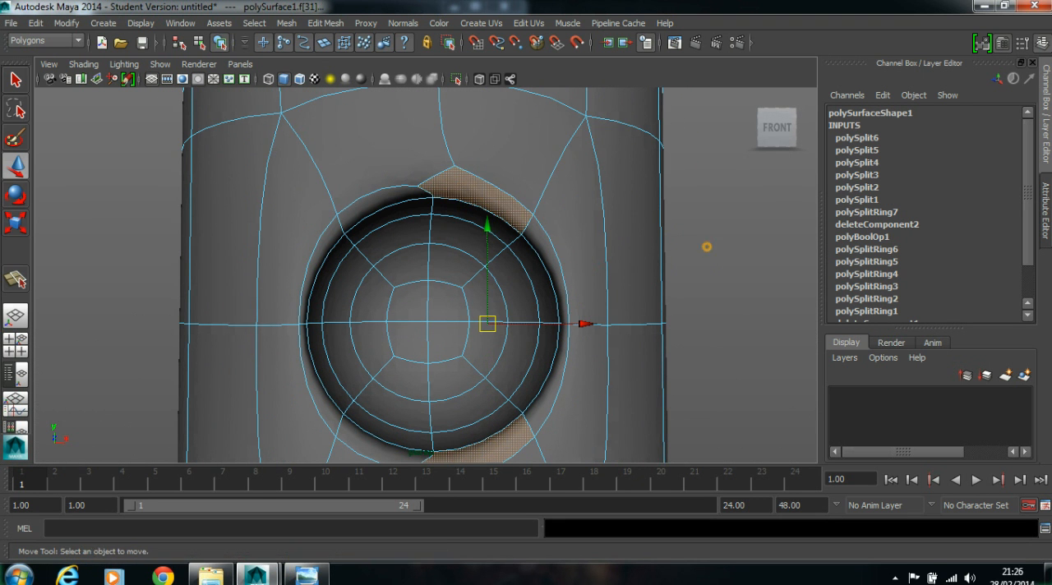
{"action": "left_click", "coordinate": [706, 246]}
{"action": "mouse_move", "coordinate": [396, 233]}
{"action": "left_mouse_down", "text": "alt"}
{"action": "mouse_move", "coordinate": [359, 233]}
{"action": "mouse_move", "coordinate": [390, 245]}
{"action": "mouse_move", "coordinate": [394, 234]}
{"action": "left_mouse_up", "text": "alt"}
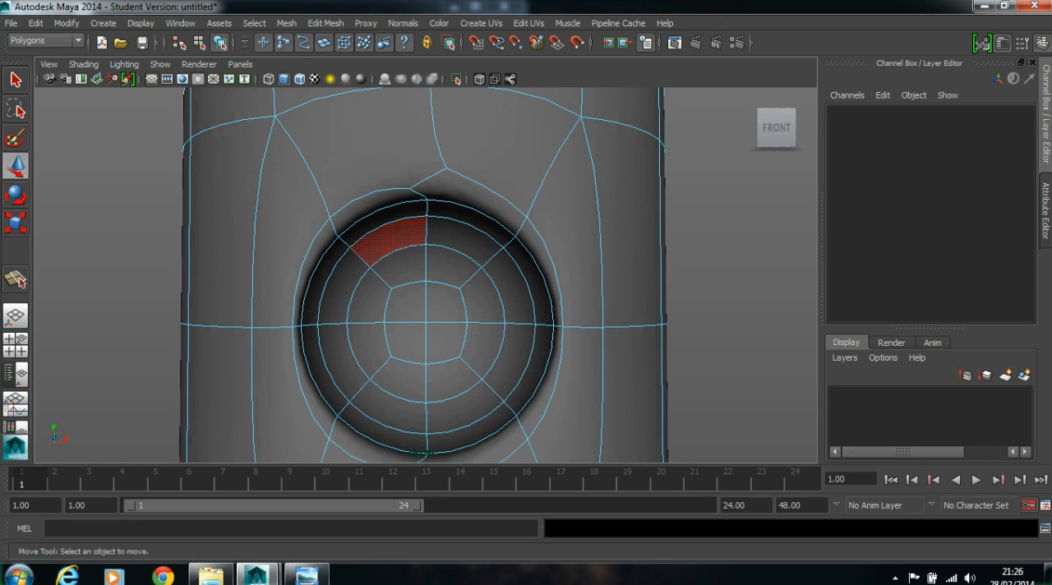
- In the unsmoothed display, select the two nearly coincident vertices at the recess rim's top corner and merge them to their center
{"action": "key", "text": "1"}
{"action": "left_click_drag", "start_coordinate": [489, 227], "coordinate": [470, 195], "text": "alt"}
{"action": "scroll", "coordinate": [277, 181], "scroll_direction": "up", "scroll_amount": 4}
{"action": "middle_click_drag", "start_coordinate": [276, 181], "coordinate": [301, 352], "text": "alt"}
{"action": "scroll", "coordinate": [300, 352], "scroll_direction": "up", "scroll_amount": 9}
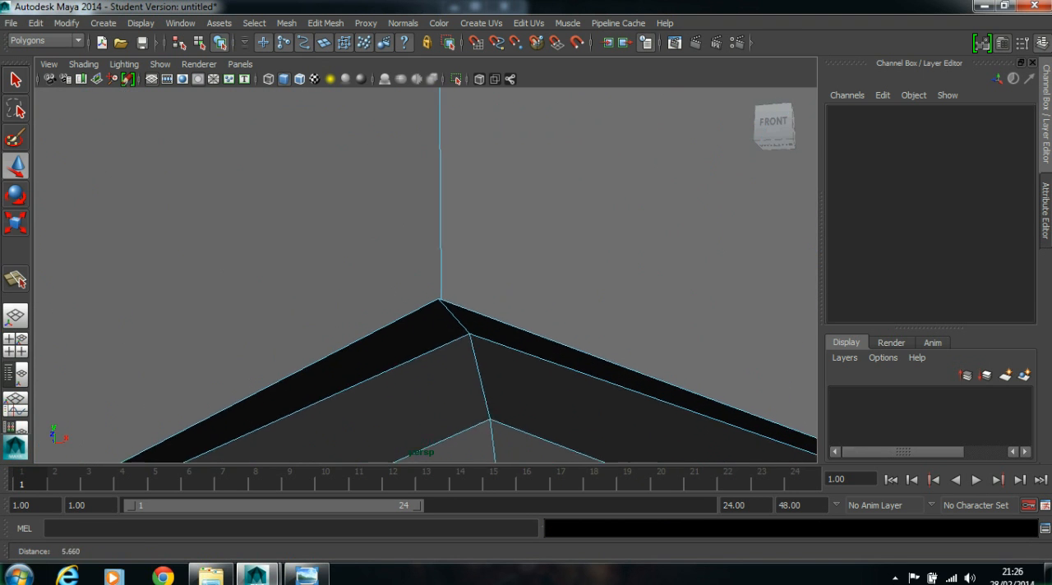
{"action": "middle_click_drag", "start_coordinate": [382, 332], "coordinate": [404, 366], "text": "alt"}
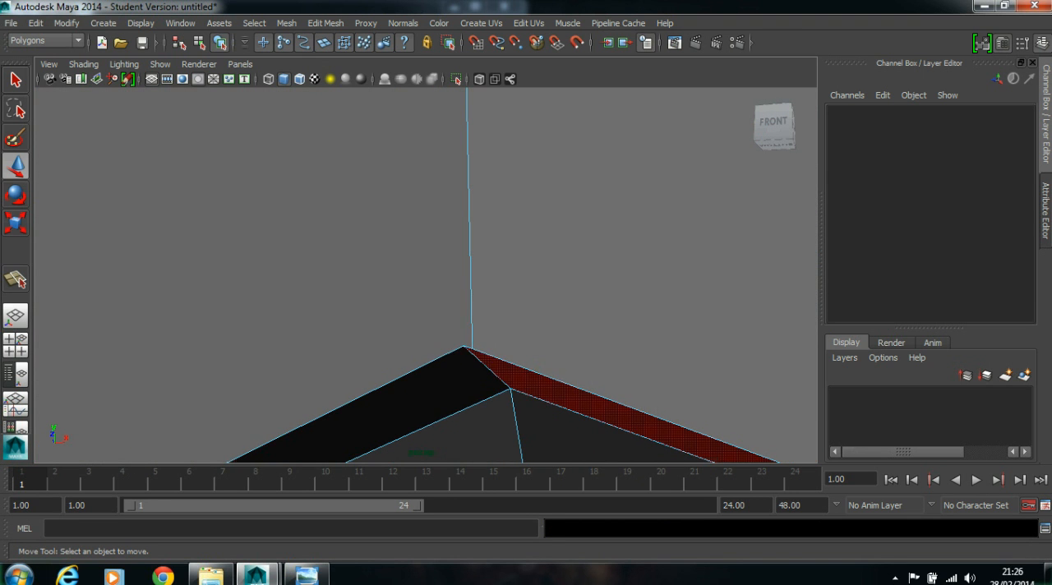
{"action": "right_click", "coordinate": [487, 355]}
{"action": "right_click_drag", "start_coordinate": [451, 273], "coordinate": [552, 221]}
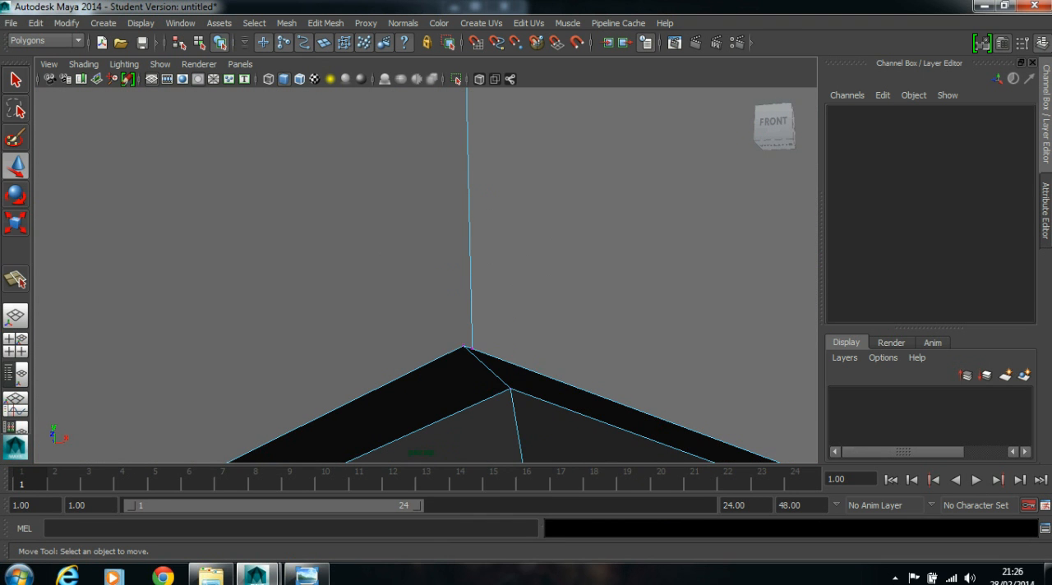
{"action": "mouse_move", "coordinate": [465, 346]}
{"action": "left_mouse_down"}
{"action": "mouse_move", "coordinate": [491, 354]}
{"action": "mouse_move", "coordinate": [485, 390]}
{"action": "mouse_move", "coordinate": [509, 348]}
{"action": "mouse_move", "coordinate": [473, 338]}
{"action": "left_mouse_up"}
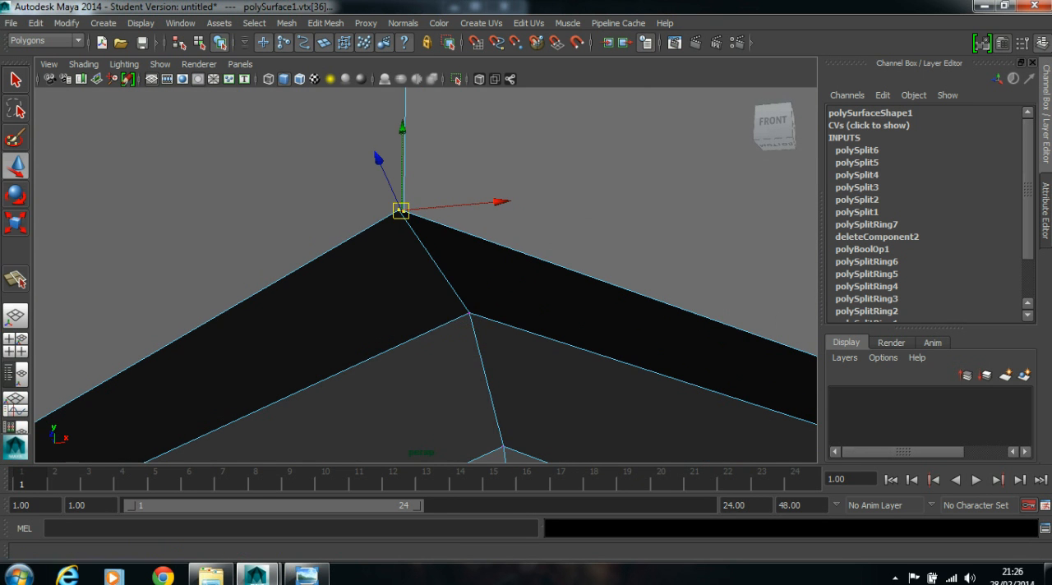
{"action": "left_click", "coordinate": [325, 23]}
{"action": "left_click", "coordinate": [422, 404]}
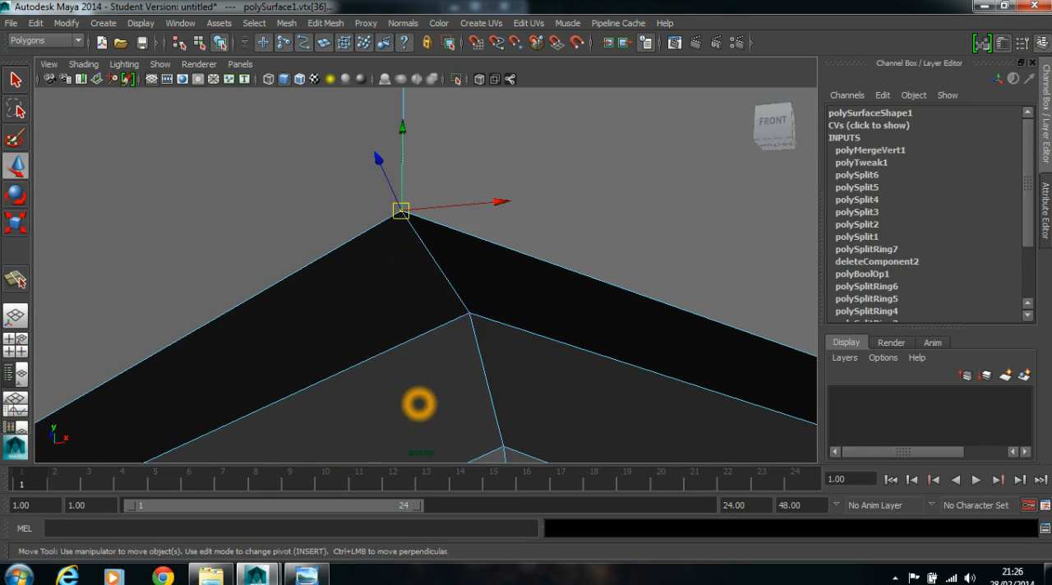
- Preview the merged top corner with smoothing and inspect the rim's bottom corner for the same flaw
{"action": "key", "text": "3"}
{"action": "scroll", "coordinate": [525, 288], "scroll_direction": "down", "scroll_amount": 10}
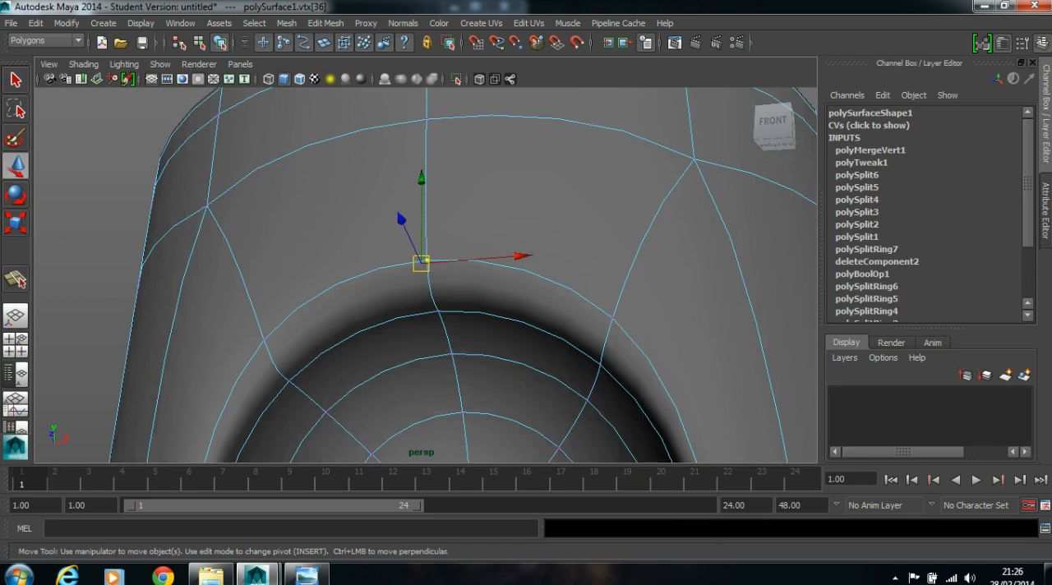
{"action": "middle_click_drag", "start_coordinate": [521, 307], "coordinate": [518, 167], "text": "alt"}
{"action": "left_click_drag", "start_coordinate": [518, 167], "coordinate": [493, 257], "text": "alt"}
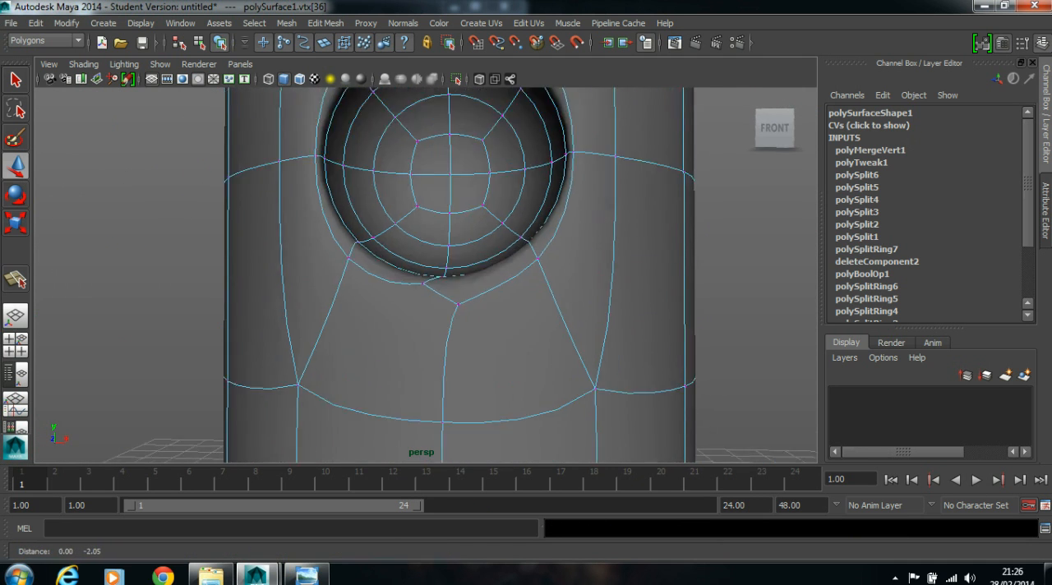
{"action": "middle_click_drag", "start_coordinate": [472, 387], "coordinate": [452, 226], "text": "alt"}
{"action": "right_click_drag", "start_coordinate": [448, 223], "coordinate": [471, 230], "text": "alt"}
{"action": "left_click_drag", "start_coordinate": [471, 230], "coordinate": [474, 383], "text": "alt"}
- Merge the two nearly coincident vertices at the recess rim's bottom corner to their center in the unsmoothed display
{"action": "key", "text": "1"}
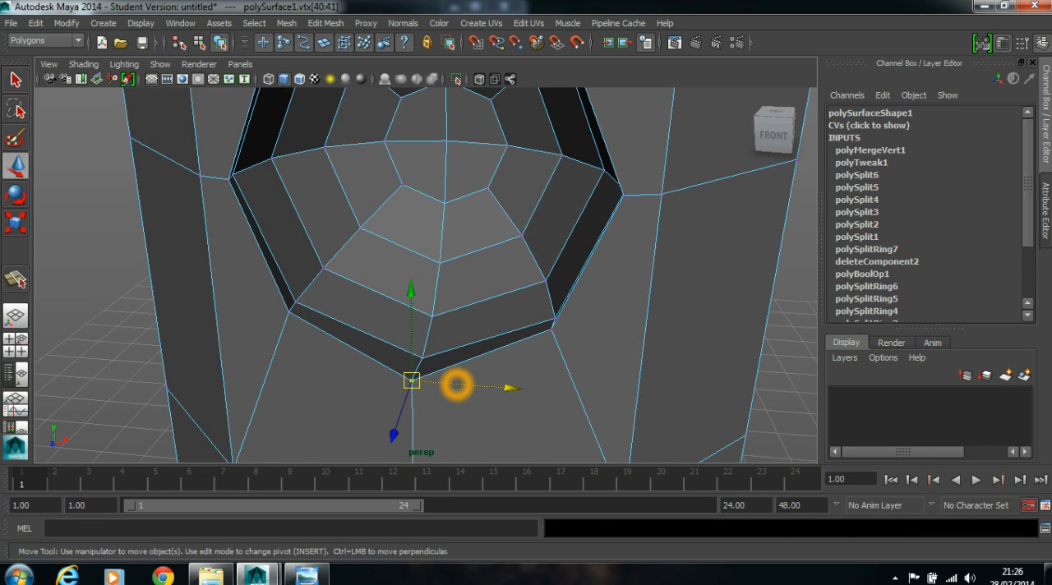
{"action": "scroll", "coordinate": [456, 384], "scroll_direction": "up", "scroll_amount": 7}
{"action": "key", "text": "f"}
{"action": "scroll", "coordinate": [399, 361], "scroll_direction": "down", "scroll_amount": 8}
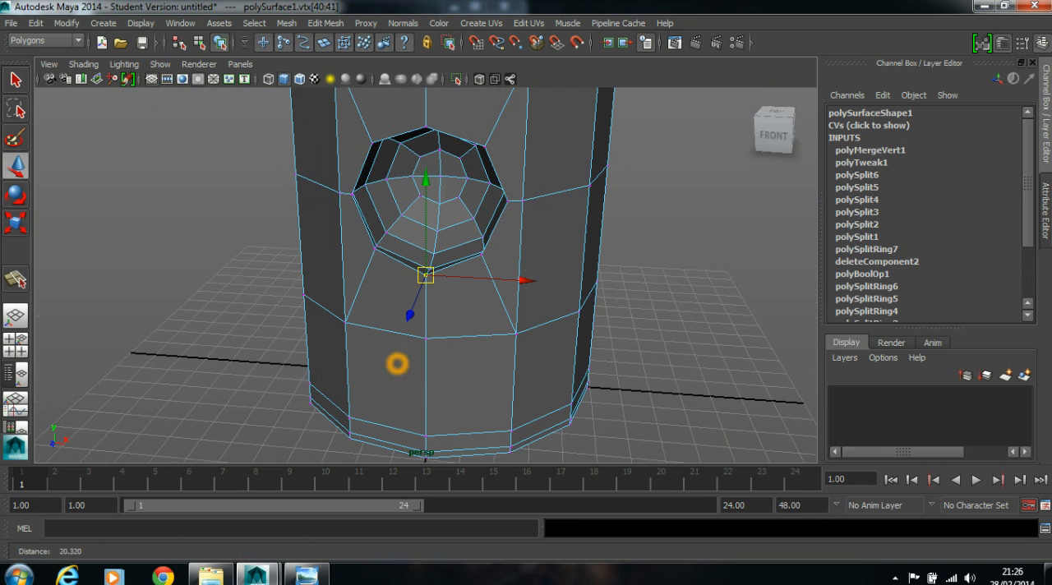
{"action": "scroll", "coordinate": [402, 361], "scroll_direction": "up", "scroll_amount": 8}
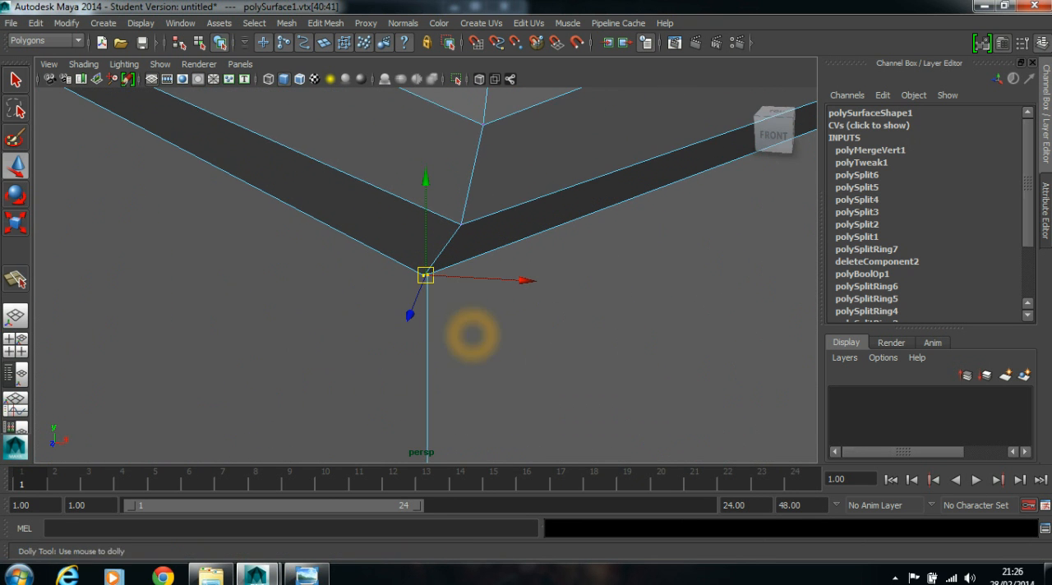
{"action": "scroll", "coordinate": [454, 336], "scroll_direction": "down", "scroll_amount": 6}
{"action": "scroll", "coordinate": [380, 325], "scroll_direction": "up", "scroll_amount": 7}
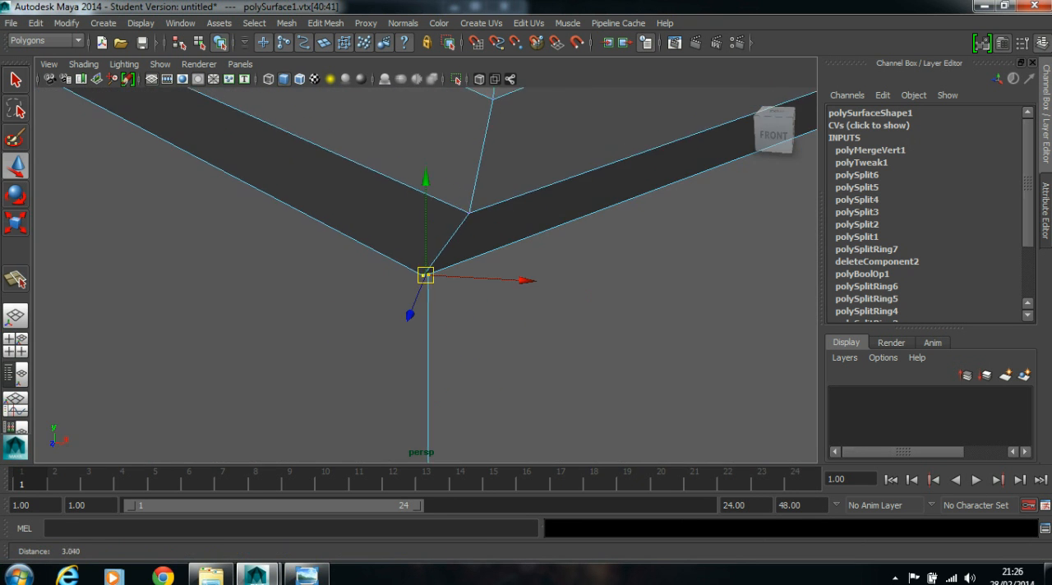
{"action": "left_click", "coordinate": [330, 23]}
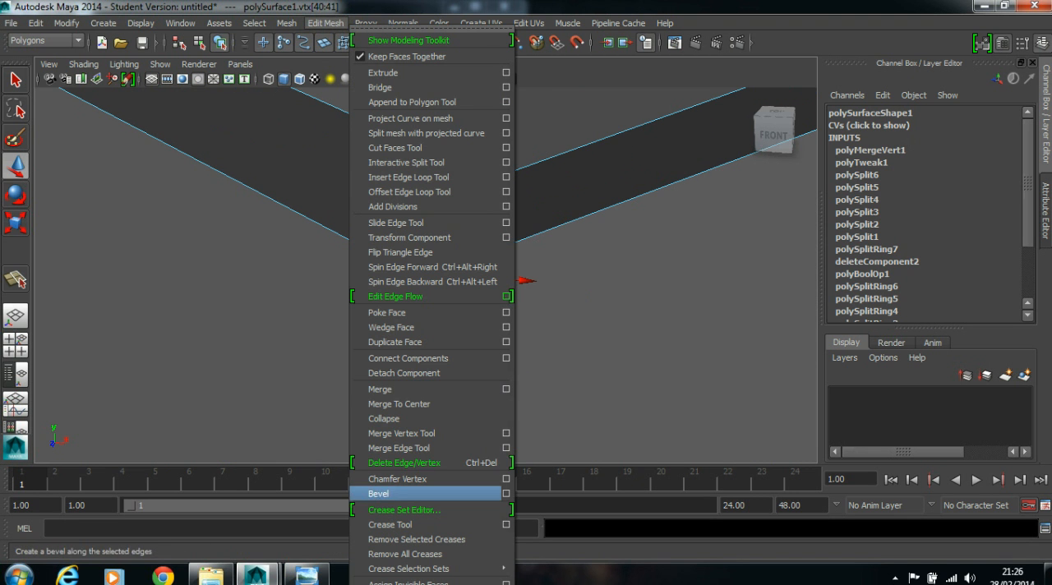
{"action": "left_click", "coordinate": [446, 403]}
{"action": "scroll", "coordinate": [446, 404], "scroll_direction": "down", "scroll_amount": 3}
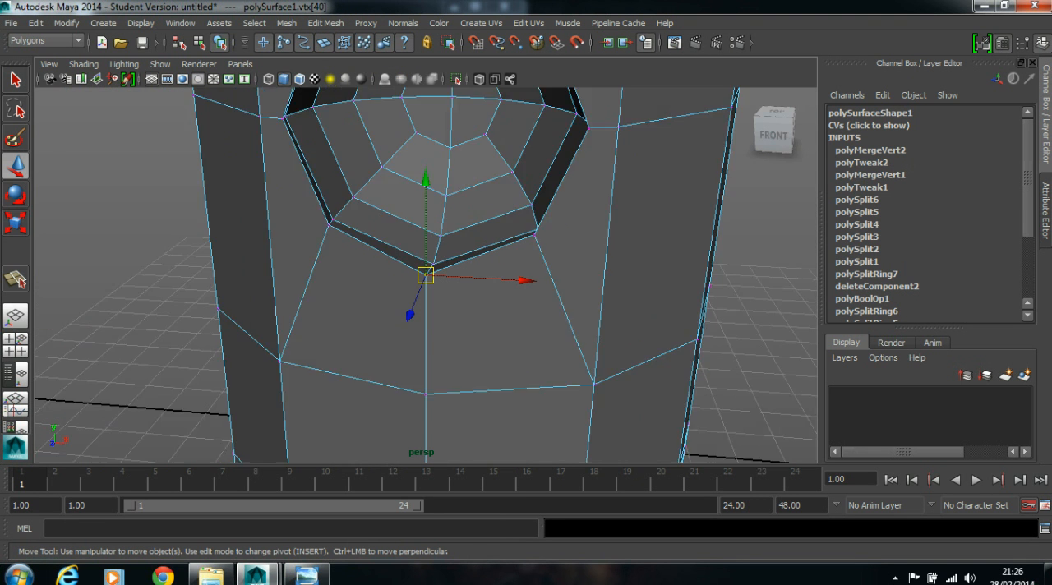
- Check the whole recess rim in the smoothed preview, and return to the unsmoothed display
{"action": "scroll", "coordinate": [405, 250], "scroll_direction": "down", "scroll_amount": 4}
{"action": "key", "text": "3"}
{"action": "left_click", "coordinate": [681, 256]}
{"action": "left_click_drag", "start_coordinate": [681, 256], "coordinate": [711, 256], "text": "alt"}
{"action": "scroll", "coordinate": [711, 257], "scroll_direction": "up", "scroll_amount": 4}
{"action": "key", "text": "1"}
{"action": "left_click_drag", "start_coordinate": [537, 113], "coordinate": [475, 187], "text": "alt"}
{"action": "right_click_drag", "start_coordinate": [474, 151], "coordinate": [527, 134]}
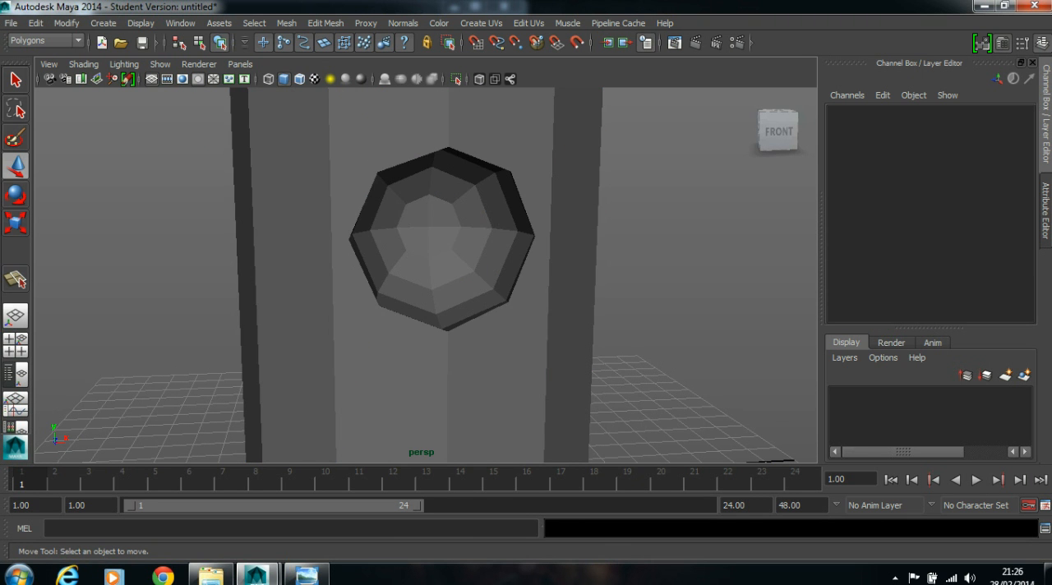
- Insert an edge loop around the recess just inside its rim with the Insert Edge Loop Tool
{"action": "left_click", "coordinate": [533, 160]}
{"action": "left_click_drag", "start_coordinate": [534, 159], "coordinate": [567, 165], "text": "alt"}
{"action": "scroll", "coordinate": [485, 171], "scroll_direction": "up", "scroll_amount": 3}
{"action": "left_click_drag", "start_coordinate": [471, 169], "coordinate": [502, 186], "text": "alt"}
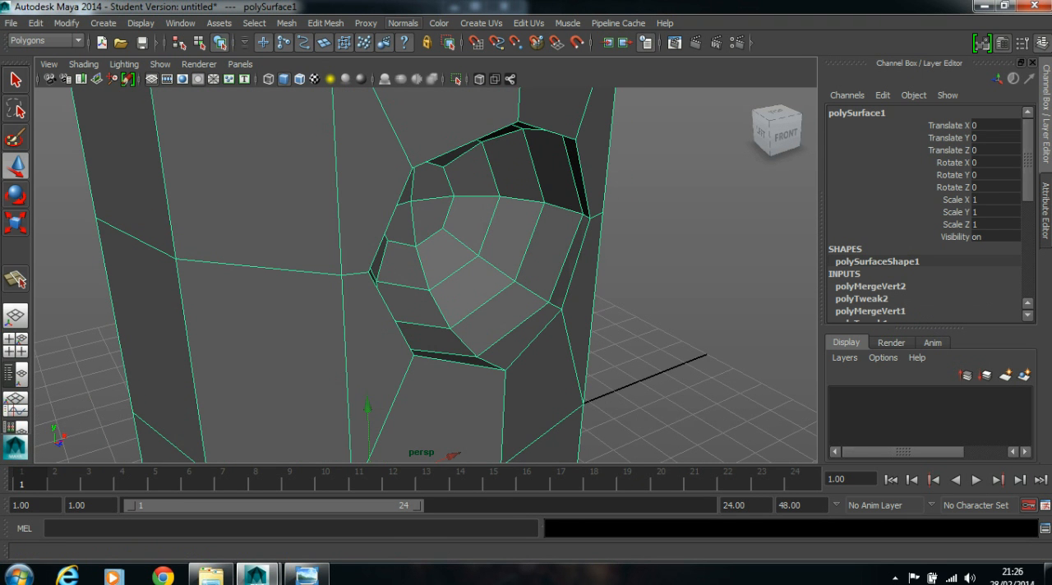
{"action": "left_click", "coordinate": [325, 23]}
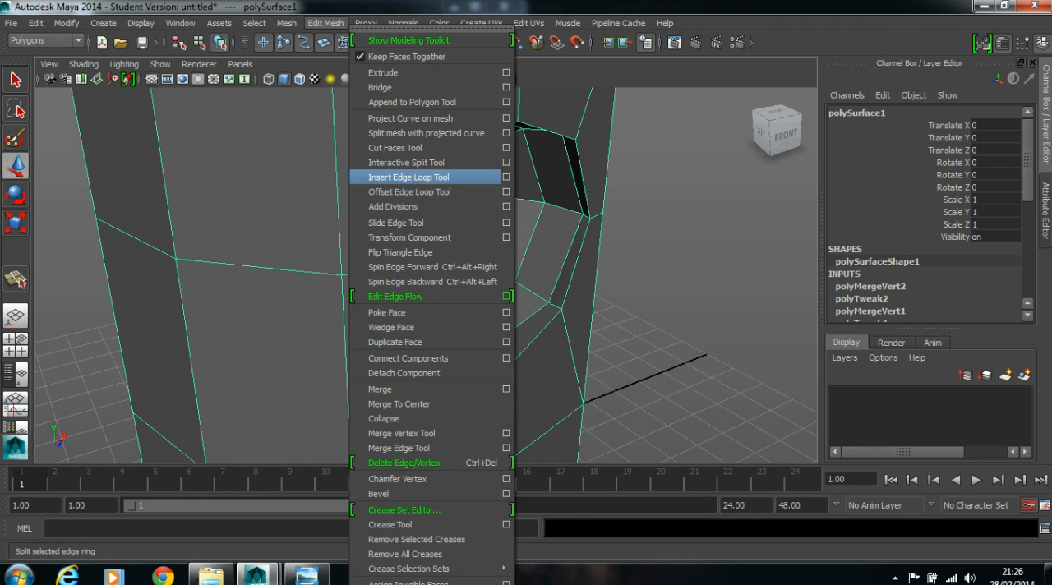
{"action": "left_click", "coordinate": [439, 181]}
{"action": "scroll", "coordinate": [512, 329], "scroll_direction": "up", "scroll_amount": 5}
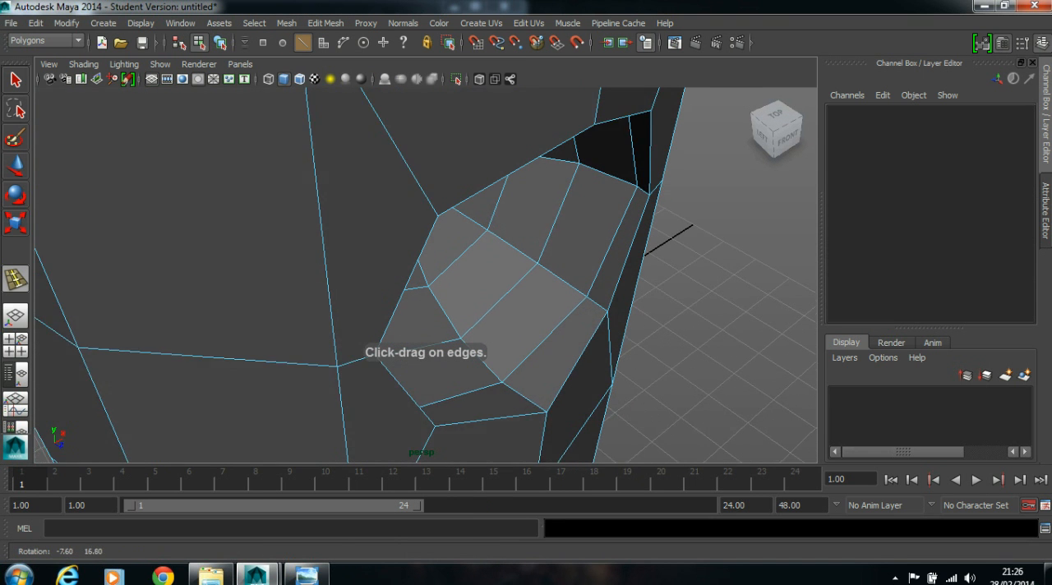
{"action": "left_click_drag", "start_coordinate": [652, 317], "coordinate": [289, 244]}
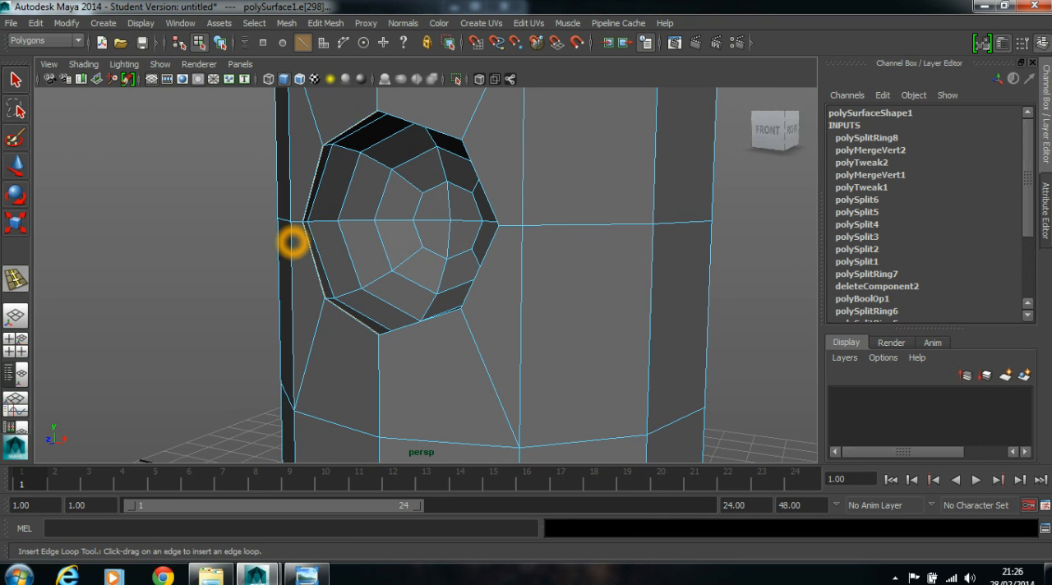
- Preview the sharpened recess rim with smoothing from several angles, and return to the unsmoothed display
{"action": "key", "text": "3"}
{"action": "left_click", "coordinate": [18, 165]}
{"action": "left_click", "coordinate": [551, 226]}
{"action": "right_click_drag", "start_coordinate": [551, 225], "coordinate": [616, 200]}
{"action": "scroll", "coordinate": [96, 195], "scroll_direction": "down", "scroll_amount": 3}
{"action": "left_click_drag", "start_coordinate": [96, 195], "coordinate": [156, 246], "text": "alt"}
{"action": "left_click_drag", "start_coordinate": [466, 274], "coordinate": [481, 243], "text": "alt"}
{"action": "left_click", "coordinate": [482, 242]}
{"action": "scroll", "coordinate": [364, 246], "scroll_direction": "up", "scroll_amount": 4}
{"action": "left_click_drag", "start_coordinate": [364, 247], "coordinate": [396, 247], "text": "alt"}
{"action": "key", "text": "1"}
- Select the body vertices directly left and right of the recess and scale them apart horizontally
{"action": "mouse_move", "coordinate": [541, 272]}
{"action": "left_mouse_down", "text": "alt"}
{"action": "mouse_move", "coordinate": [524, 272]}
{"action": "mouse_move", "coordinate": [554, 272]}
{"action": "left_mouse_up", "text": "alt"}
{"action": "left_click_drag", "start_coordinate": [454, 263], "coordinate": [428, 263], "text": "alt"}
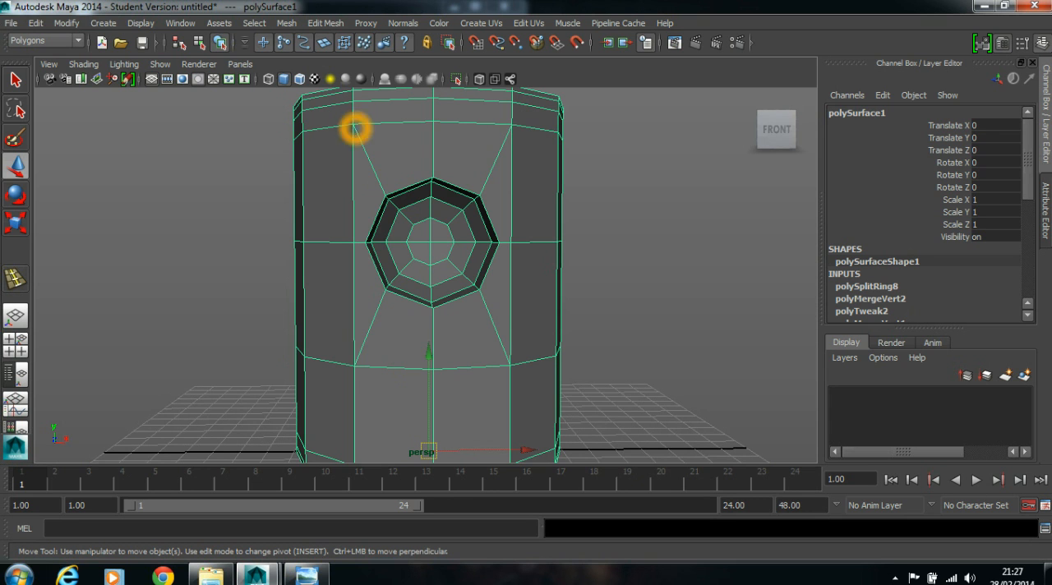
{"action": "right_click_drag", "start_coordinate": [426, 272], "coordinate": [306, 272]}
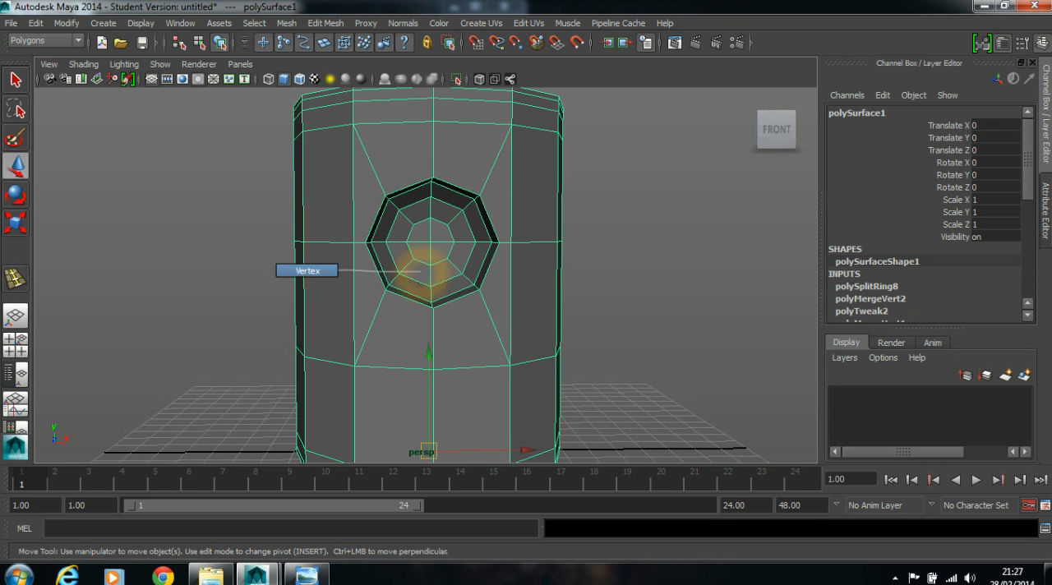
{"action": "left_click", "coordinate": [352, 244]}
{"action": "left_click", "coordinate": [512, 242], "text": "shift"}
{"action": "key", "text": "space"}
{"action": "key", "text": "space"}
{"action": "middle_click_drag", "start_coordinate": [249, 162], "coordinate": [271, 305], "text": "alt"}
{"action": "right_click_drag", "start_coordinate": [271, 305], "coordinate": [350, 305], "text": "alt"}
{"action": "left_click_drag", "start_coordinate": [181, 179], "coordinate": [201, 179]}
{"action": "key", "text": "space"}
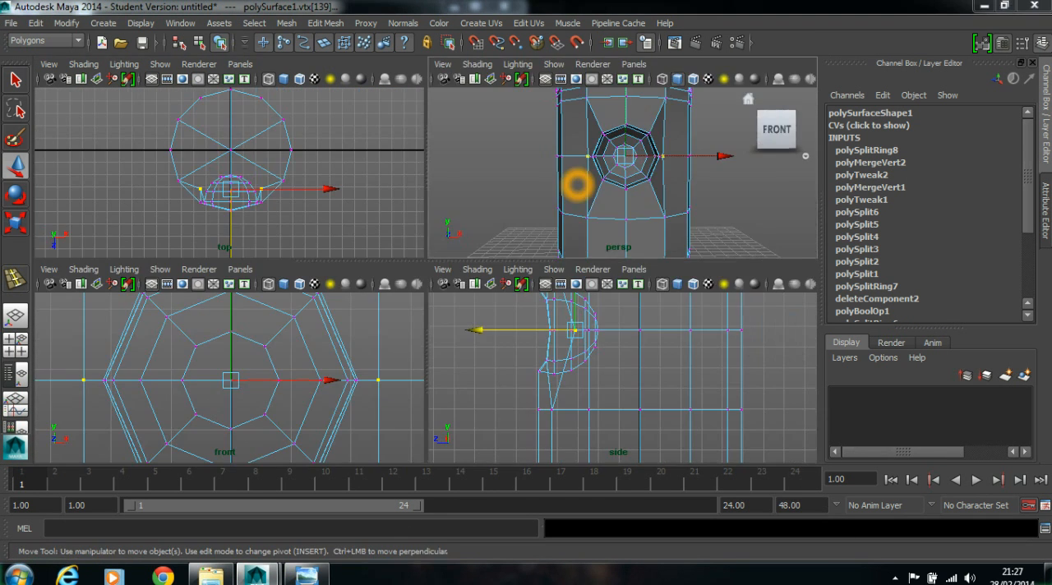
{"action": "key", "text": "space"}
{"action": "key", "text": "r"}
{"action": "left_click_drag", "start_coordinate": [543, 247], "coordinate": [583, 353], "text": "alt"}
{"action": "left_click_drag", "start_coordinate": [296, 276], "coordinate": [273, 360]}
{"action": "mouse_move", "coordinate": [297, 296]}
{"action": "left_mouse_down"}
{"action": "mouse_move", "coordinate": [272, 302]}
{"action": "mouse_move", "coordinate": [273, 315]}
{"action": "left_mouse_up"}
- After a smoothed preview, scale the body vertices directly above and below the recess apart vertically
{"action": "key", "text": "3"}
{"action": "mouse_move", "coordinate": [284, 373]}
{"action": "left_mouse_down", "text": "alt"}
{"action": "mouse_move", "coordinate": [312, 338]}
{"action": "mouse_move", "coordinate": [174, 316]}
{"action": "mouse_move", "coordinate": [261, 312]}
{"action": "left_mouse_up", "text": "alt"}
{"action": "left_click", "coordinate": [666, 285]}
{"action": "key", "text": "1"}
{"action": "left_click_drag", "start_coordinate": [544, 281], "coordinate": [525, 294], "text": "alt"}
{"action": "left_click", "coordinate": [433, 143]}
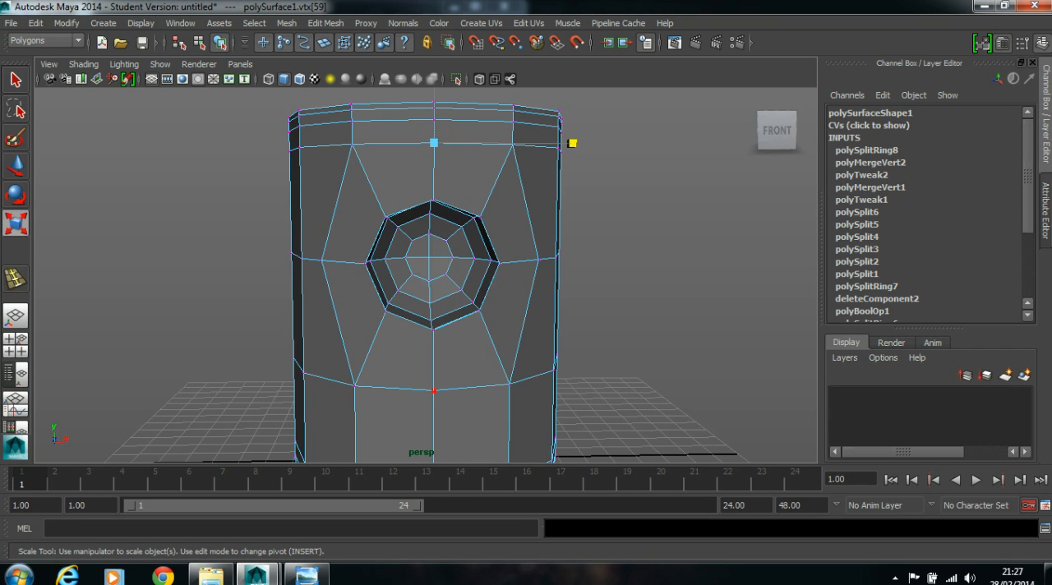
{"action": "left_click_drag", "start_coordinate": [434, 127], "coordinate": [436, 120]}
{"action": "left_click", "coordinate": [633, 282]}
- Insert an edge loop on the body around the outside of the recess rim with the Insert Edge Loop Tool
{"action": "left_click_drag", "start_coordinate": [633, 282], "coordinate": [606, 285], "text": "alt"}
{"action": "scroll", "coordinate": [606, 284], "scroll_direction": "down", "scroll_amount": 2}
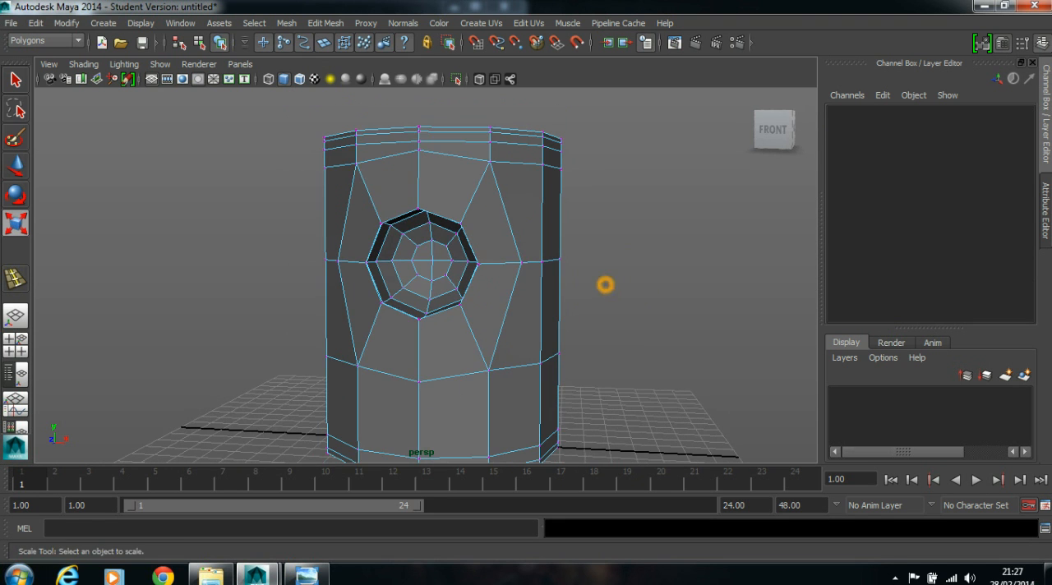
{"action": "left_click", "coordinate": [326, 23]}
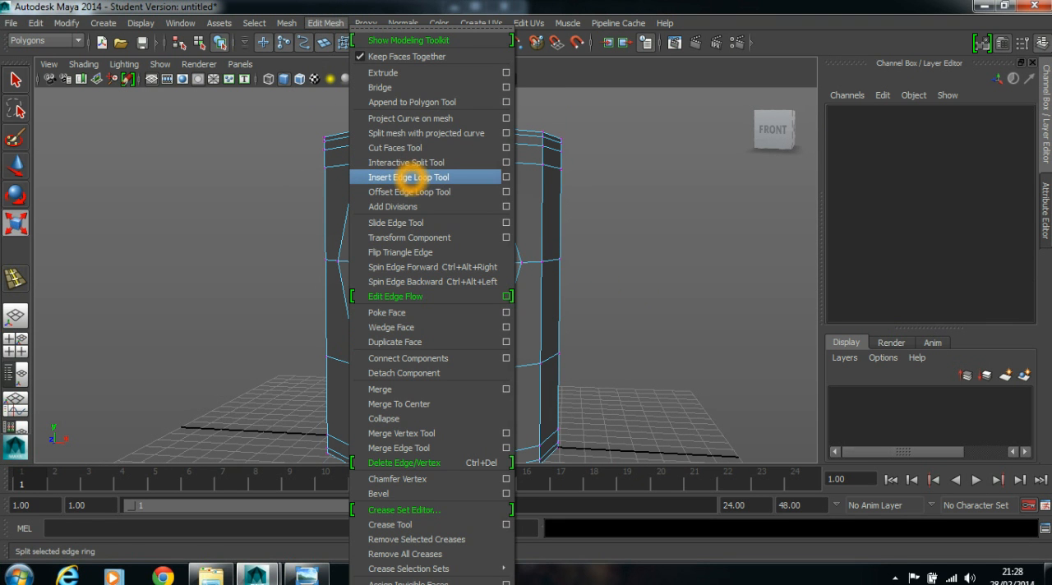
{"action": "left_click", "coordinate": [408, 176]}
{"action": "left_click_drag", "start_coordinate": [478, 189], "coordinate": [460, 199]}
{"action": "key", "text": "w"}
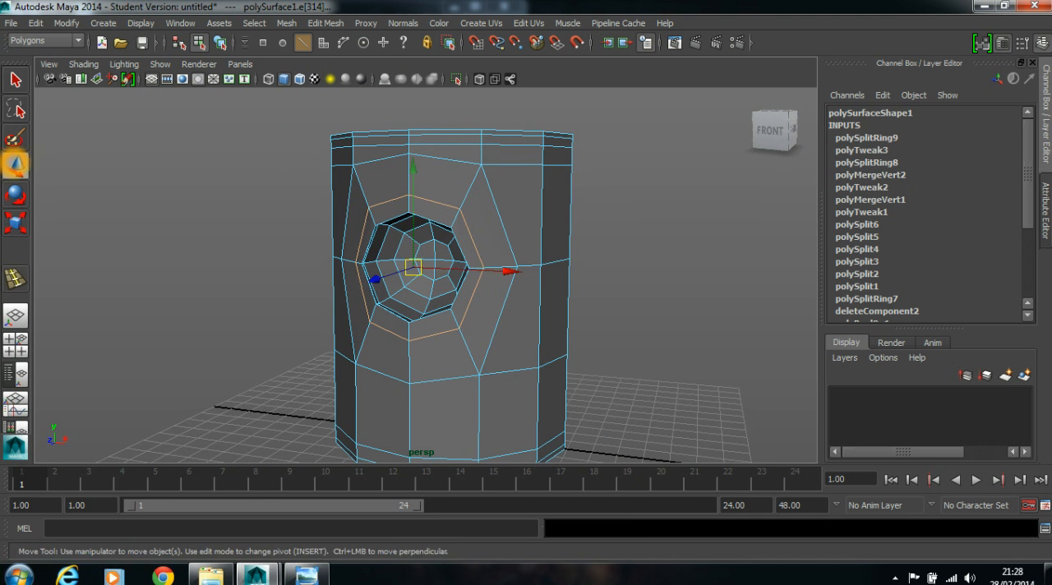
- Preview the recess surround with smoothing from several angles, and return to the unsmoothed display
{"action": "right_click_drag", "start_coordinate": [502, 178], "coordinate": [565, 160]}
{"action": "left_click", "coordinate": [639, 164]}
{"action": "scroll", "coordinate": [637, 166], "scroll_direction": "down", "scroll_amount": 4}
{"action": "left_click_drag", "start_coordinate": [451, 232], "coordinate": [493, 232], "text": "alt"}
{"action": "left_click", "coordinate": [493, 232]}
{"action": "left_click_drag", "start_coordinate": [299, 239], "coordinate": [384, 233], "text": "alt"}
{"action": "left_click", "coordinate": [594, 237]}
{"action": "left_click", "coordinate": [496, 280]}
{"action": "scroll", "coordinate": [496, 280], "scroll_direction": "up", "scroll_amount": 6}
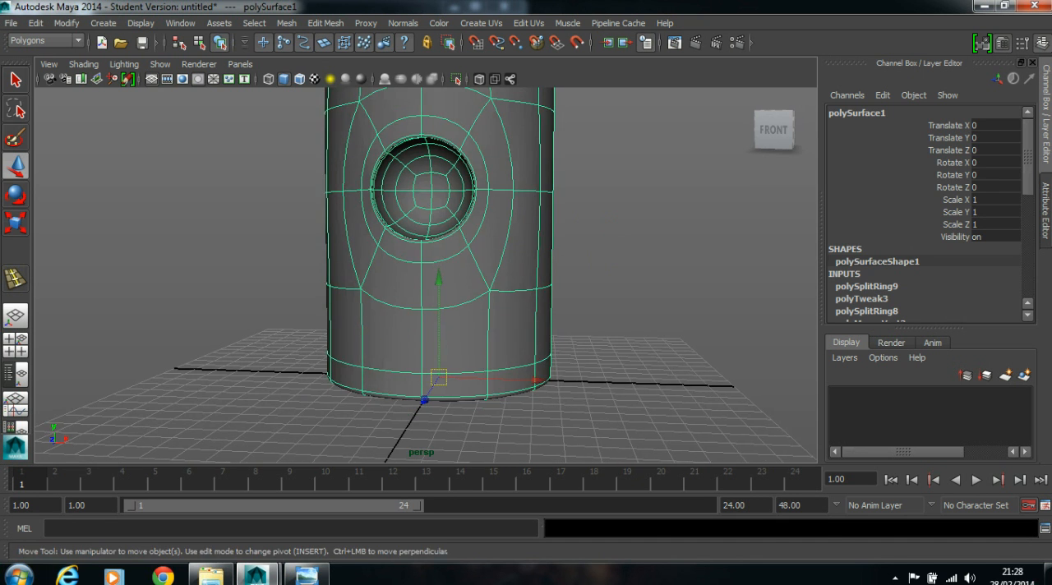
{"action": "left_click", "coordinate": [575, 276]}
{"action": "left_click_drag", "start_coordinate": [575, 276], "coordinate": [456, 291], "text": "alt"}
{"action": "left_click", "coordinate": [457, 348]}
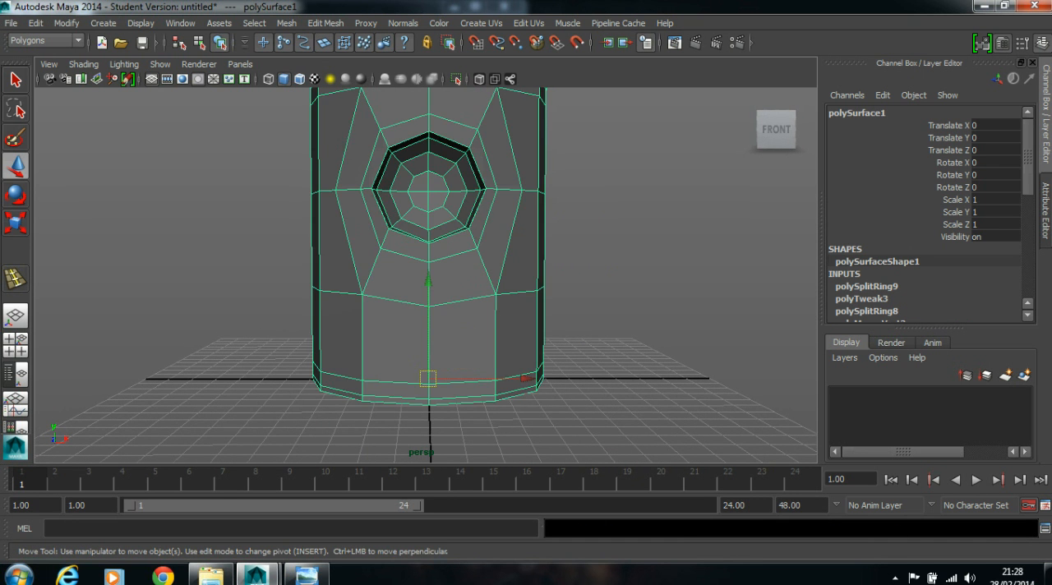
- Select the four adjacent front faces of the body directly below the recess
{"action": "scroll", "coordinate": [458, 347], "scroll_direction": "down", "scroll_amount": 3}
{"action": "right_click_drag", "start_coordinate": [328, 312], "coordinate": [359, 313], "text": "alt"}
{"action": "left_click_drag", "start_coordinate": [288, 308], "coordinate": [341, 306], "text": "alt"}
{"action": "right_click_drag", "start_coordinate": [329, 307], "coordinate": [348, 308], "text": "alt"}
{"action": "left_click_drag", "start_coordinate": [390, 312], "coordinate": [350, 317], "text": "alt"}
{"action": "right_click", "coordinate": [351, 318]}
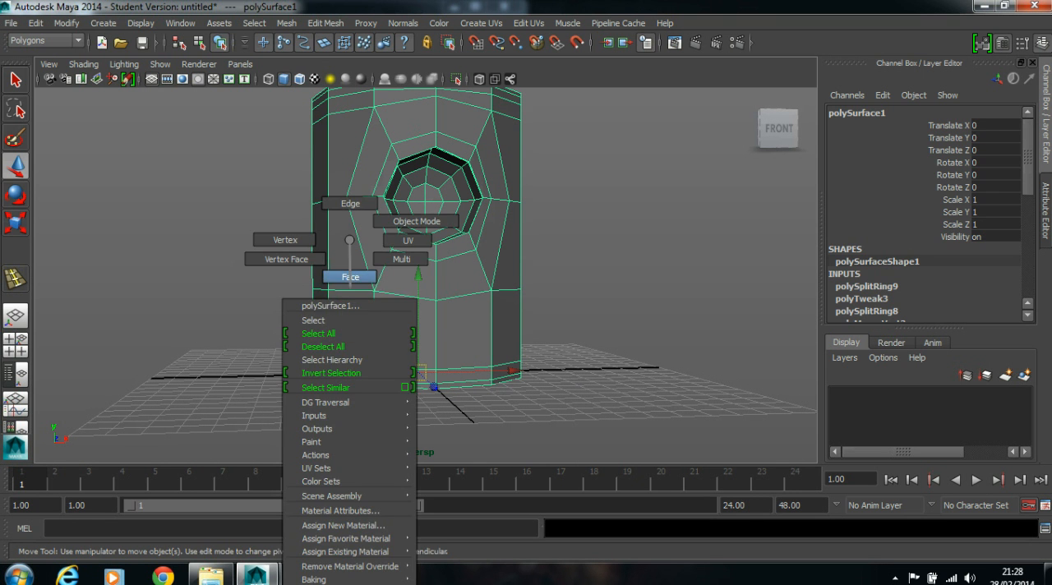
{"action": "left_click", "coordinate": [350, 276]}
{"action": "left_click", "coordinate": [355, 333]}
{"action": "left_click", "coordinate": [417, 317], "text": "shift"}
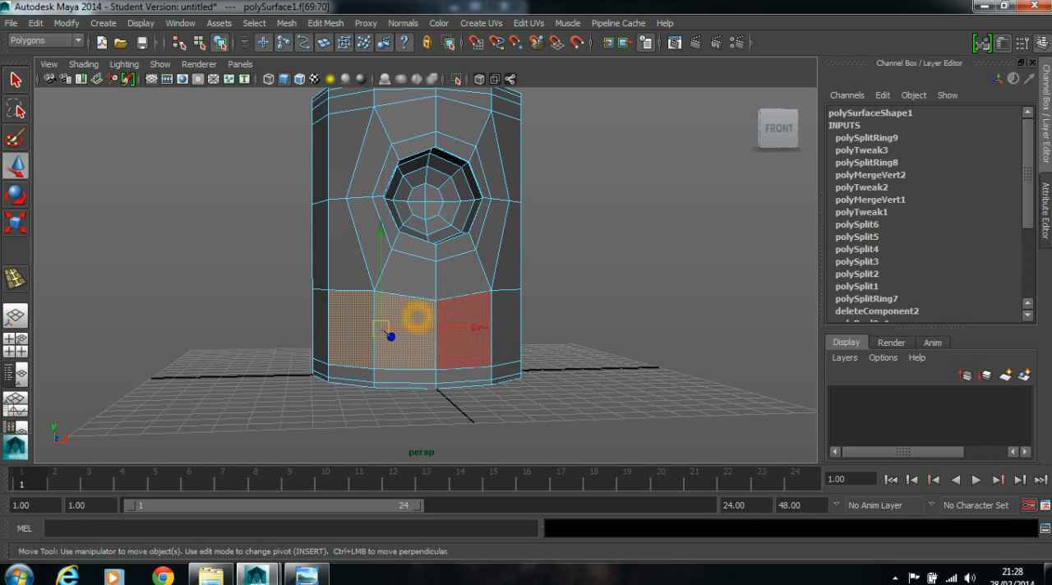
{"action": "left_click_drag", "start_coordinate": [470, 314], "coordinate": [436, 315], "text": "alt"}
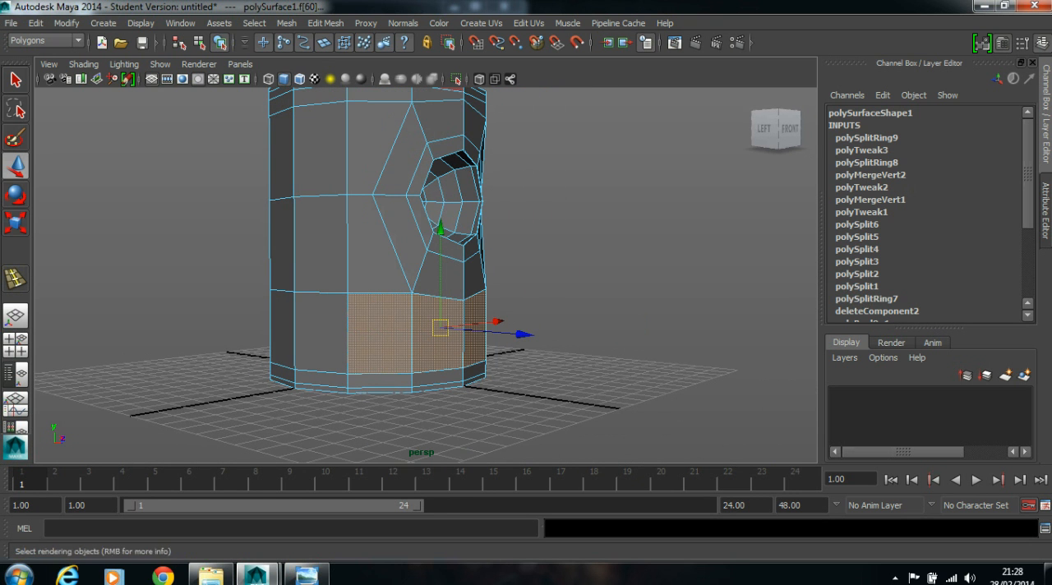
- Extrude the selected faces, scale them down to about half size as a mouth strip, and move the strip forward to the body surface
{"action": "left_click", "coordinate": [326, 23]}
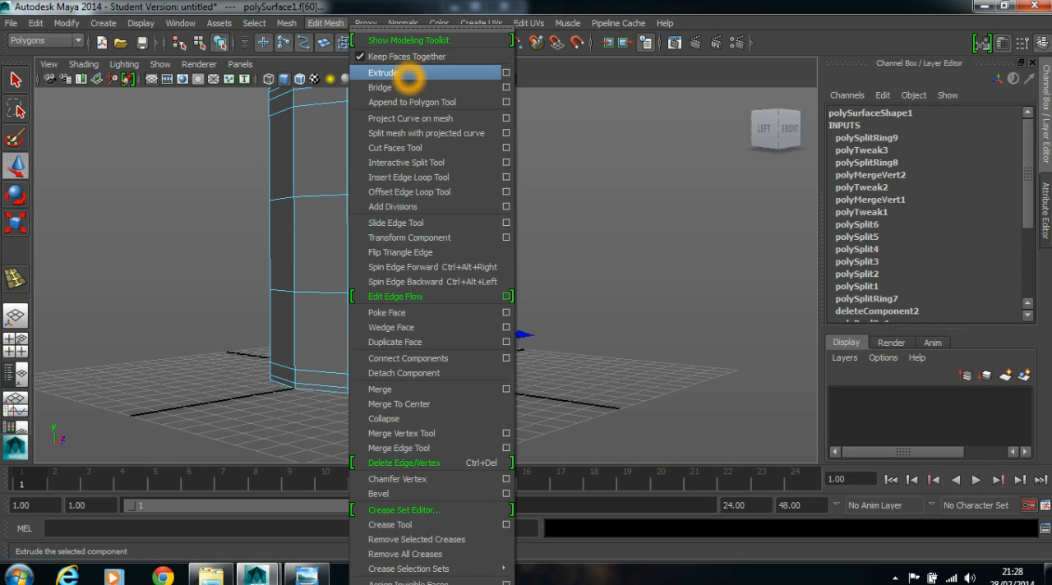
{"action": "left_click", "coordinate": [398, 75]}
{"action": "left_click_drag", "start_coordinate": [542, 280], "coordinate": [498, 281], "text": "alt"}
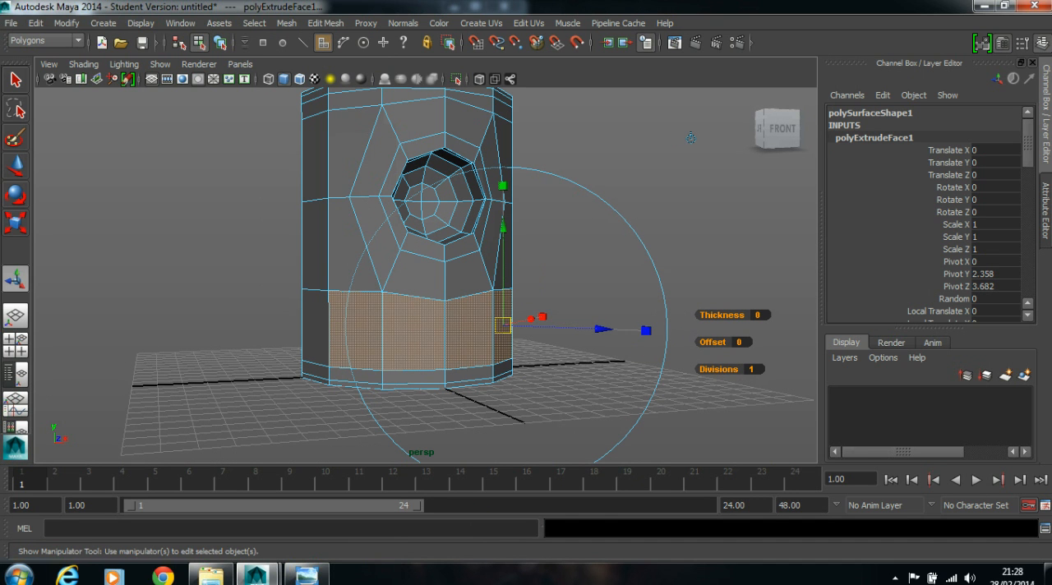
{"action": "left_click_drag", "start_coordinate": [646, 331], "coordinate": [579, 328]}
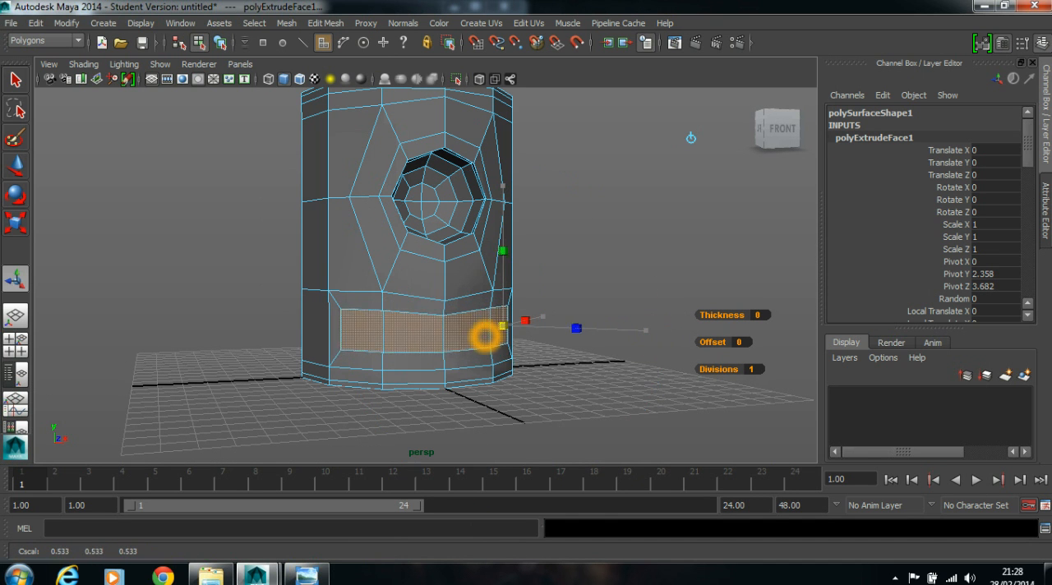
{"action": "left_click_drag", "start_coordinate": [690, 137], "coordinate": [682, 97], "text": "alt"}
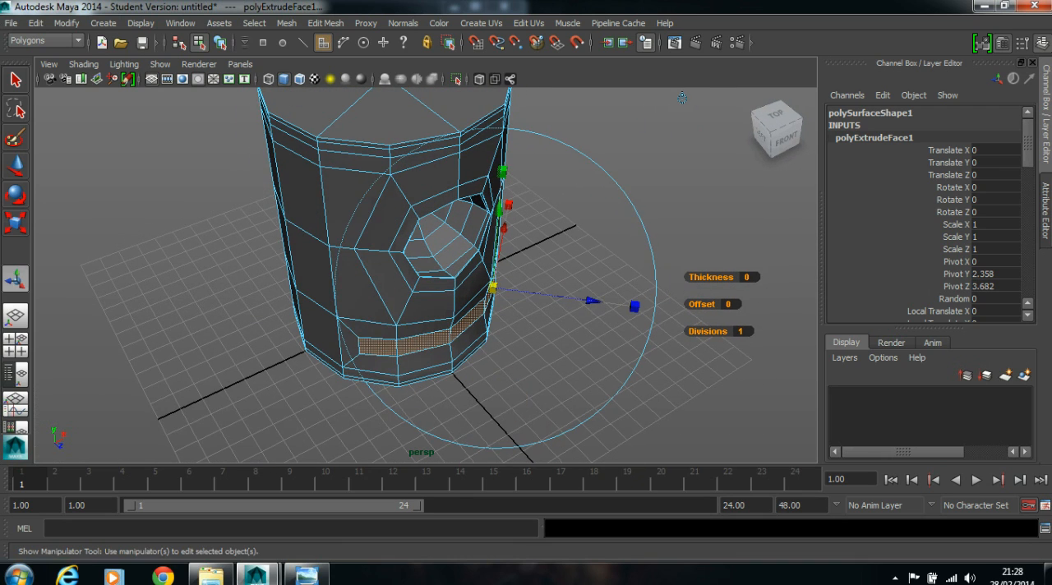
{"action": "left_click_drag", "start_coordinate": [585, 302], "coordinate": [688, 124]}
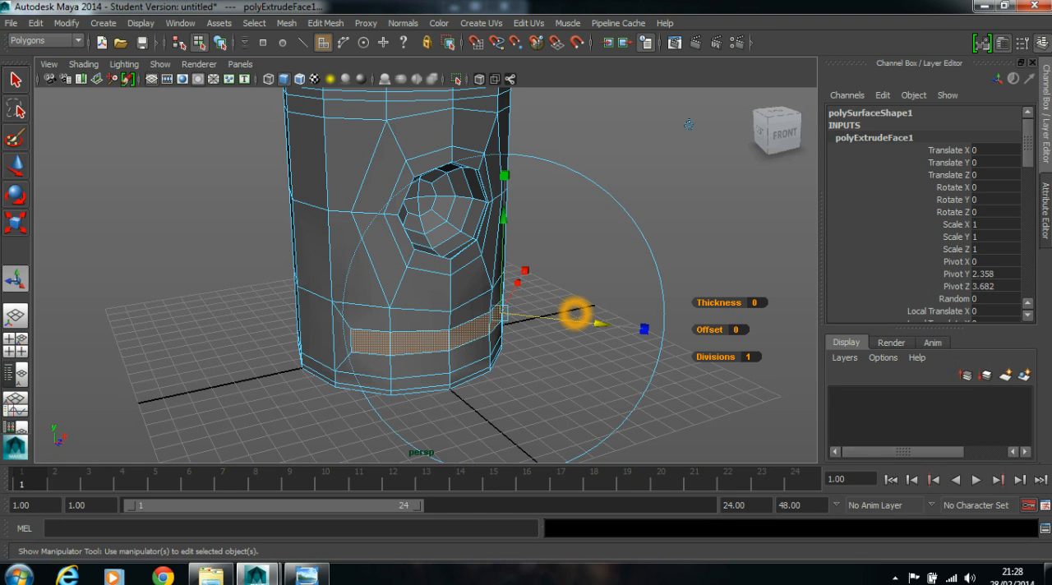
- Extrude the mouth strip inward into the body, and delete its inner faces to open the mouth
{"action": "key", "text": "ctrl+e"}
{"action": "middle_click_drag", "start_coordinate": [684, 129], "coordinate": [670, 126]}
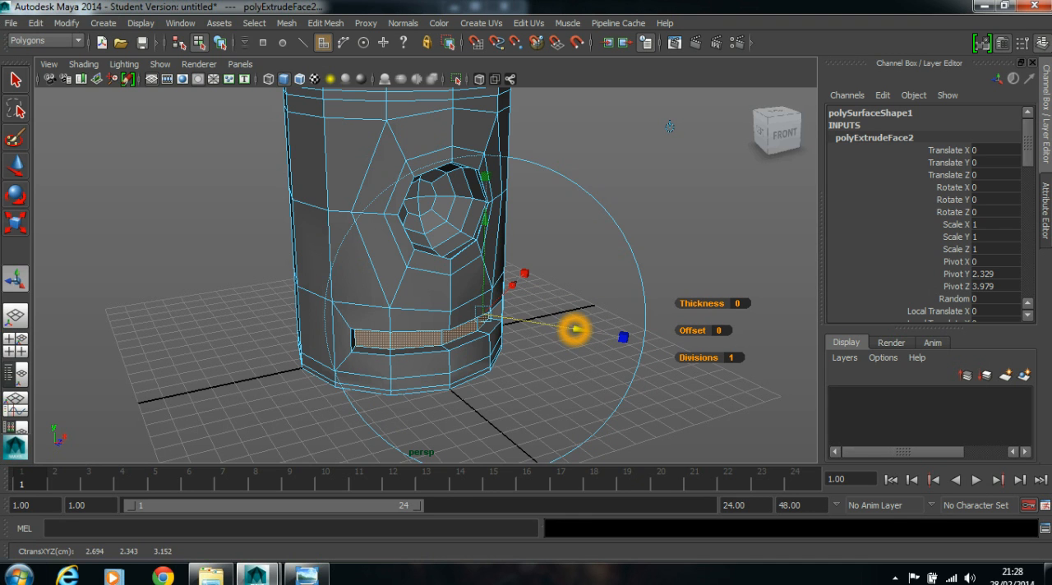
{"action": "key", "text": "Delete"}
{"action": "left_click_drag", "start_coordinate": [686, 279], "coordinate": [633, 254], "text": "alt"}
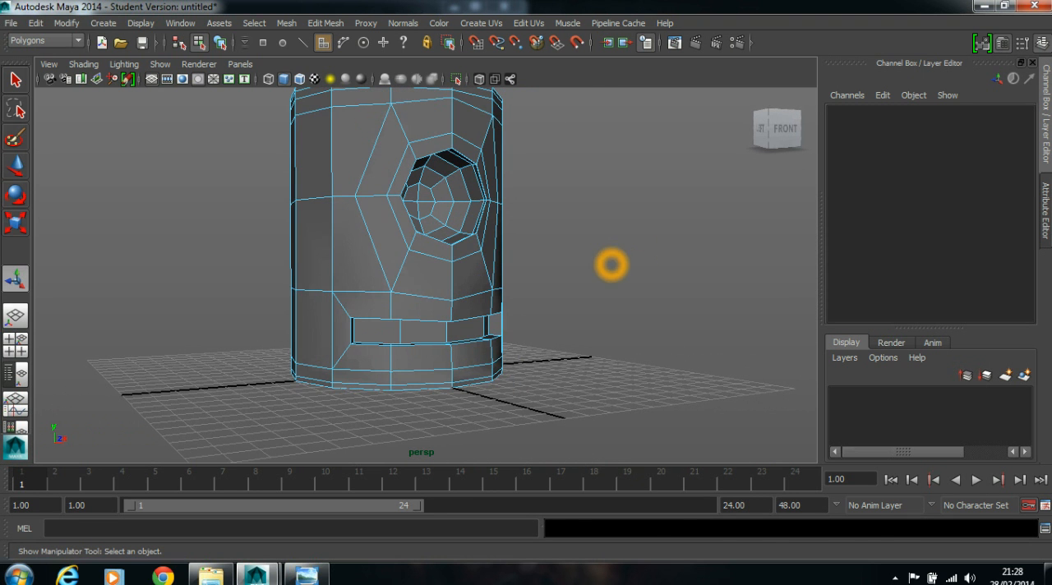
- Preview the mouth opening with smoothing from the front and both sides, and return to the unsmoothed display
{"action": "key", "text": "3"}
{"action": "right_click_drag", "start_coordinate": [413, 260], "coordinate": [479, 221]}
{"action": "left_click_drag", "start_coordinate": [516, 216], "coordinate": [480, 257], "text": "alt"}
{"action": "left_click", "coordinate": [476, 256]}
{"action": "right_click_drag", "start_coordinate": [478, 258], "coordinate": [479, 310], "text": "alt"}
{"action": "middle_click_drag", "start_coordinate": [479, 311], "coordinate": [453, 298], "text": "alt"}
{"action": "left_click_drag", "start_coordinate": [452, 299], "coordinate": [491, 301], "text": "alt"}
{"action": "right_click_drag", "start_coordinate": [615, 294], "coordinate": [575, 287], "text": "alt"}
{"action": "middle_click_drag", "start_coordinate": [453, 276], "coordinate": [447, 316], "text": "alt"}
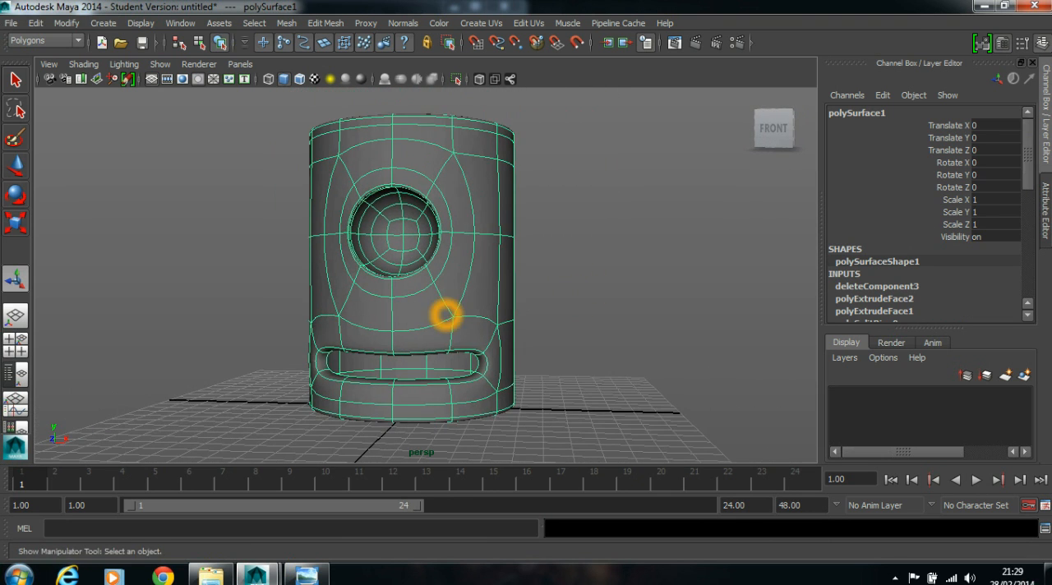
{"action": "left_click_drag", "start_coordinate": [519, 327], "coordinate": [469, 328], "text": "alt"}
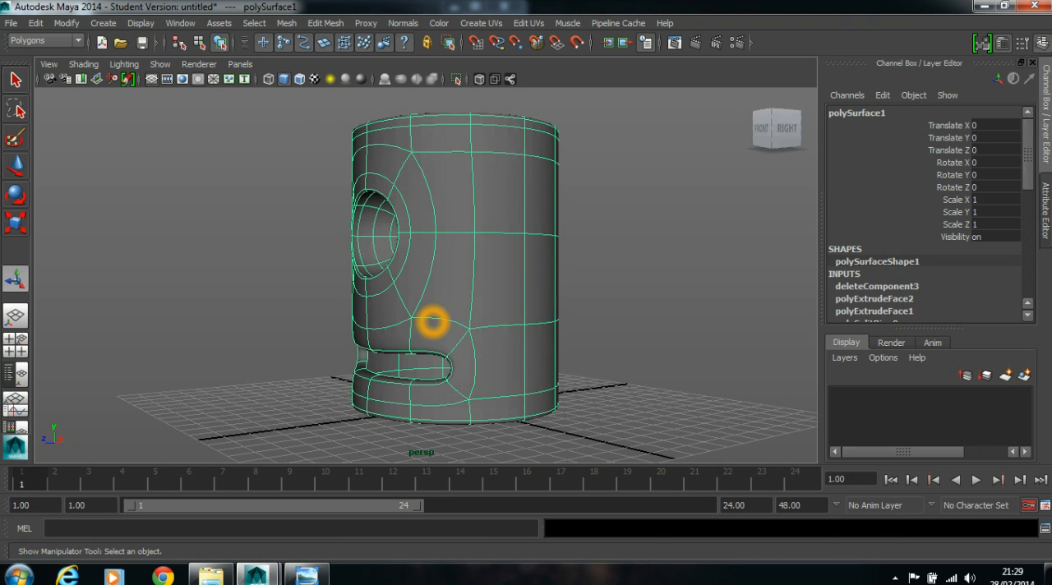
{"action": "key", "text": "1"}
- Insert a horizontal edge loop around the body at mouth height, running through both mouth corners
{"action": "left_click_drag", "start_coordinate": [494, 202], "coordinate": [445, 208], "text": "alt"}
{"action": "left_click", "coordinate": [325, 23]}
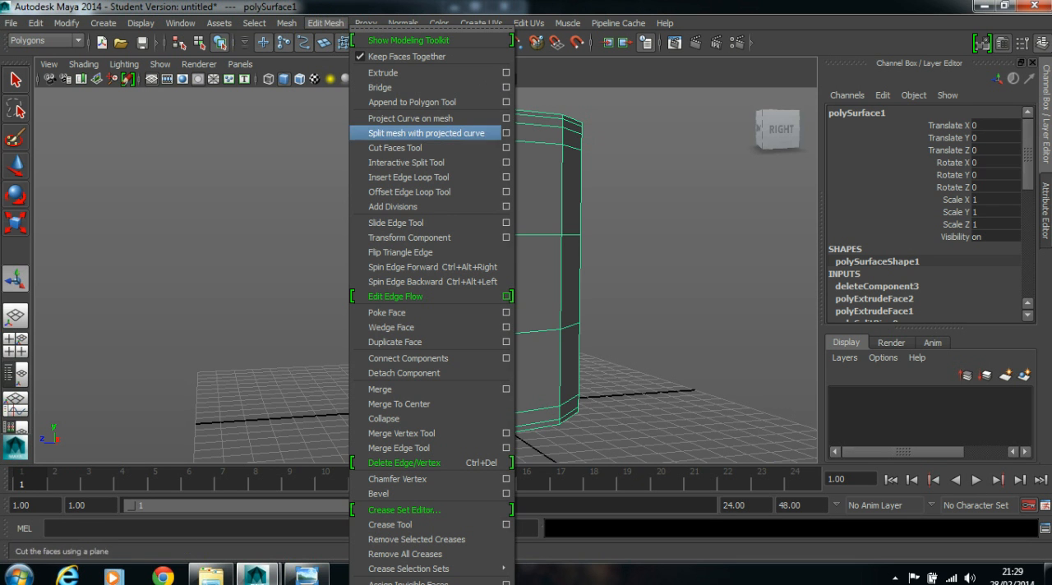
{"action": "left_click", "coordinate": [419, 176]}
{"action": "left_click_drag", "start_coordinate": [479, 253], "coordinate": [498, 256], "text": "alt"}
{"action": "scroll", "coordinate": [498, 256], "scroll_direction": "up", "scroll_amount": 5}
{"action": "middle_click_drag", "start_coordinate": [498, 256], "coordinate": [492, 134], "text": "alt"}
{"action": "left_click_drag", "start_coordinate": [490, 312], "coordinate": [575, 324]}
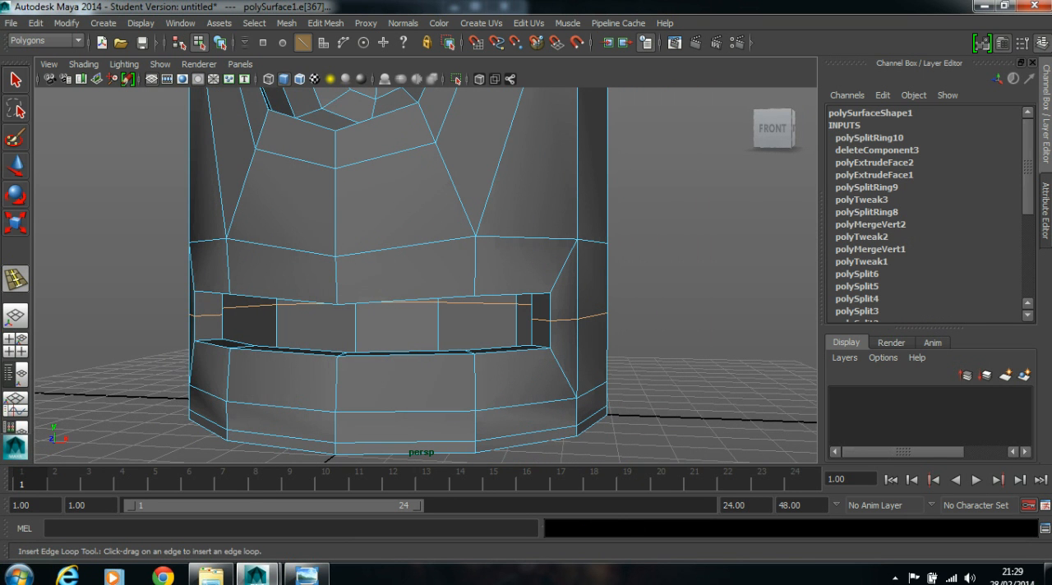
{"action": "left_click", "coordinate": [15, 166]}
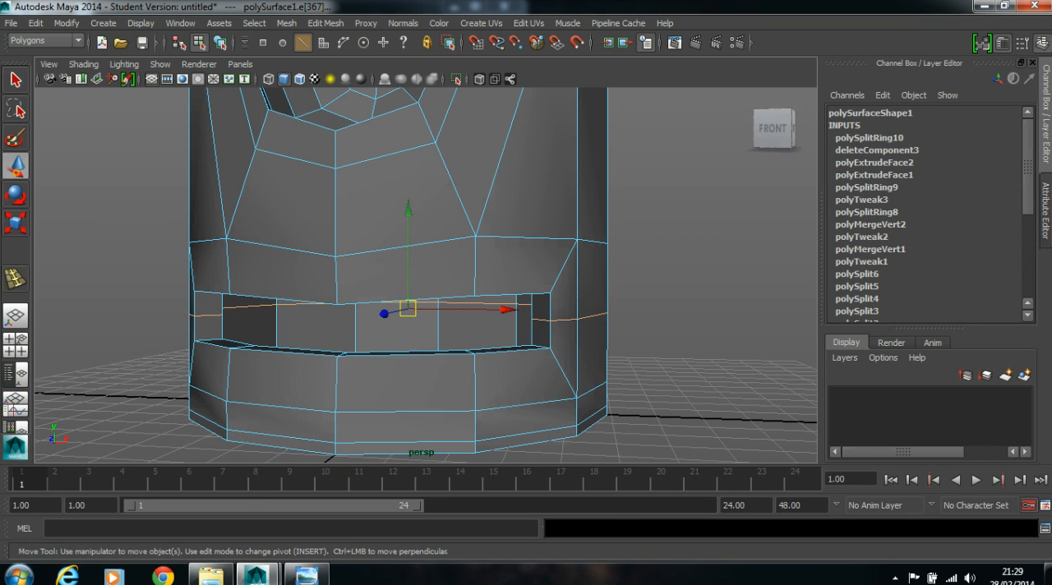
- Select the loop's vertices at both mouth corners and scale them apart horizontally
{"action": "key", "text": "space"}
{"action": "key", "text": "space"}
{"action": "middle_click_drag", "start_coordinate": [716, 330], "coordinate": [754, 200], "text": "alt"}
{"action": "scroll", "coordinate": [490, 248], "scroll_direction": "up", "scroll_amount": 3}
{"action": "right_click_drag", "start_coordinate": [394, 275], "coordinate": [332, 240]}
{"action": "left_click_drag", "start_coordinate": [374, 266], "coordinate": [317, 276]}
{"action": "key", "text": "space"}
{"action": "key", "text": "space"}
{"action": "mouse_move", "coordinate": [566, 225]}
{"action": "left_mouse_down", "text": "alt"}
{"action": "mouse_move", "coordinate": [623, 227]}
{"action": "mouse_move", "coordinate": [574, 227]}
{"action": "mouse_move", "coordinate": [585, 225]}
{"action": "left_mouse_up", "text": "alt"}
{"action": "key", "text": "r"}
{"action": "left_click_drag", "start_coordinate": [312, 318], "coordinate": [347, 374], "text": "alt"}
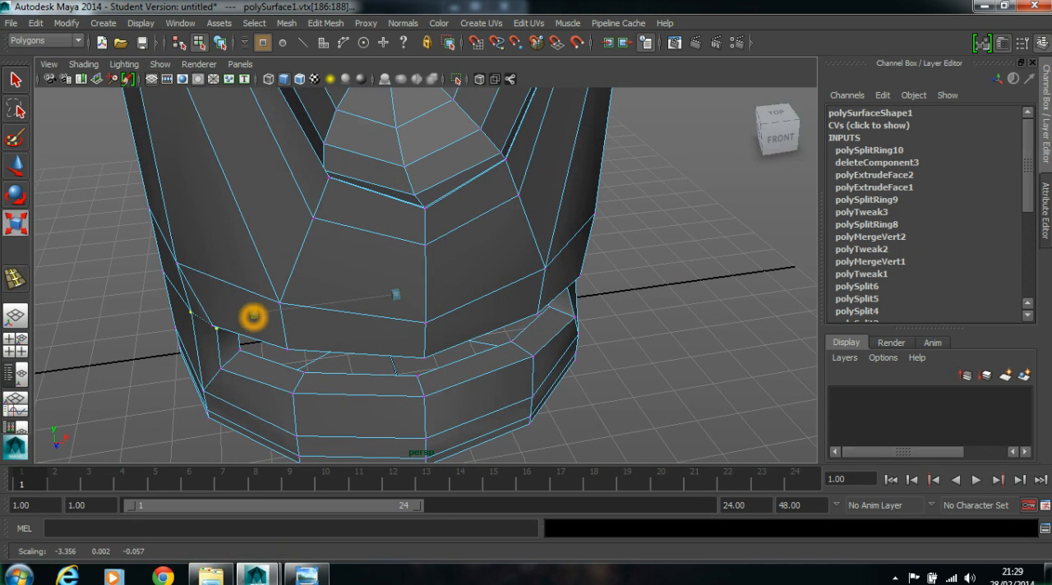
{"action": "left_click_drag", "start_coordinate": [251, 317], "coordinate": [252, 318]}
{"action": "left_click_drag", "start_coordinate": [251, 341], "coordinate": [318, 295], "text": "alt"}
- Examine the widened mouth corners with smoothing on from several angles
{"action": "key", "text": "3"}
{"action": "scroll", "coordinate": [423, 242], "scroll_direction": "down", "scroll_amount": 5}
{"action": "left_click_drag", "start_coordinate": [422, 242], "coordinate": [323, 277], "text": "alt"}
{"action": "right_click_drag", "start_coordinate": [476, 206], "coordinate": [545, 186]}
{"action": "left_click", "coordinate": [613, 158]}
{"action": "middle_click_drag", "start_coordinate": [613, 158], "coordinate": [610, 195], "text": "alt"}
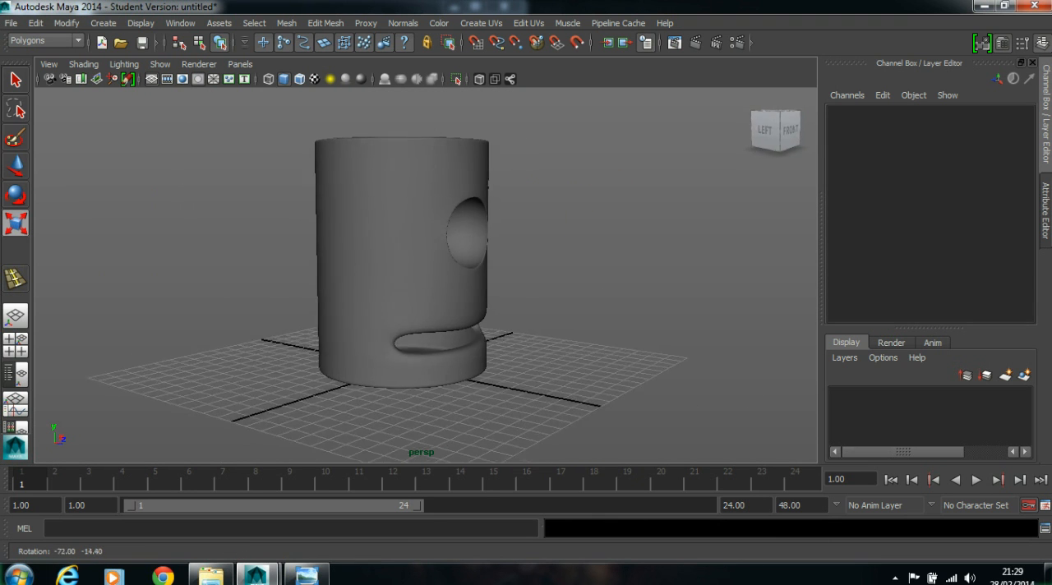
{"action": "left_click_drag", "start_coordinate": [534, 222], "coordinate": [393, 212], "text": "alt"}
{"action": "scroll", "coordinate": [374, 223], "scroll_direction": "up", "scroll_amount": 5}
{"action": "left_click", "coordinate": [458, 258]}
{"action": "left_click_drag", "start_coordinate": [453, 340], "coordinate": [470, 323], "text": "alt"}
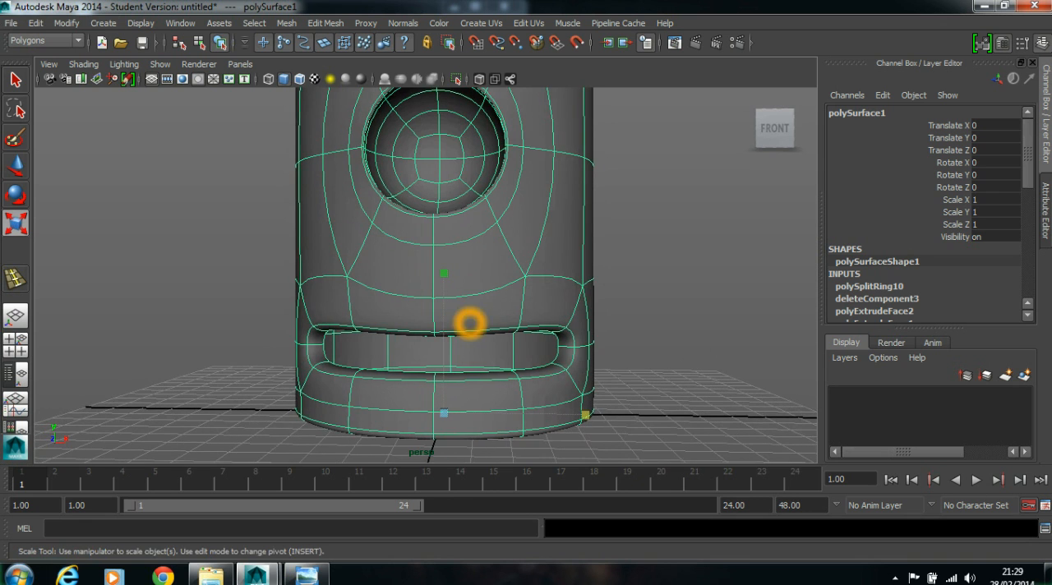
{"action": "middle_click_drag", "start_coordinate": [470, 323], "coordinate": [465, 345], "text": "alt"}
{"action": "left_click_drag", "start_coordinate": [529, 304], "coordinate": [551, 314], "text": "alt"}
{"action": "scroll", "coordinate": [551, 315], "scroll_direction": "down", "scroll_amount": 5}
{"action": "middle_click_drag", "start_coordinate": [552, 315], "coordinate": [545, 338], "text": "alt"}
{"action": "left_click_drag", "start_coordinate": [545, 339], "coordinate": [566, 342], "text": "alt"}
- Show the mouth's profile in the side view with smoothing off and its vertices ready for editing
{"action": "key", "text": "space"}
{"action": "key", "text": "space"}
{"action": "middle_click_drag", "start_coordinate": [389, 374], "coordinate": [397, 325], "text": "alt"}
{"action": "key", "text": "1"}
{"action": "right_click_drag", "start_coordinate": [289, 239], "coordinate": [194, 243]}
{"action": "middle_click_drag", "start_coordinate": [194, 243], "coordinate": [243, 331], "text": "alt"}
{"action": "right_click_drag", "start_coordinate": [460, 267], "coordinate": [376, 263], "text": "alt"}
{"action": "middle_click_drag", "start_coordinate": [375, 263], "coordinate": [373, 274], "text": "alt"}
{"action": "right_click_drag", "start_coordinate": [165, 272], "coordinate": [228, 270], "text": "alt"}
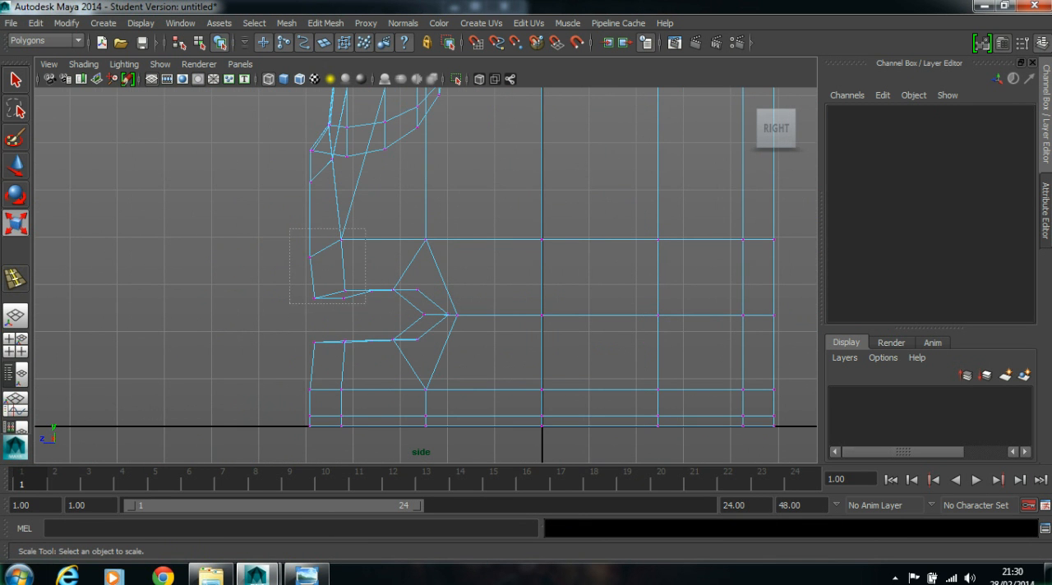
- Select the vertices of the mouth's upper lip in the side view and move them down slightly
{"action": "left_click_drag", "start_coordinate": [289, 229], "coordinate": [364, 300]}
{"action": "key", "text": "w"}
{"action": "left_click_drag", "start_coordinate": [327, 170], "coordinate": [460, 305]}
{"action": "key", "text": "ctrl+z"}
{"action": "left_click", "coordinate": [367, 183]}
{"action": "key", "text": "ctrl+z"}
{"action": "left_click_drag", "start_coordinate": [368, 180], "coordinate": [368, 192]}
- Move the lower lip's vertices up to narrow the mouth, and return to the perspective view
{"action": "left_click_drag", "start_coordinate": [286, 324], "coordinate": [434, 349]}
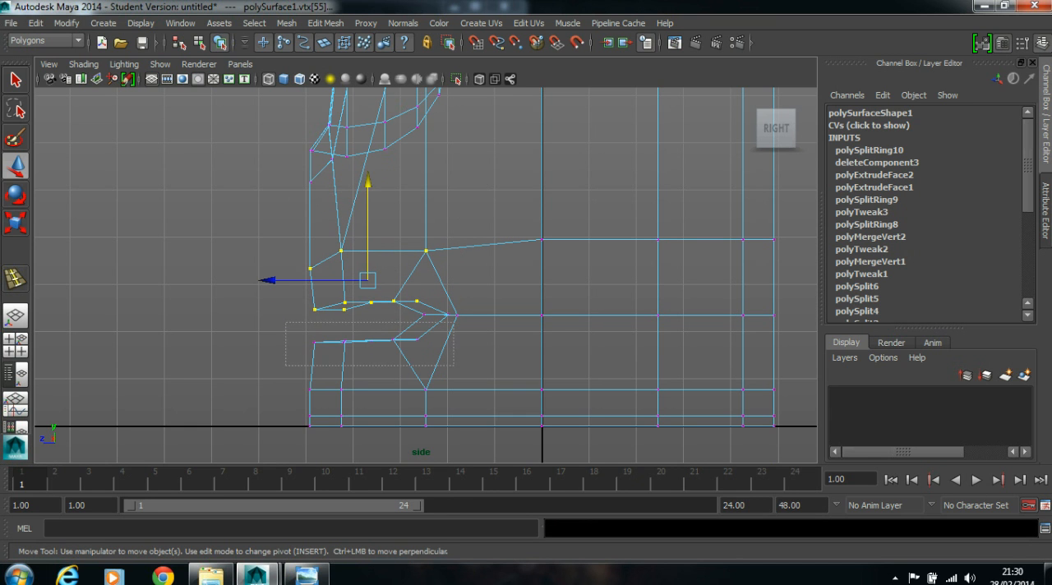
{"action": "left_click_drag", "start_coordinate": [366, 275], "coordinate": [366, 256]}
{"action": "left_click", "coordinate": [474, 332]}
{"action": "key", "text": "space"}
{"action": "key", "text": "space"}
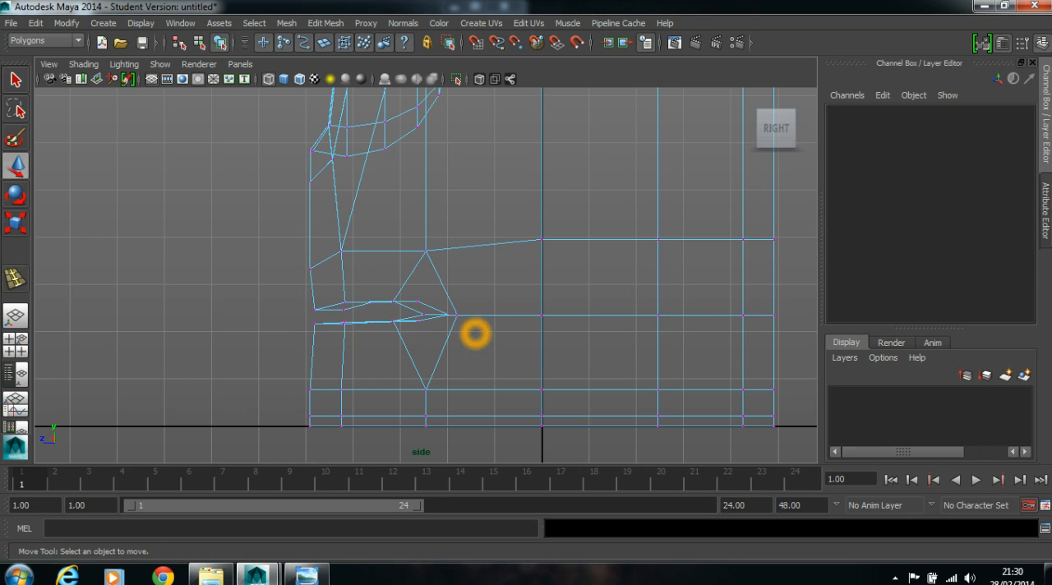
{"action": "left_click_drag", "start_coordinate": [544, 255], "coordinate": [630, 233], "text": "alt"}
{"action": "key", "text": "space"}
{"action": "key", "text": "space"}
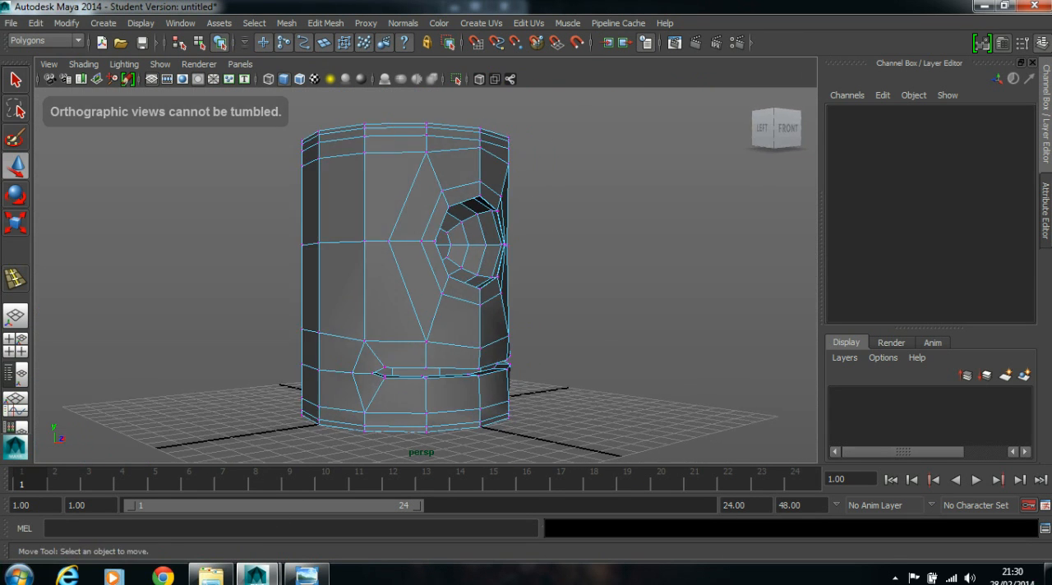
- Return the body to object mode and display it smoothed to check the narrowed mouth
{"action": "right_click", "coordinate": [296, 236]}
{"action": "right_click_drag", "start_coordinate": [356, 237], "coordinate": [421, 216]}
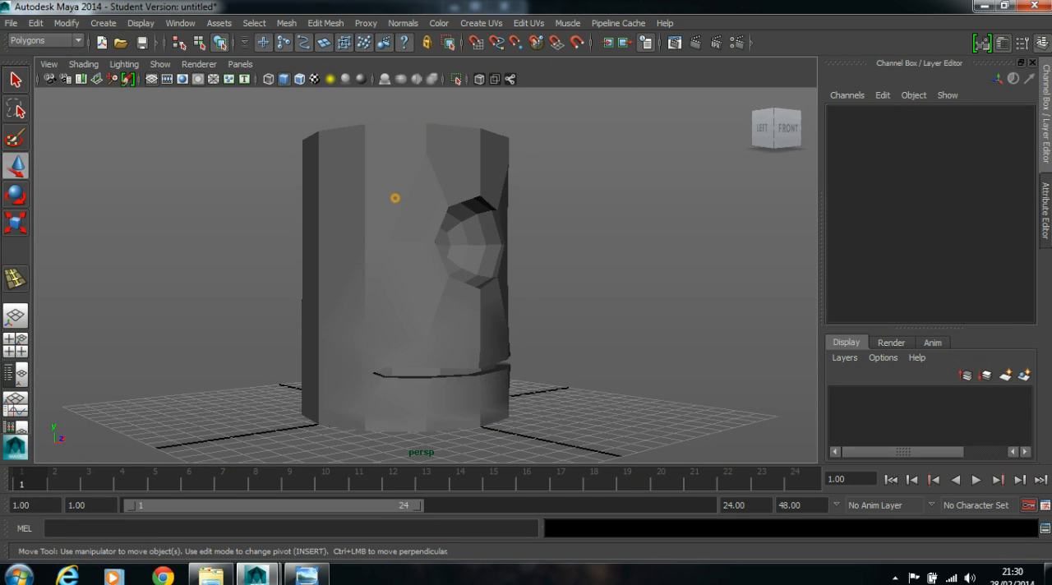
{"action": "left_click", "coordinate": [395, 198]}
{"action": "key", "text": "3"}
{"action": "left_click", "coordinate": [579, 251]}
{"action": "left_click_drag", "start_coordinate": [582, 267], "coordinate": [493, 251], "text": "alt"}
- Select the body and delete its construction history
{"action": "left_click", "coordinate": [465, 233]}
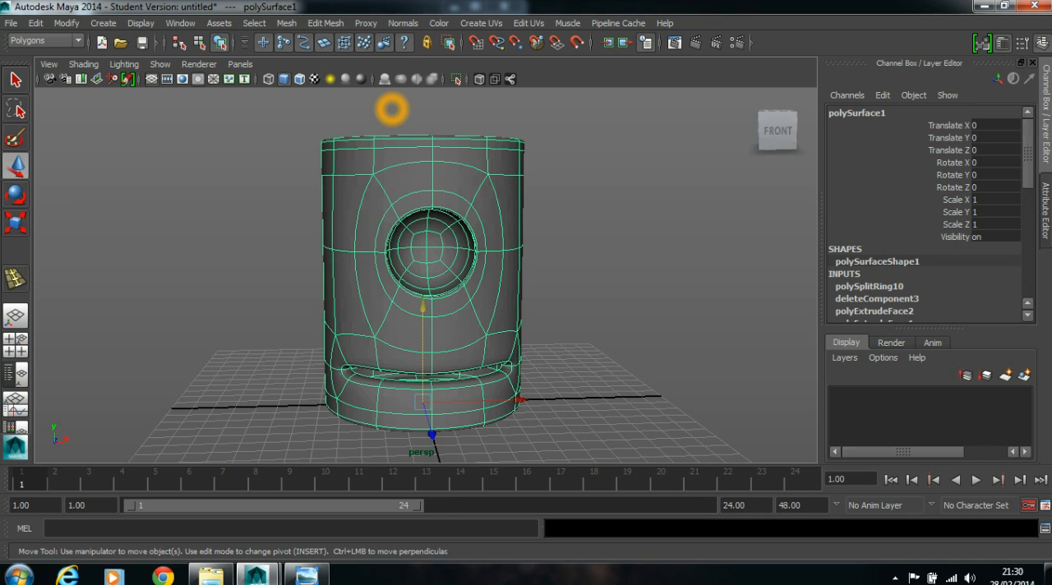
{"action": "left_click_drag", "start_coordinate": [586, 205], "coordinate": [598, 297], "text": "alt"}
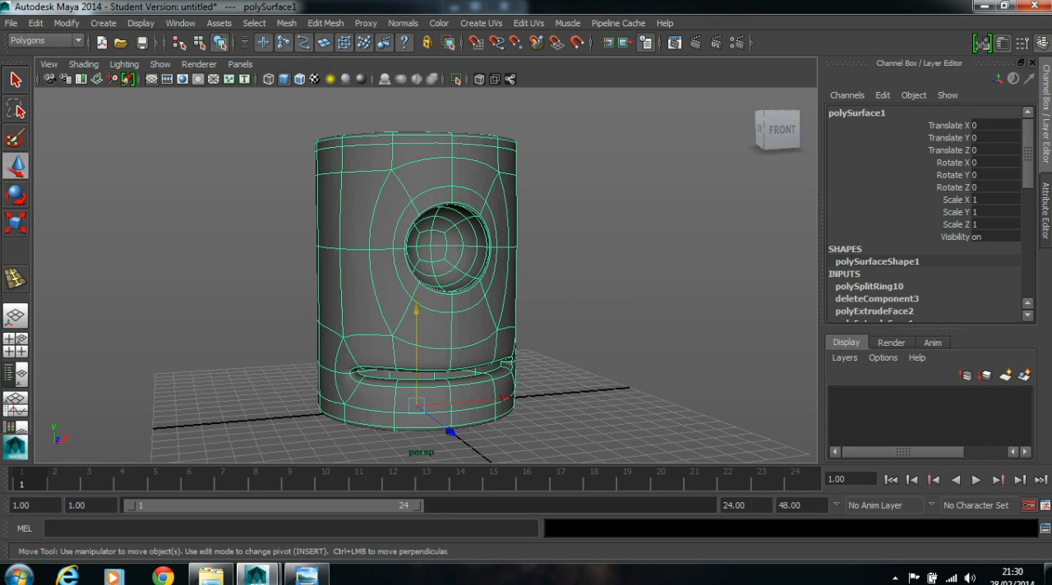
{"action": "left_click_drag", "start_coordinate": [1027, 159], "coordinate": [1027, 269]}
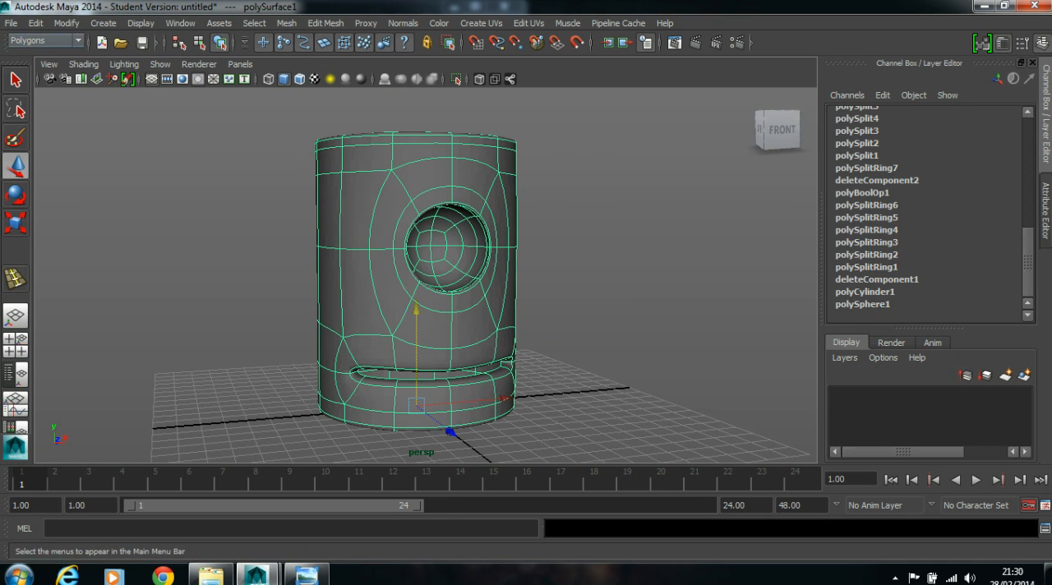
{"action": "left_click", "coordinate": [35, 23]}
{"action": "mouse_move", "coordinate": [90, 183]}
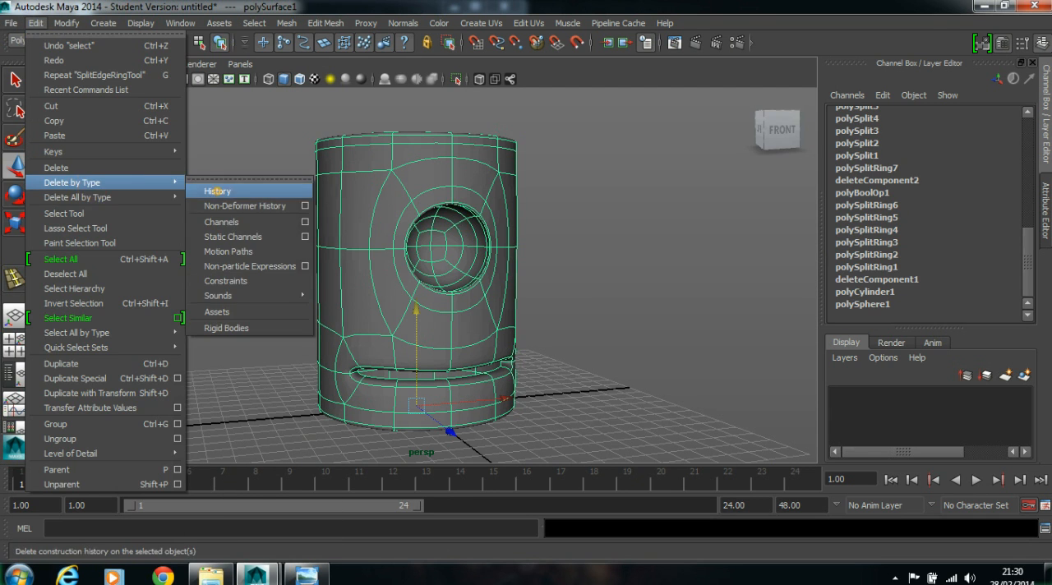
{"action": "left_click", "coordinate": [217, 191]}
- Rename the body mesh as Popps and clear the selection
{"action": "left_click", "coordinate": [892, 115]}
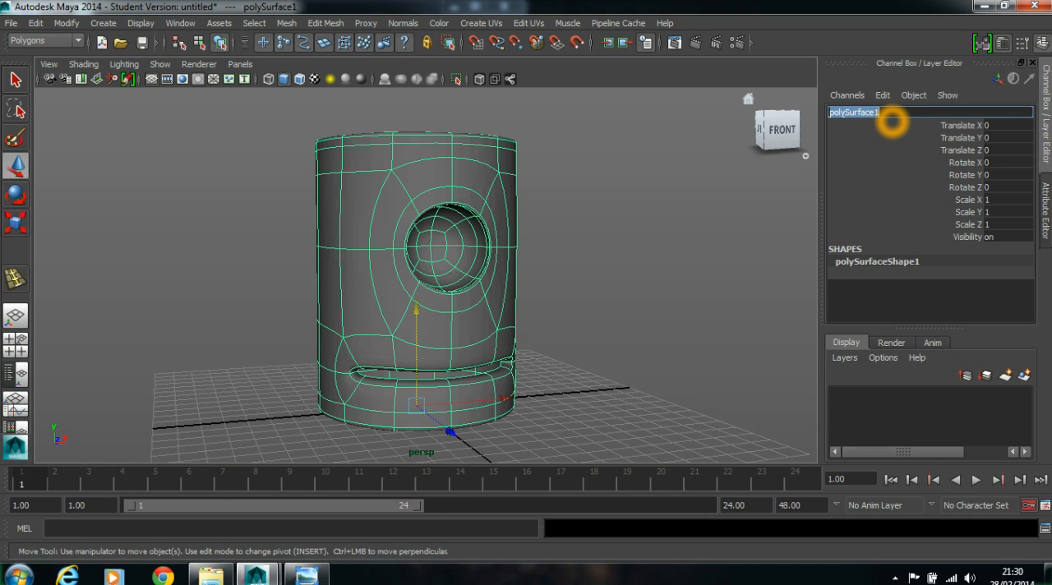
{"action": "type", "text": "Popps"}
{"action": "key", "text": "Return"}
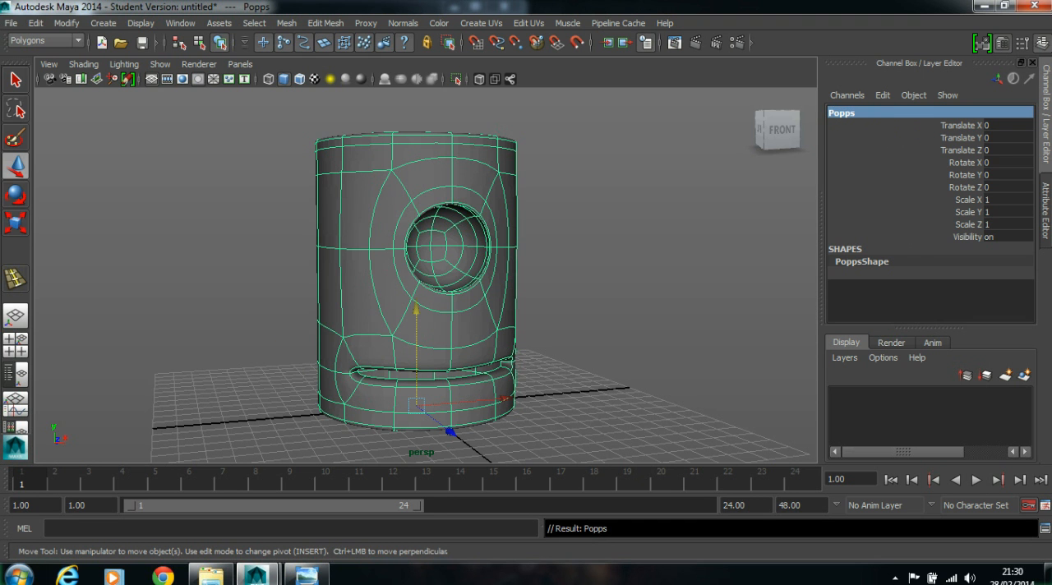
{"action": "left_click", "coordinate": [593, 290]}
{"action": "mouse_move", "coordinate": [593, 291]}
{"action": "left_mouse_down", "text": "alt"}
{"action": "mouse_move", "coordinate": [548, 291]}
{"action": "mouse_move", "coordinate": [692, 294]}
{"action": "mouse_move", "coordinate": [609, 295]}
{"action": "mouse_move", "coordinate": [599, 284]}
{"action": "left_mouse_up", "text": "alt"}
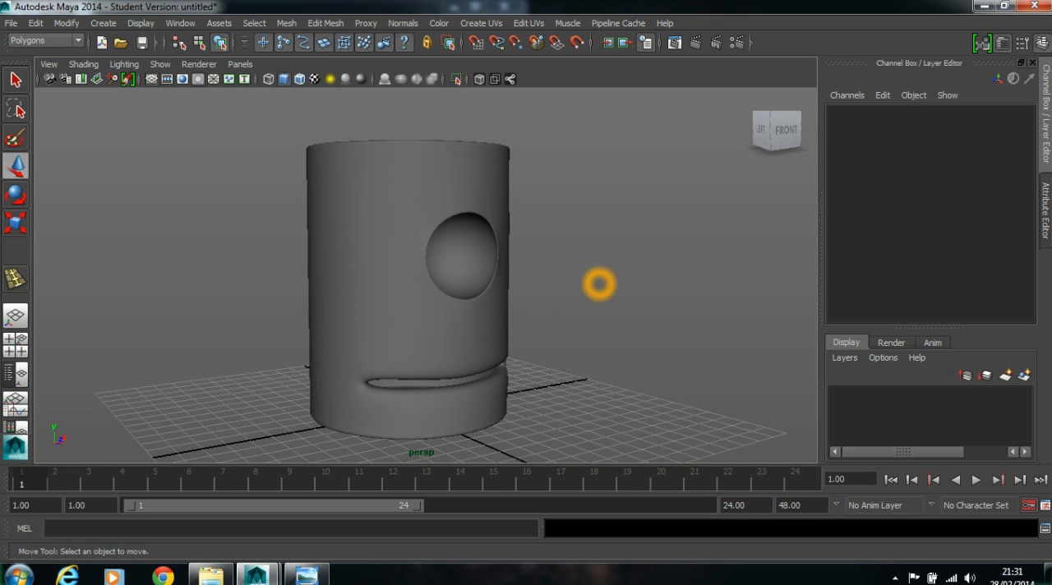
{"action": "left_click", "coordinate": [599, 321]}
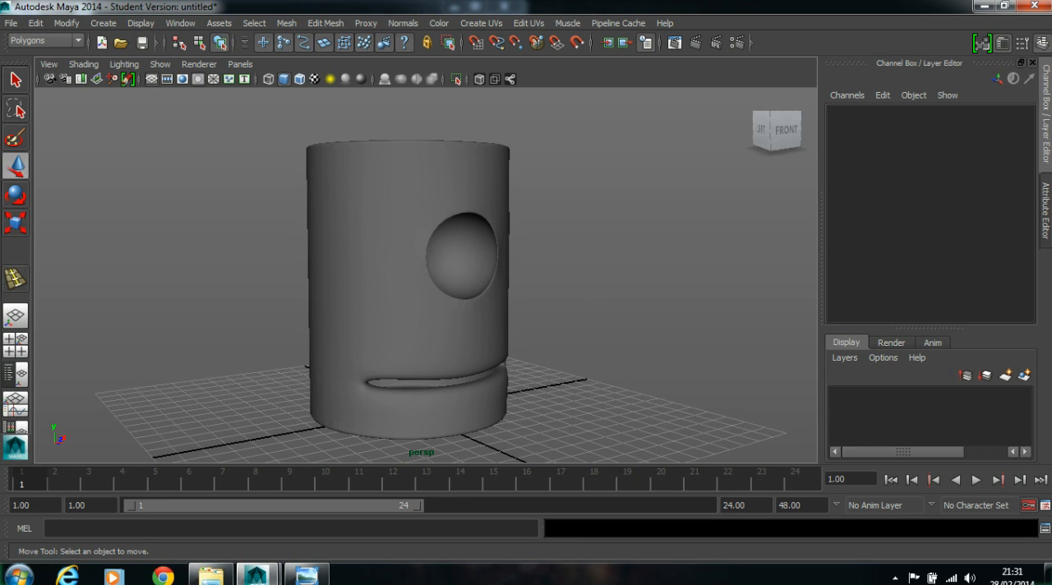
{"action": "left_click", "coordinate": [769, 432]}
{"action": "left_click", "coordinate": [794, 485]}
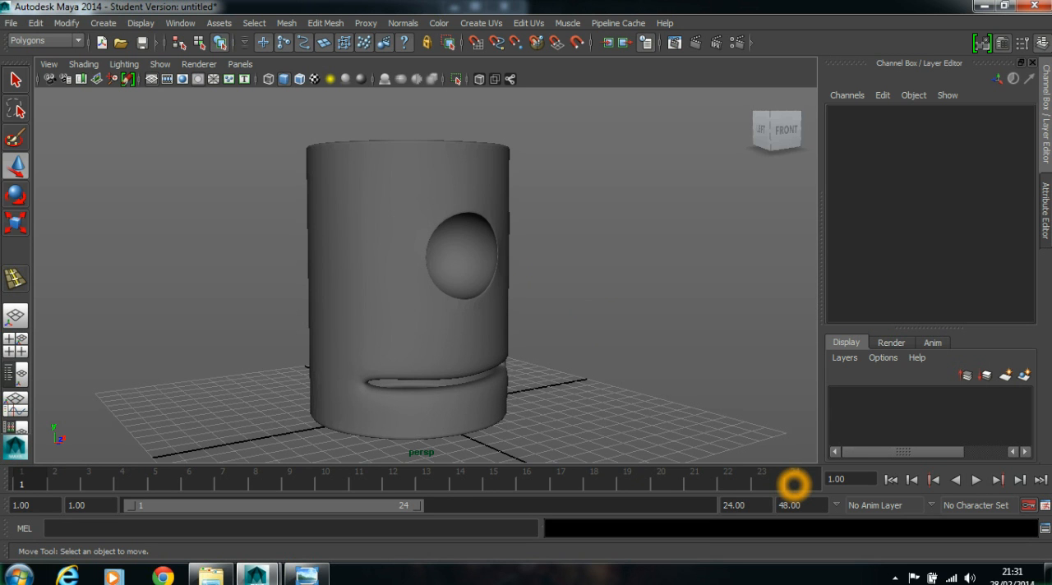